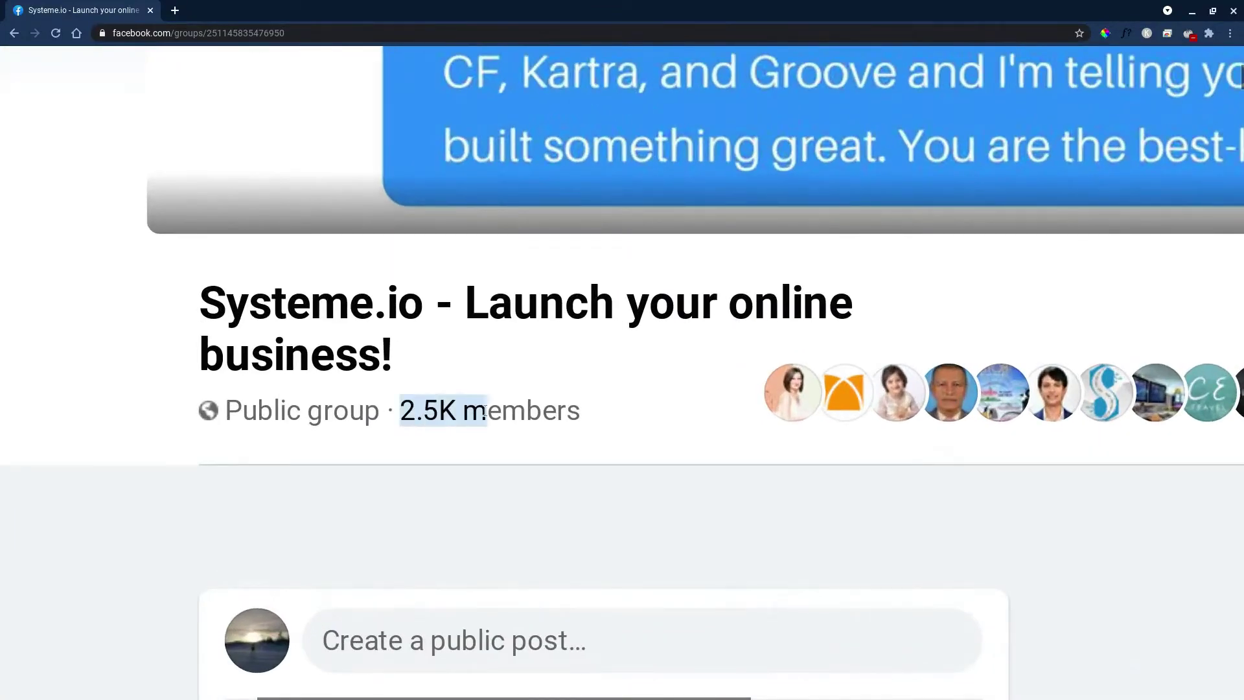
Step: Highlight the group's 2.5K member count in the header, then clear the highlight
drag(400, 410, 580, 410)
click(556, 364)
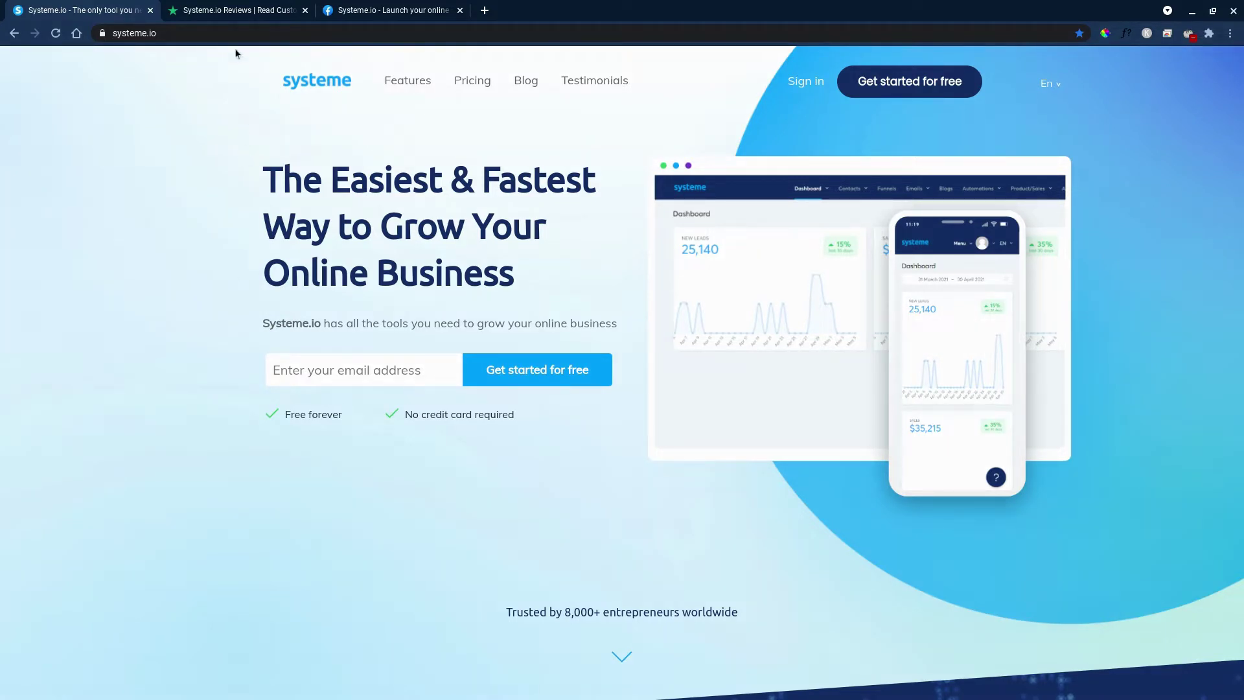
click(235, 15)
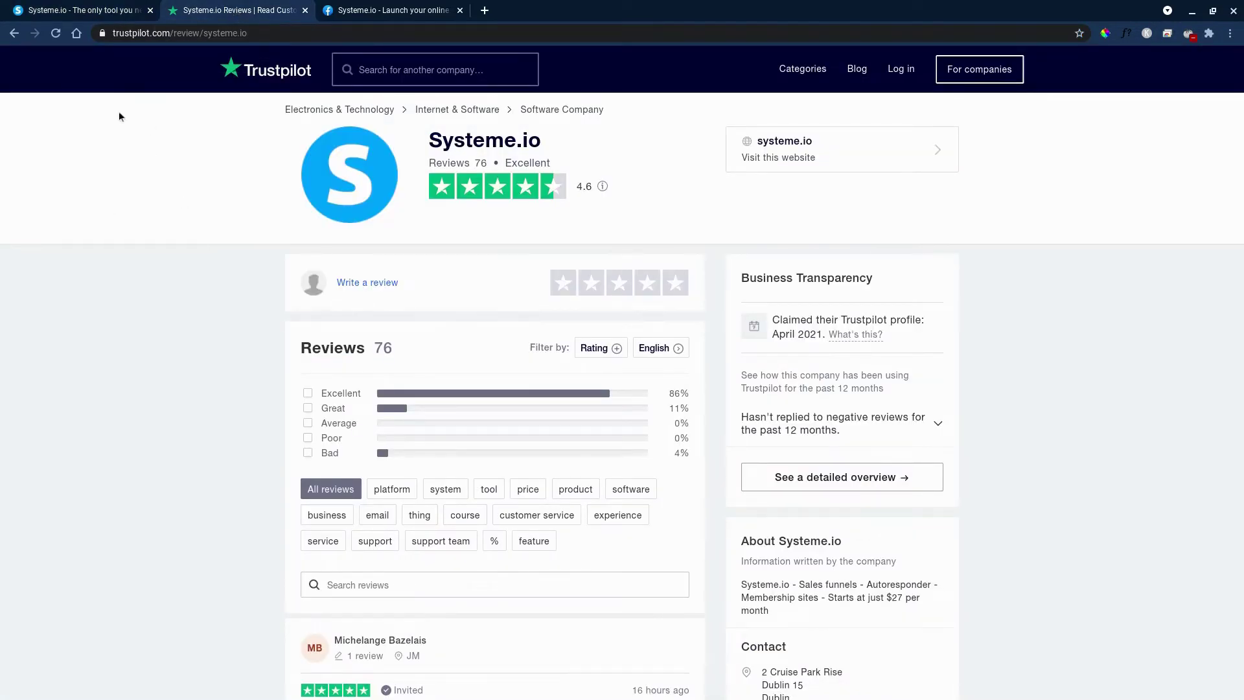
click(57, 33)
Step: Bring the Systeme.io Facebook group tab to the front to read the Discussion feed
click(392, 12)
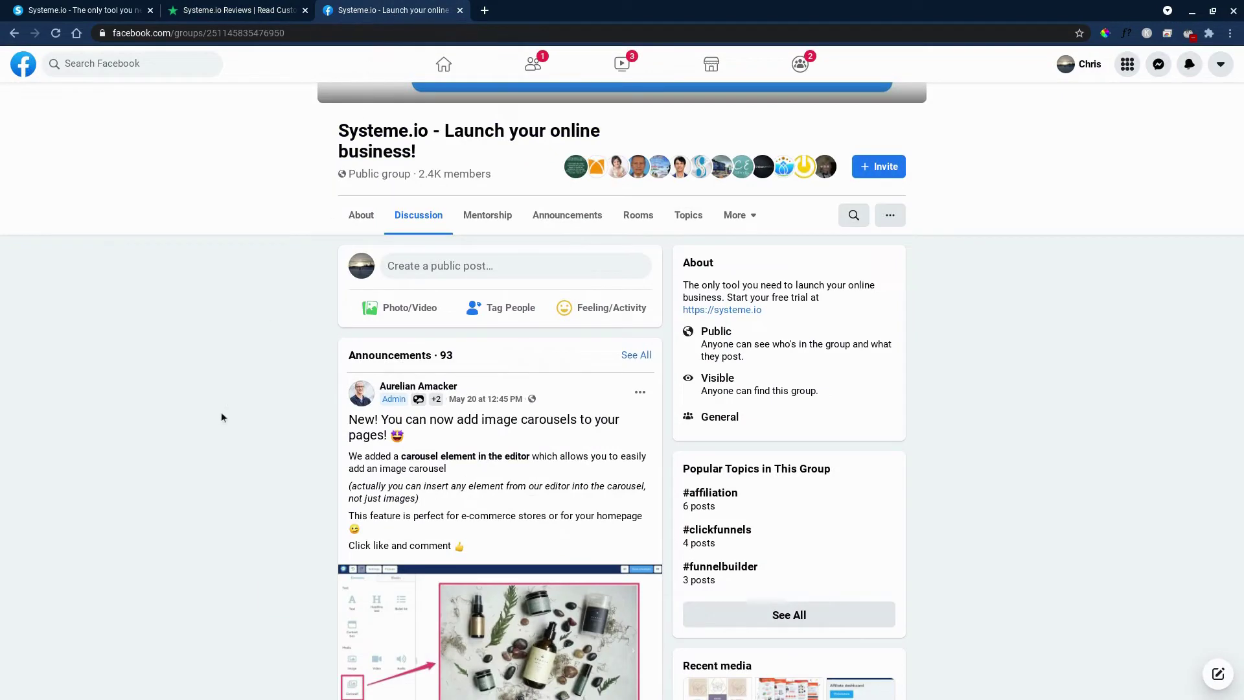
scroll(223, 416, down, 1)
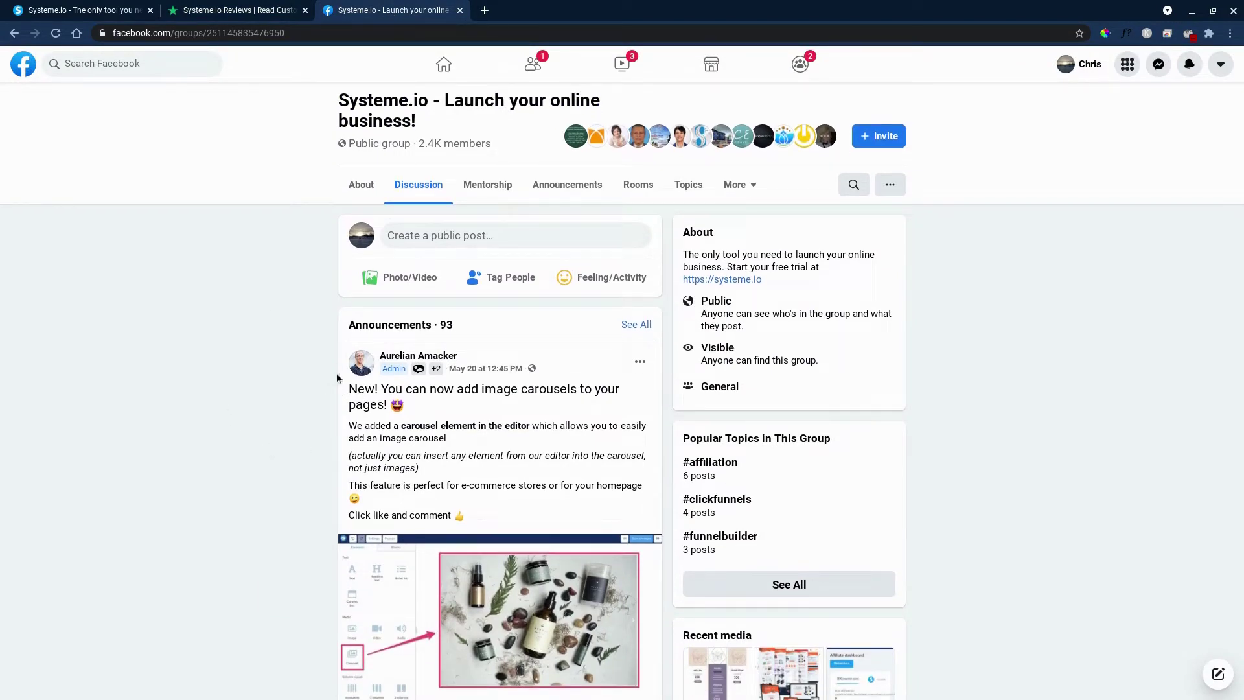
scroll(305, 422, down, 2)
scroll(269, 435, down, 3)
scroll(268, 434, down, 2)
scroll(268, 434, down, 4)
scroll(269, 435, down, 2)
scroll(274, 449, down, 3)
scroll(275, 449, down, 3)
scroll(275, 449, down, 3)
scroll(275, 454, down, 3)
scroll(275, 454, down, 3)
scroll(275, 454, down, 4)
scroll(275, 454, down, 3)
scroll(275, 454, down, 3)
scroll(275, 455, down, 4)
scroll(275, 453, down, 3)
scroll(275, 454, down, 1)
scroll(274, 454, down, 3)
scroll(275, 453, down, 1)
scroll(274, 453, down, 4)
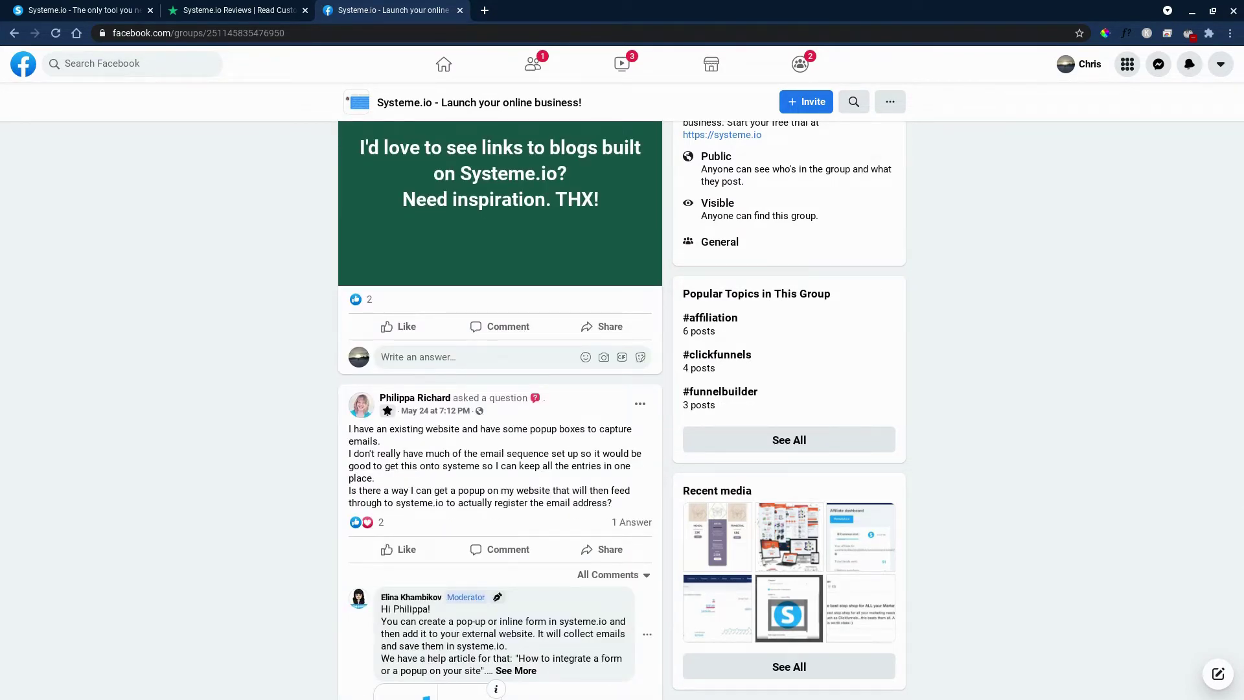
scroll(275, 455, down, 4)
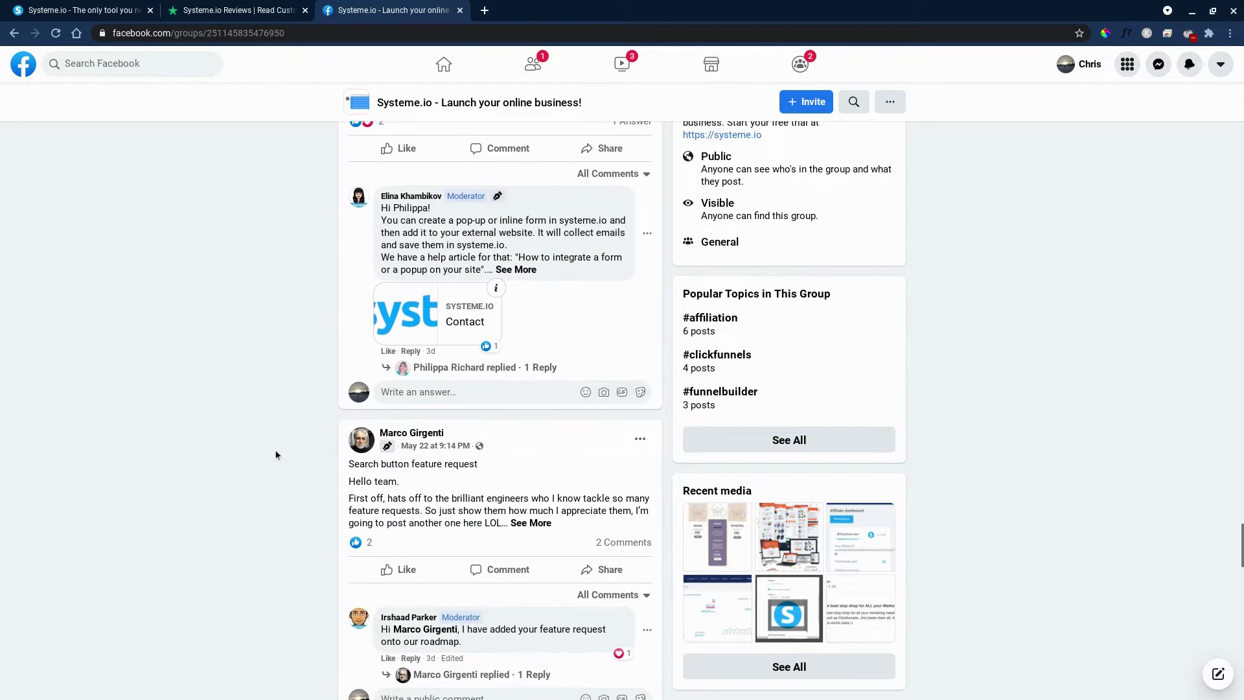
scroll(275, 454, down, 3)
scroll(275, 454, down, 3)
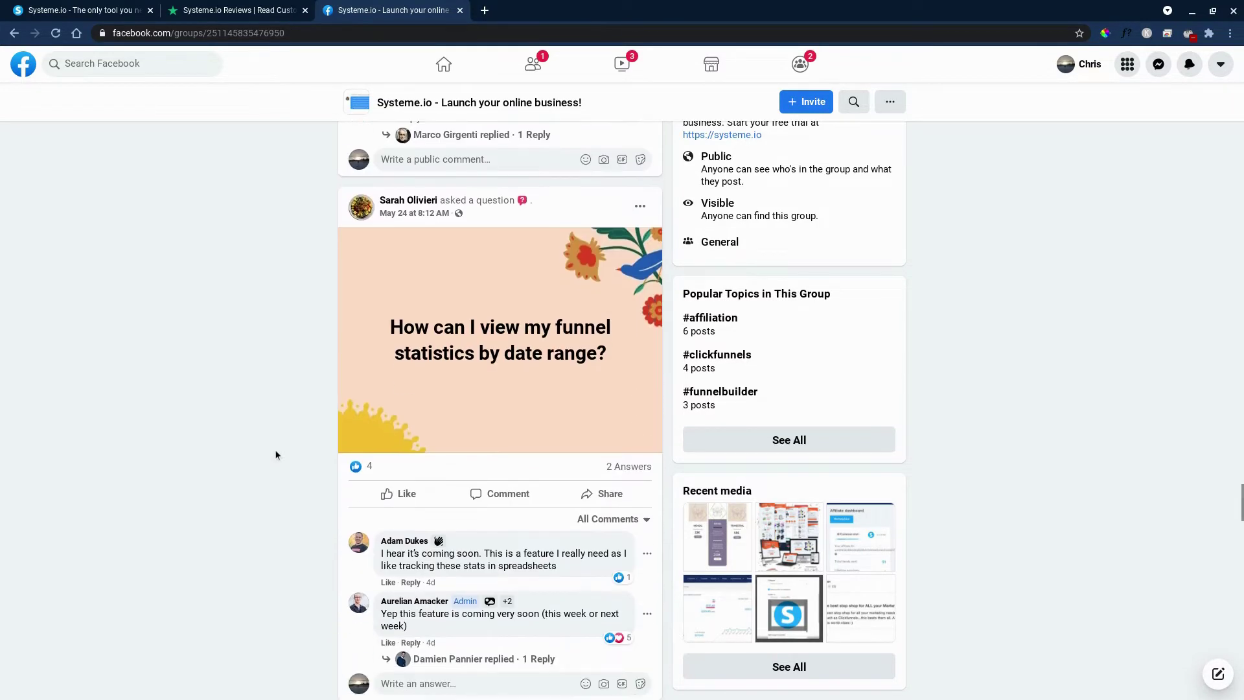
scroll(275, 453, down, 3)
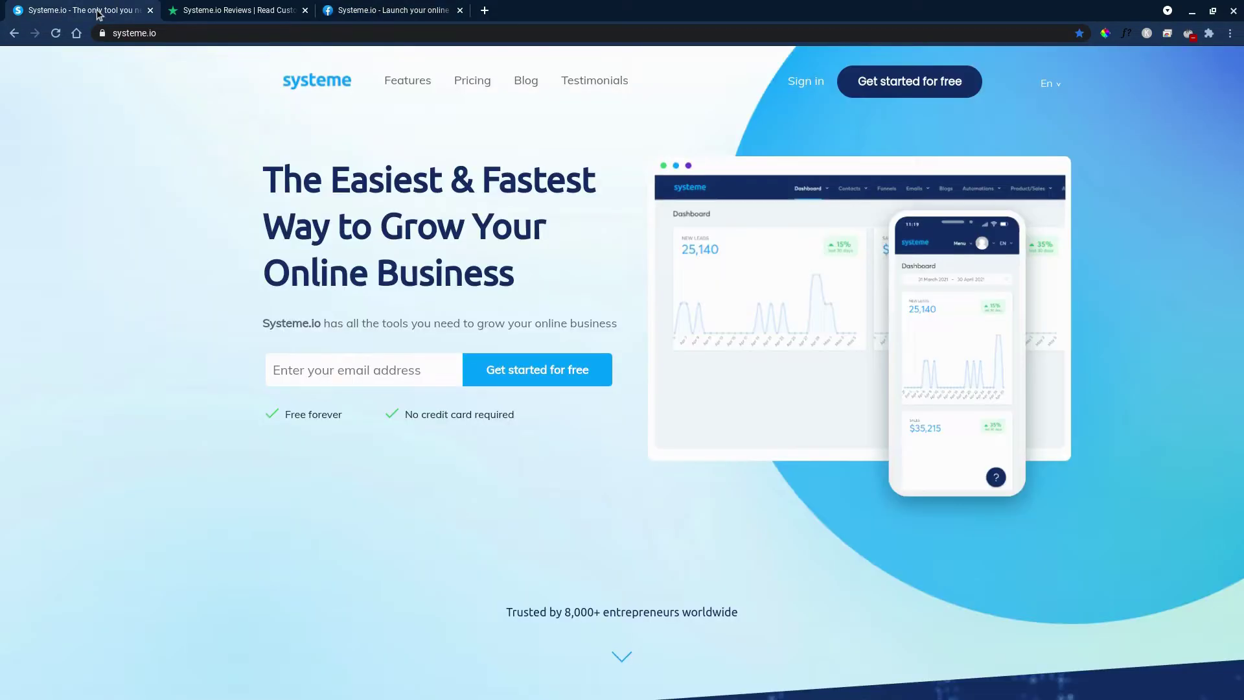
Step: Drag the systeme.io homepage tab to the end of the strip and bring it forward
drag(98, 14, 400, 2)
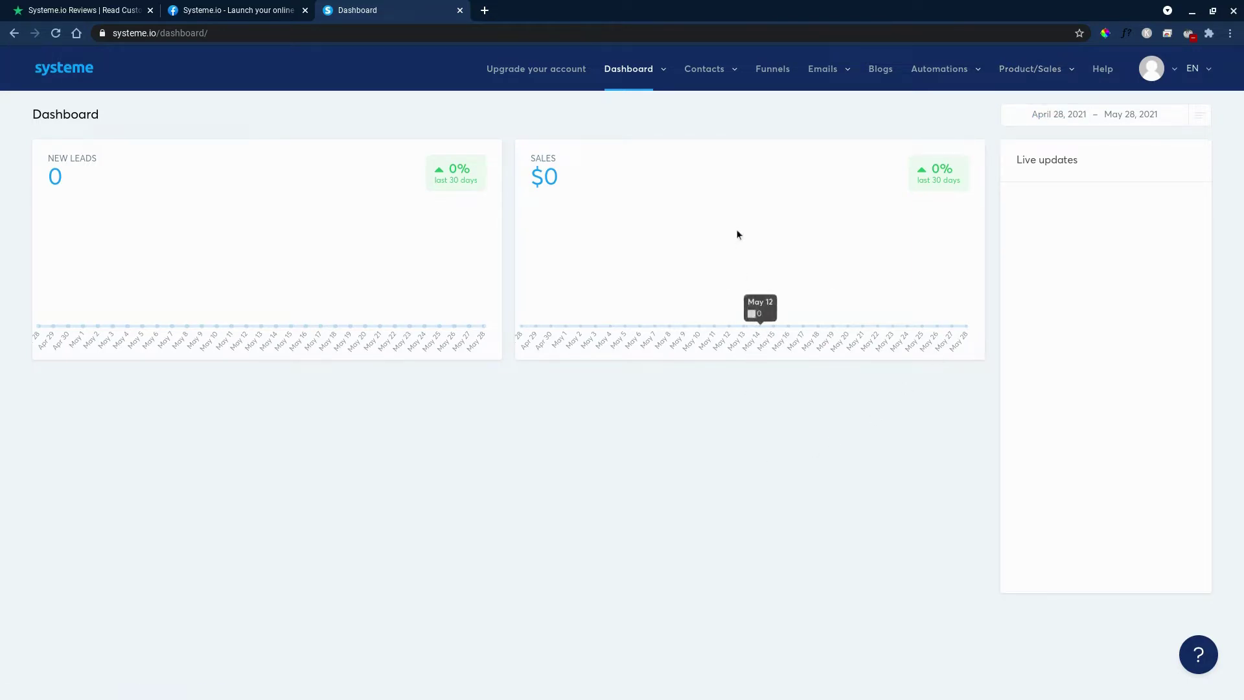
click(544, 74)
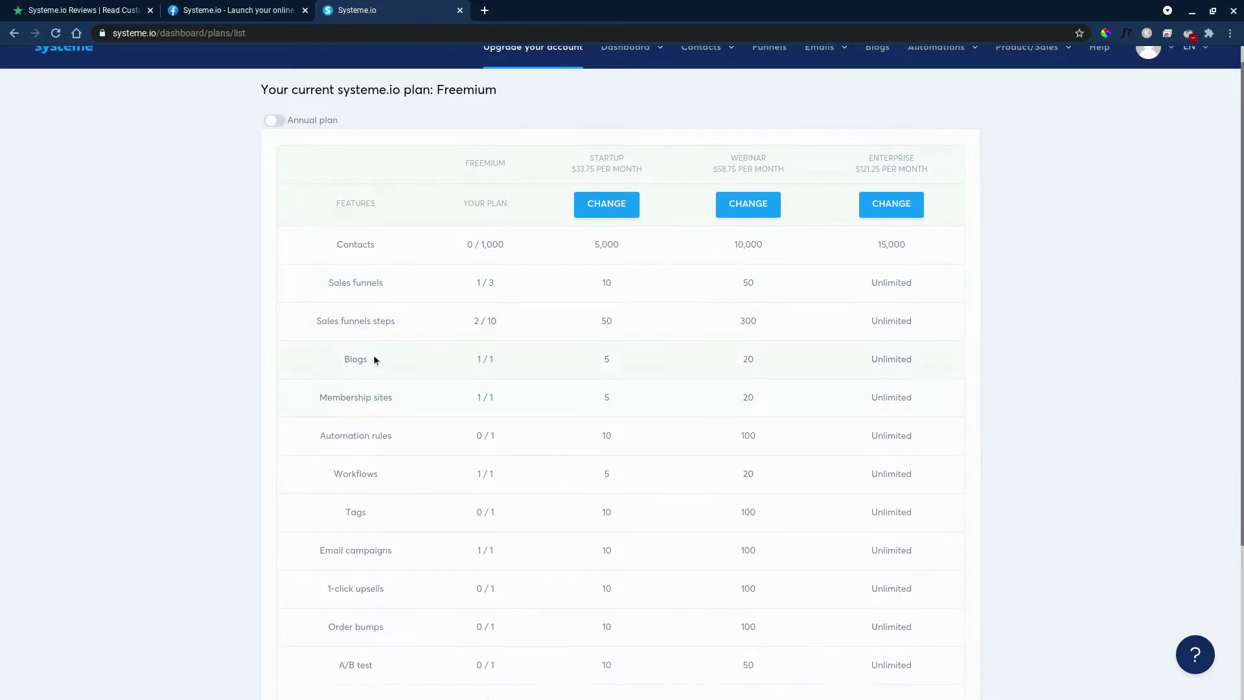
scroll(276, 392, down, 1)
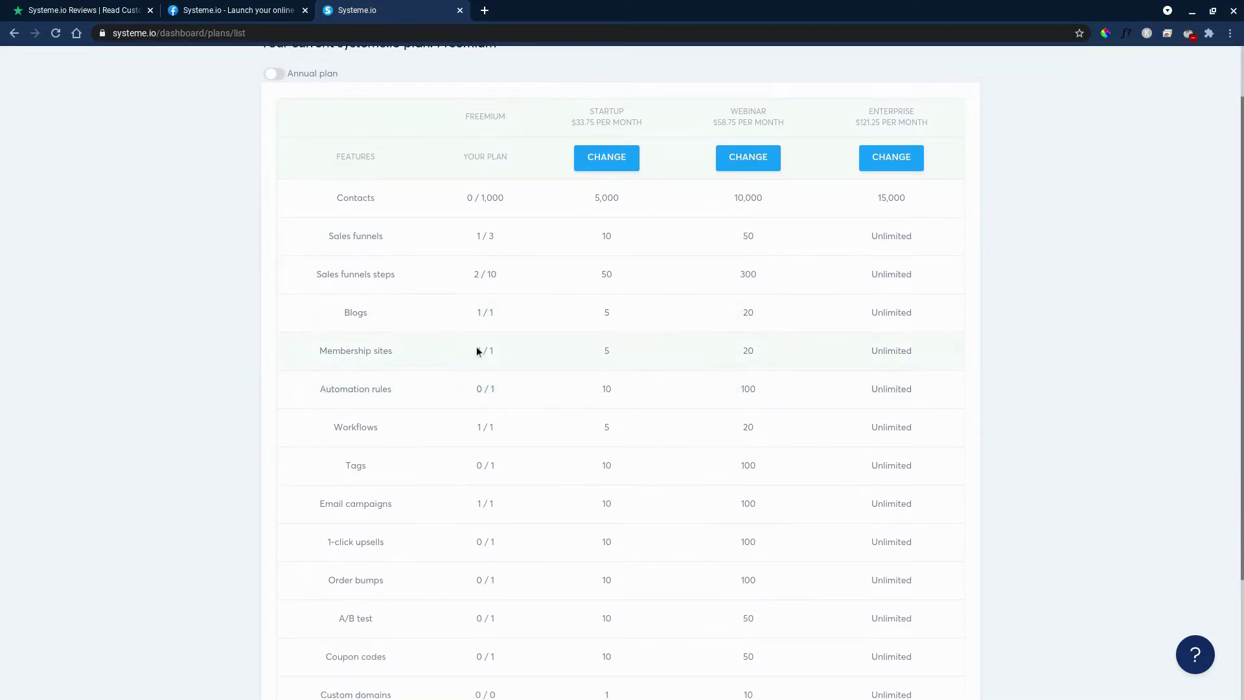
scroll(486, 369, down, 1)
scroll(482, 380, down, 2)
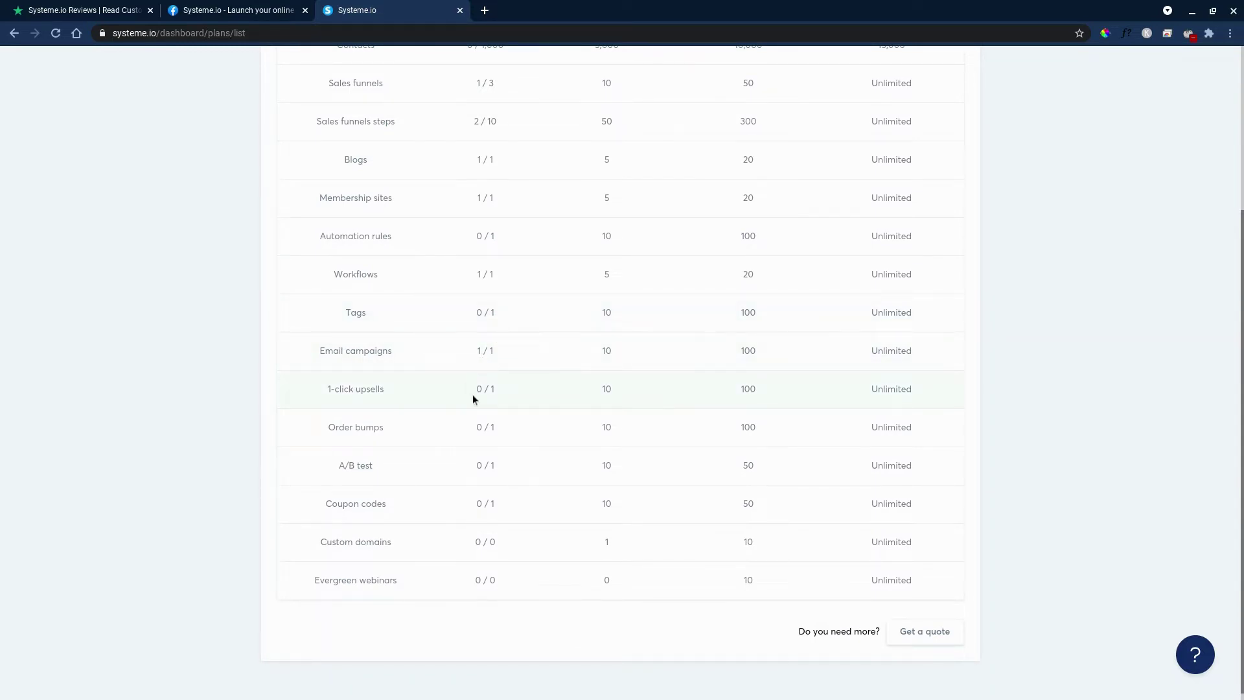
scroll(471, 448, up, 3)
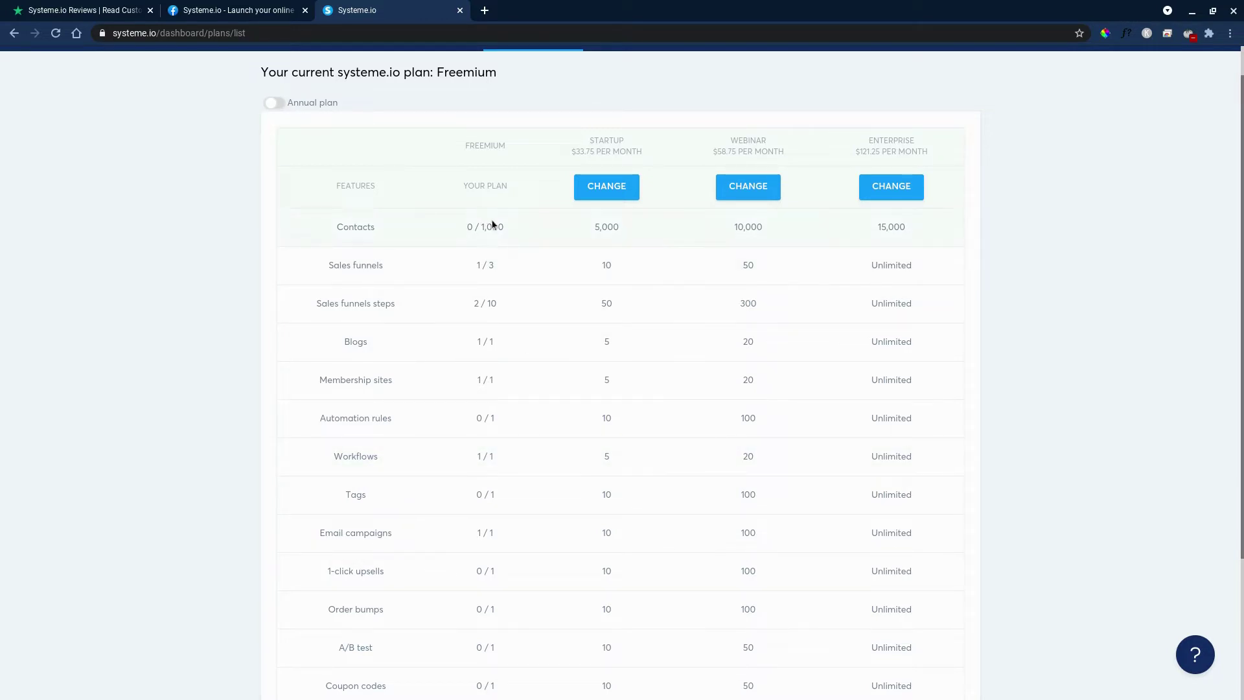
scroll(486, 437, up, 1)
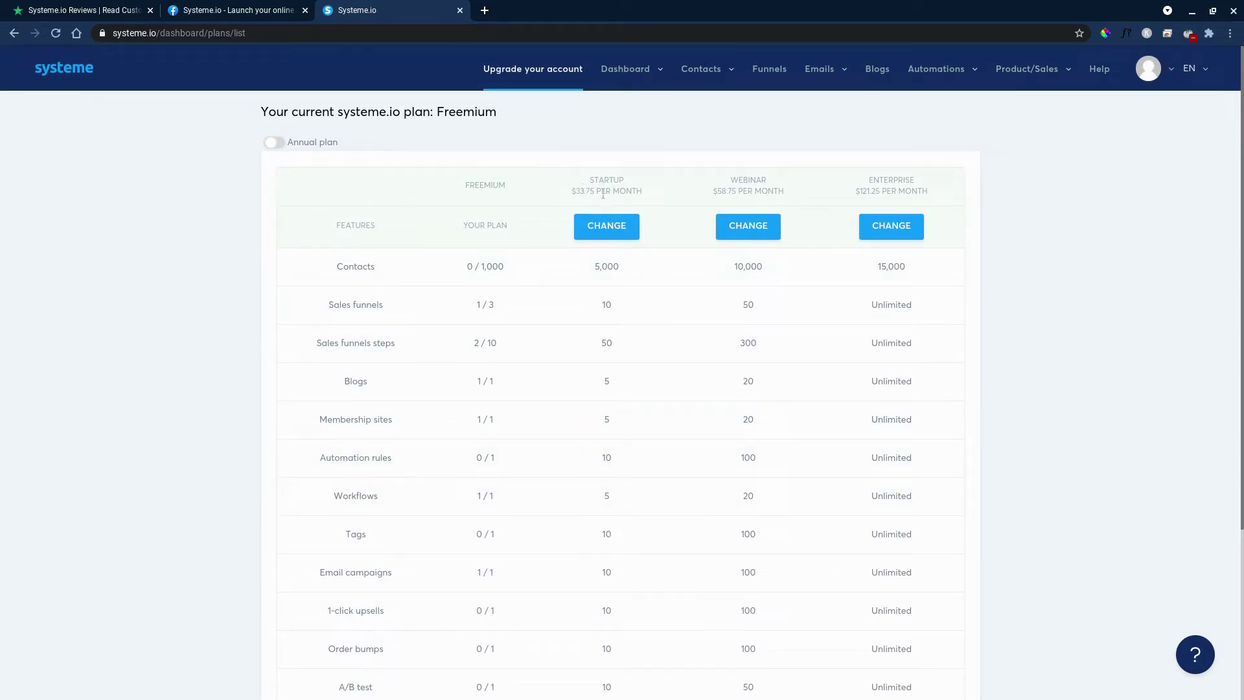
click(273, 143)
click(274, 145)
scroll(460, 483, down, 3)
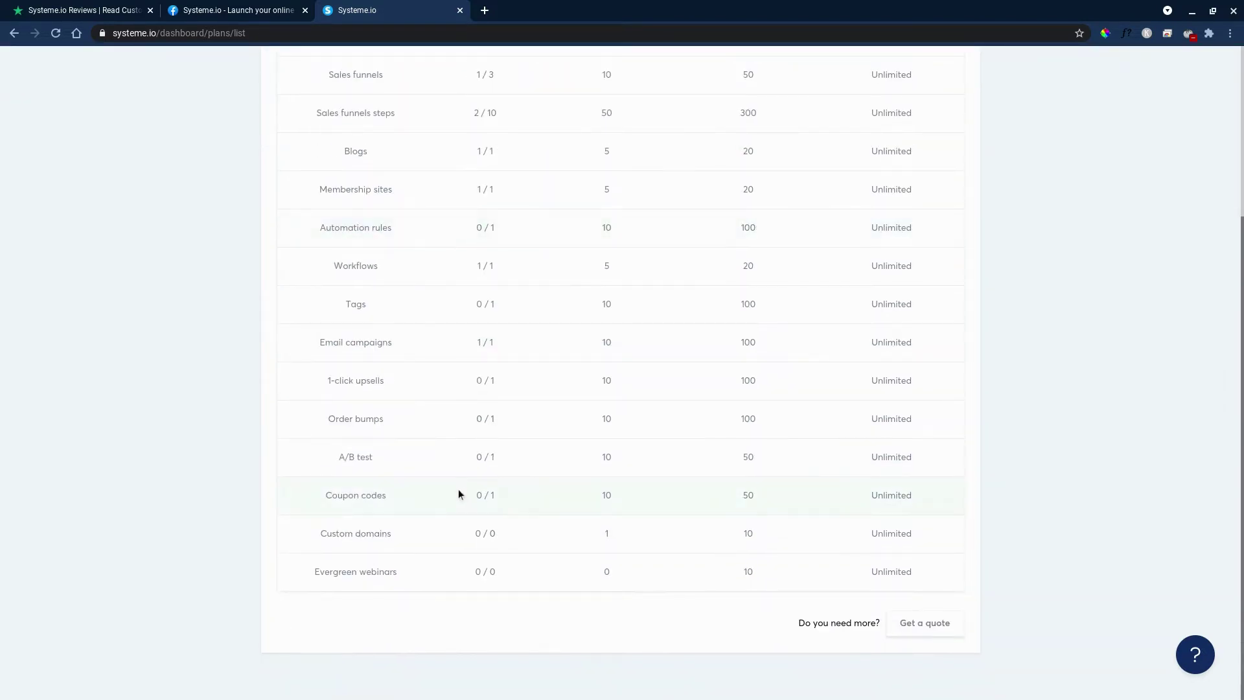
scroll(471, 499, up, 3)
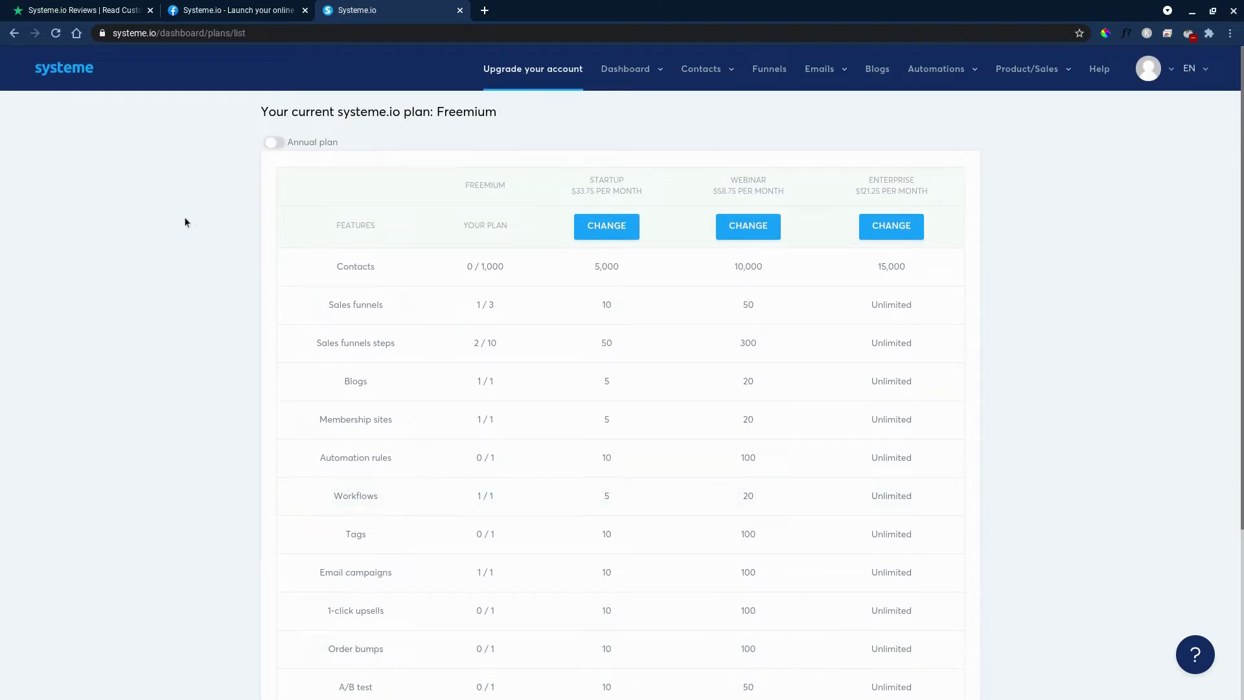
mouse_move(627, 69)
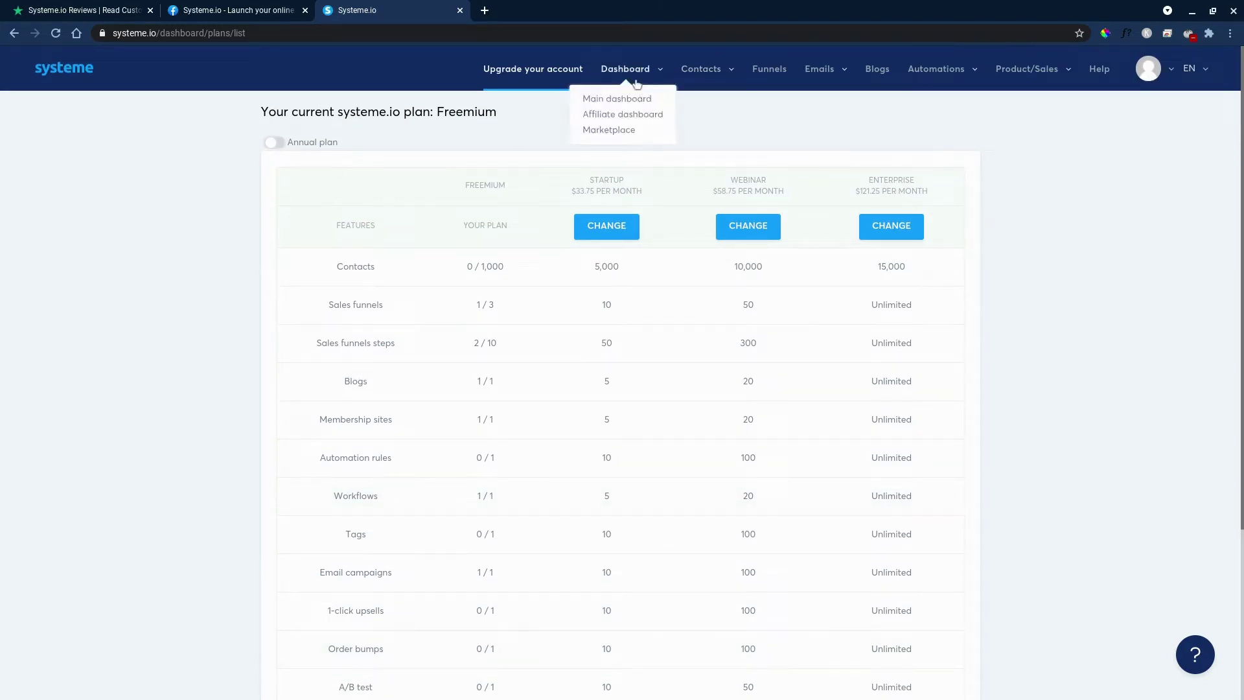
click(629, 100)
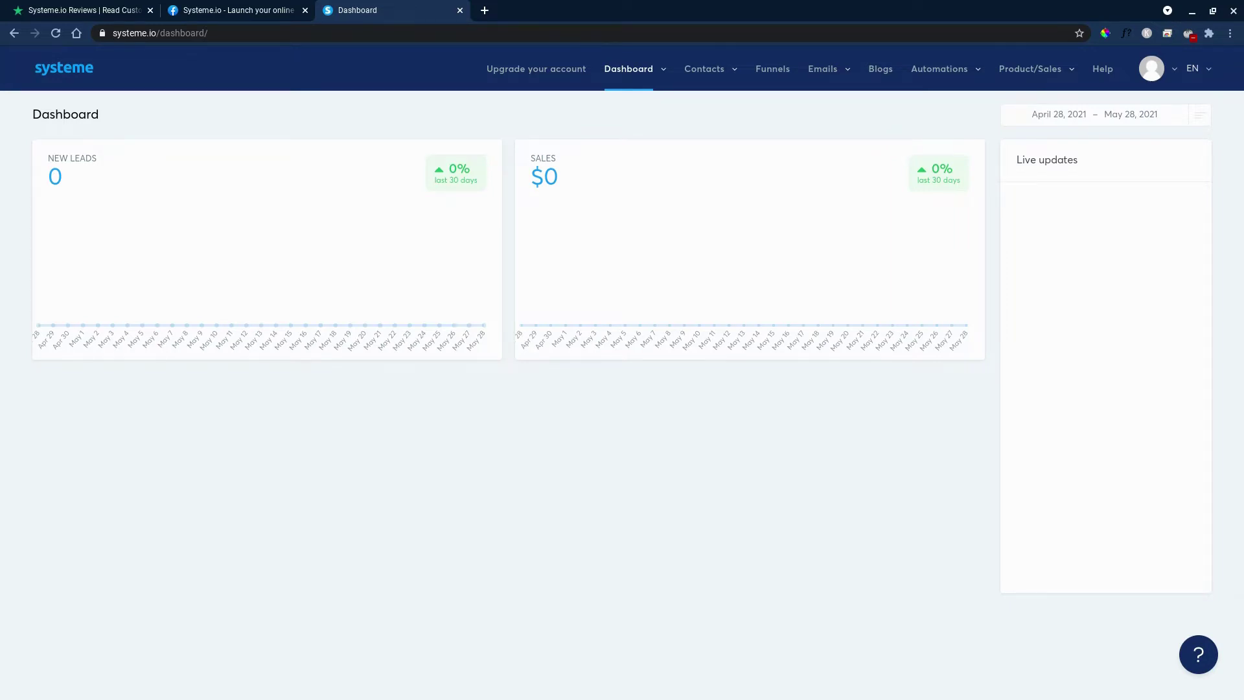
click(224, 13)
scroll(167, 395, up, 3)
scroll(167, 396, up, 5)
scroll(217, 468, up, 5)
scroll(240, 500, up, 5)
scroll(232, 490, up, 5)
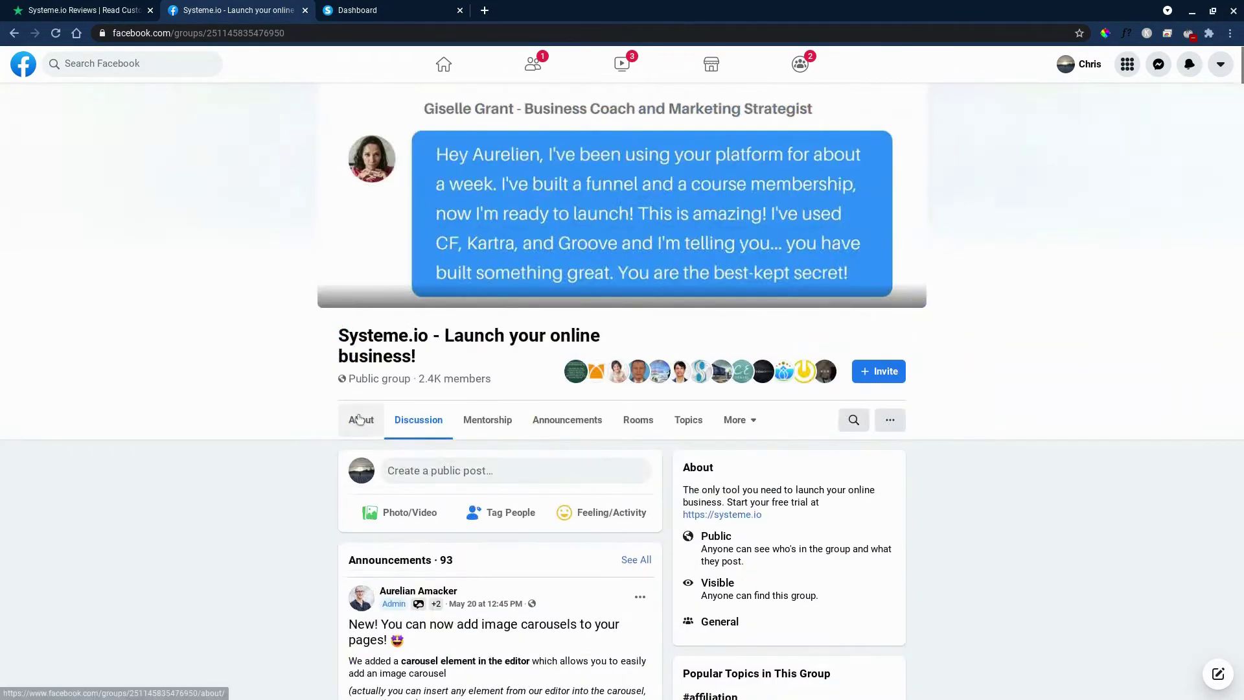
click(361, 419)
scroll(917, 523, down, 1)
scroll(894, 549, down, 2)
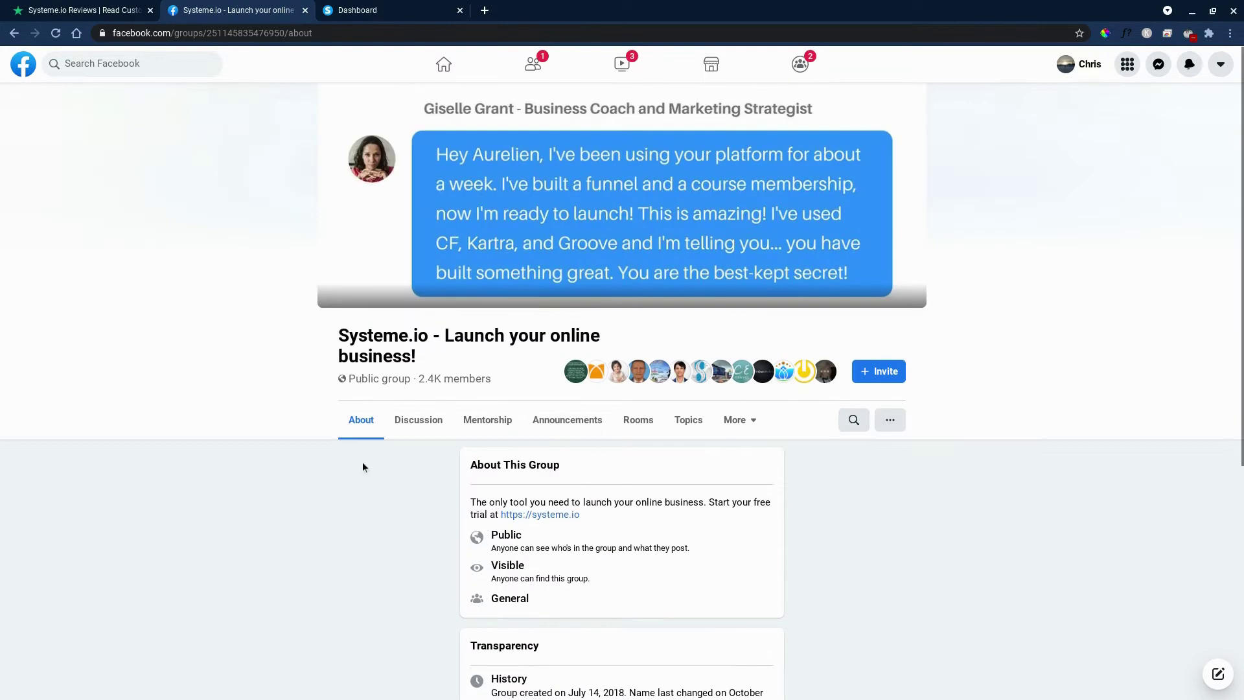
scroll(362, 467, up, 3)
click(395, 10)
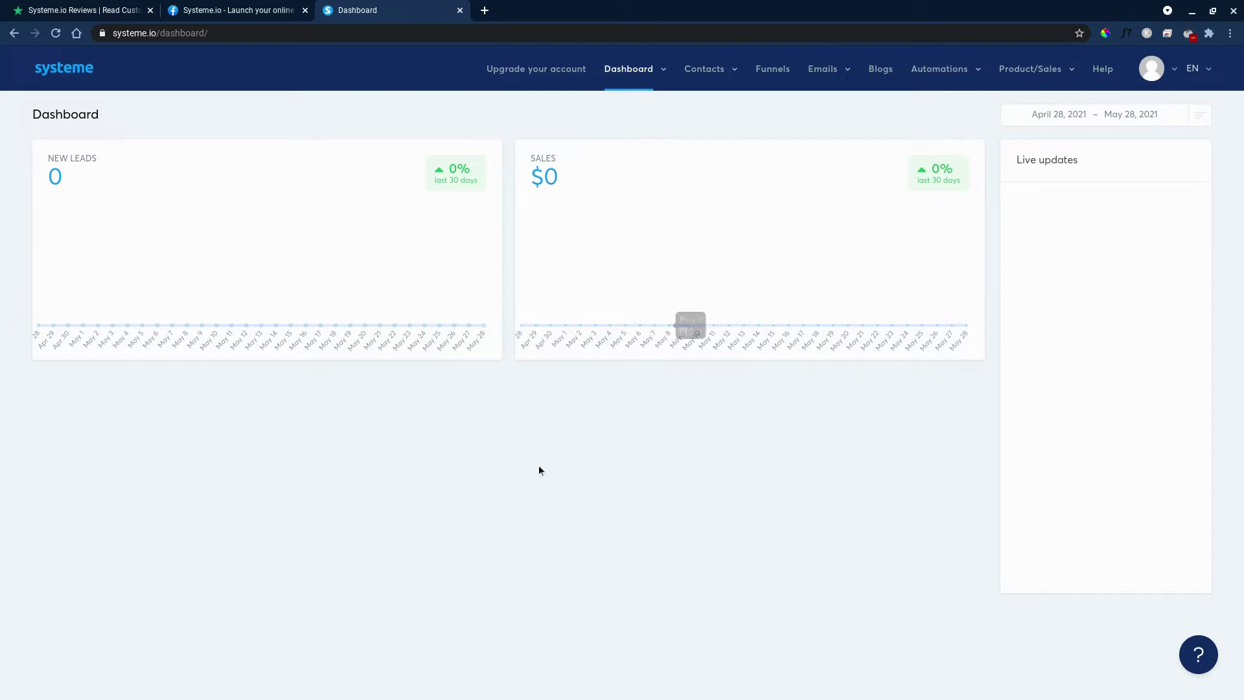
mouse_move(525, 326)
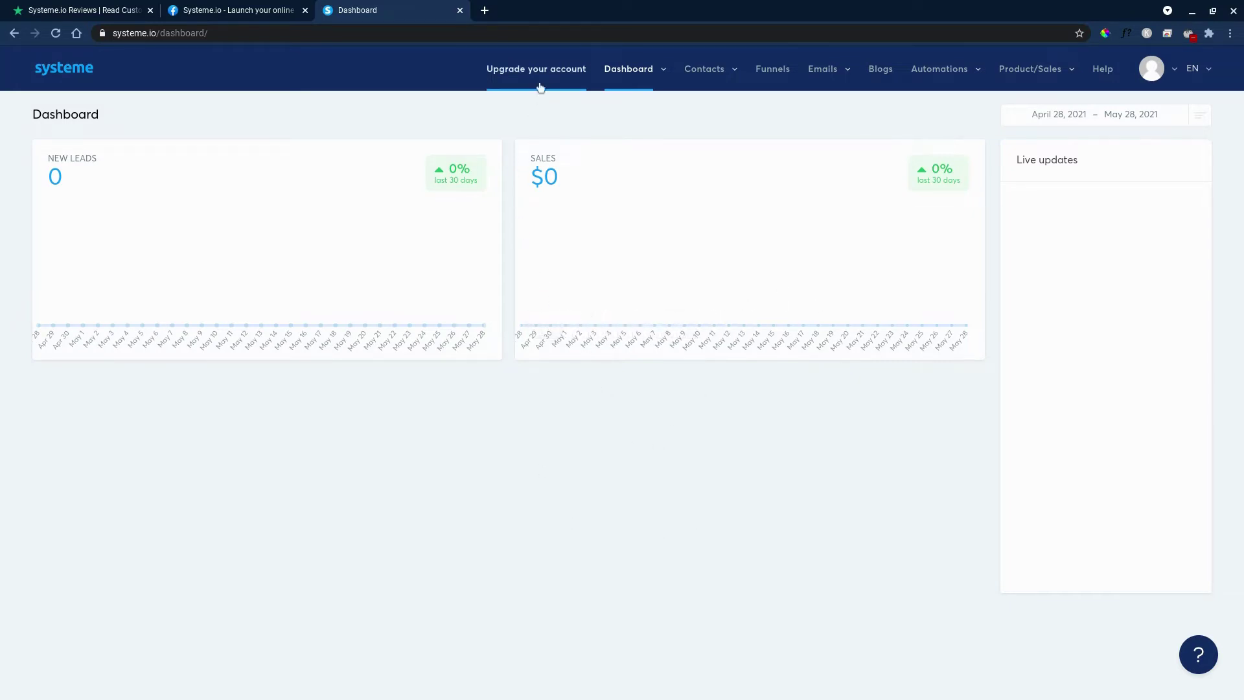
click(553, 70)
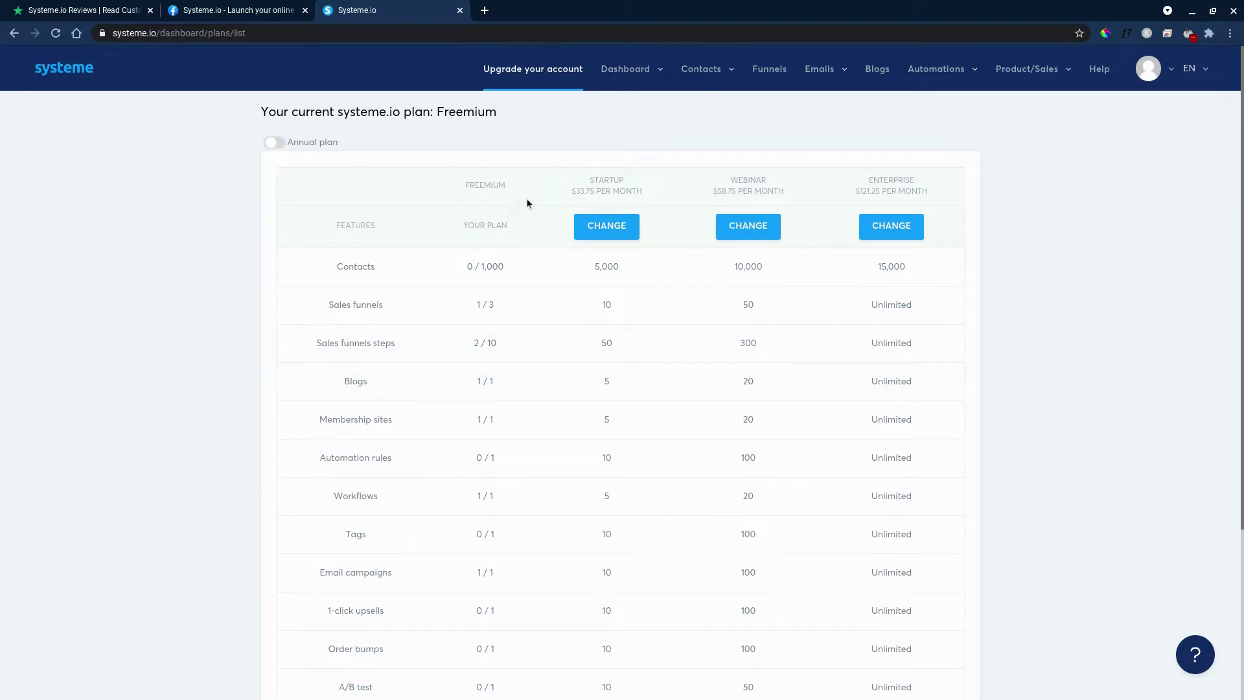
click(618, 230)
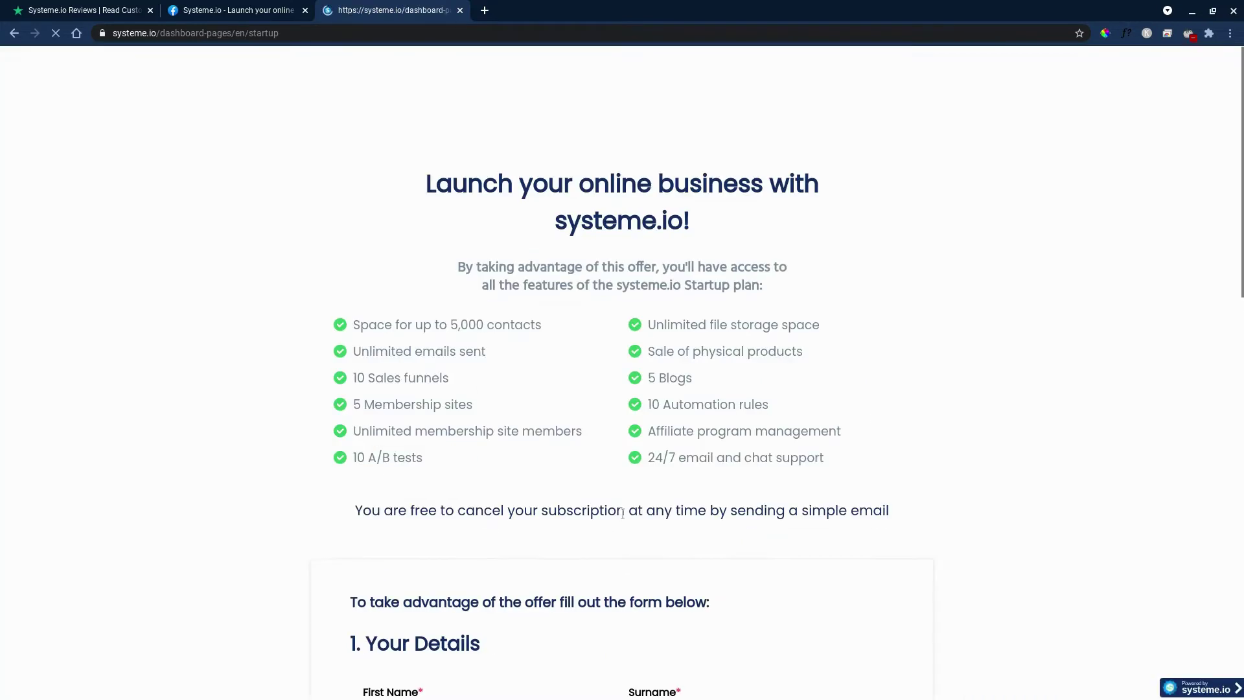
scroll(247, 470, down, 5)
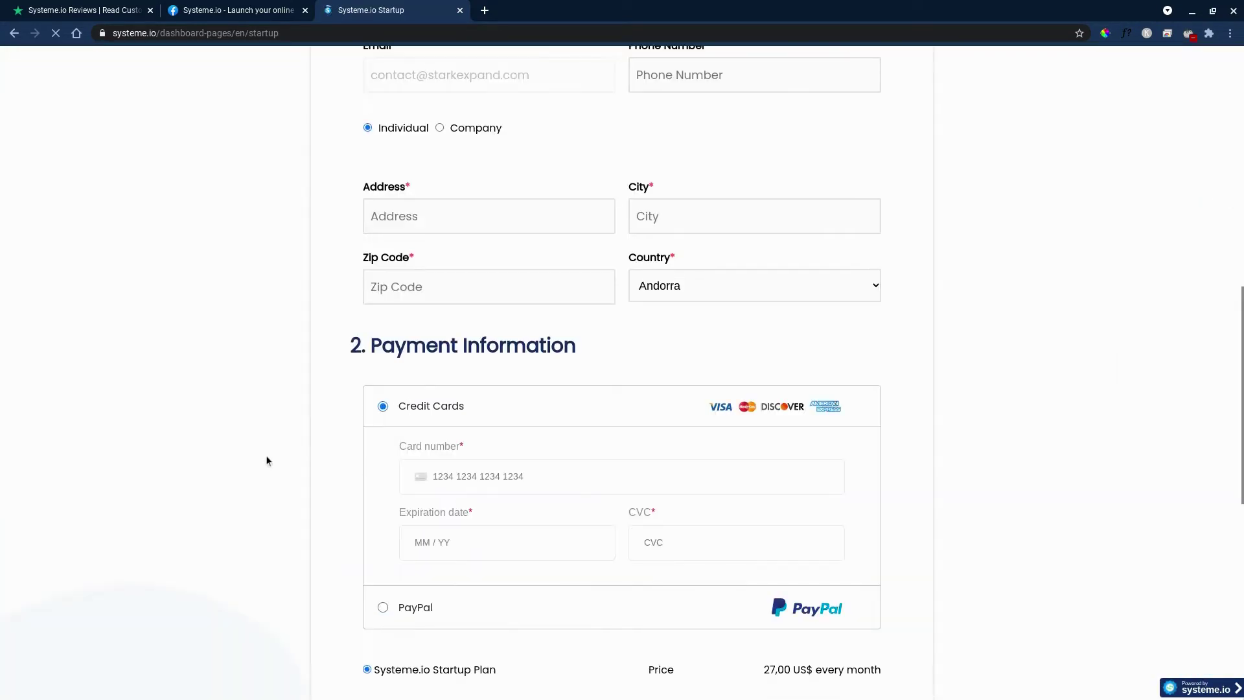
scroll(266, 456, down, 3)
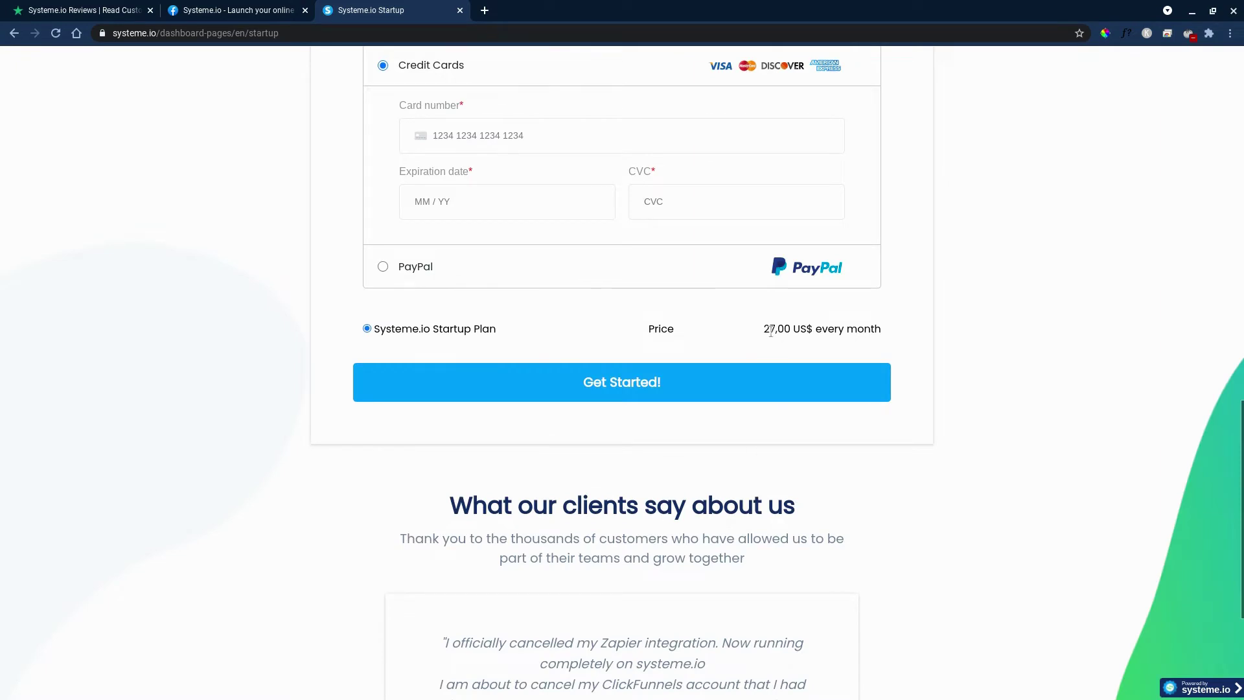
key(alt+Left)
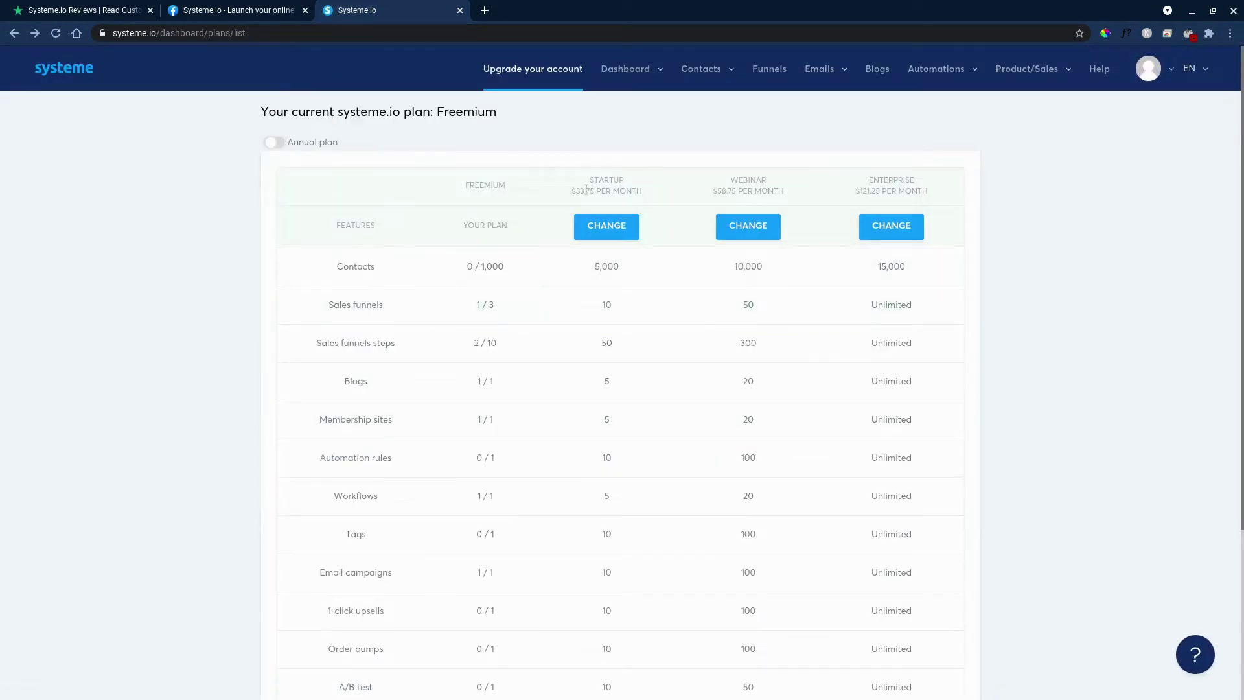
drag(576, 189, 593, 187)
click(228, 271)
Step: From the dashboard's funnel list, deactivate the existing test funnel and confirm
mouse_move(628, 68)
click(630, 101)
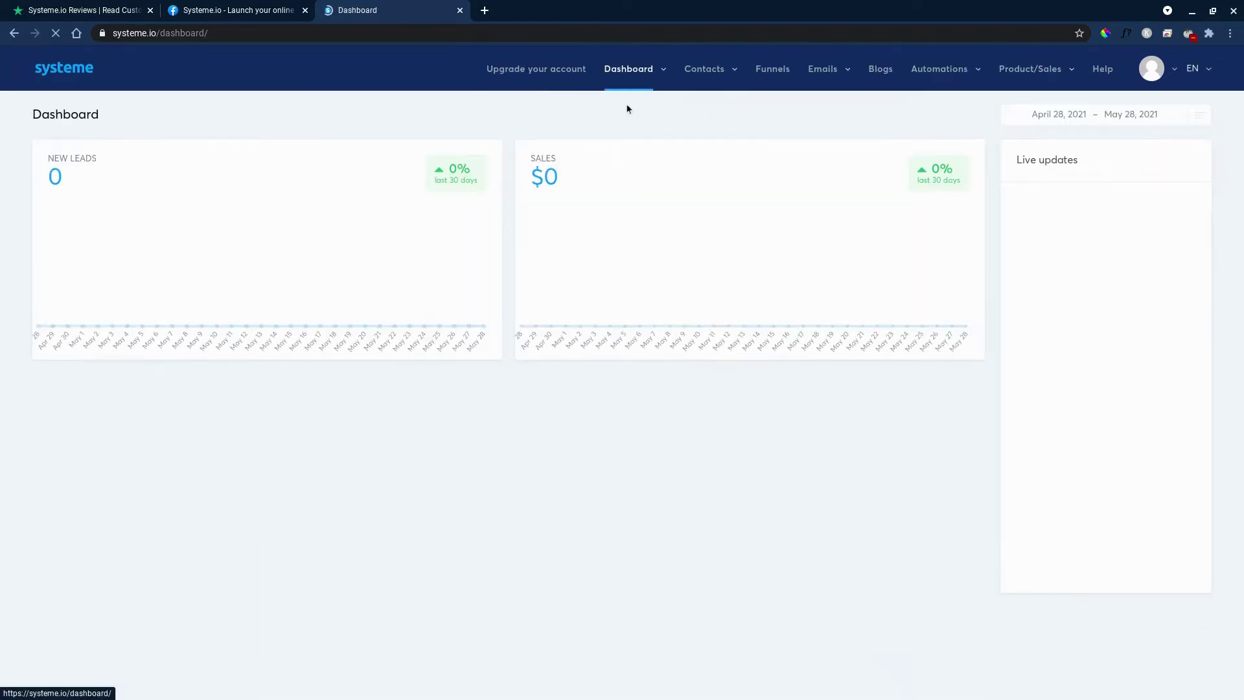
click(777, 82)
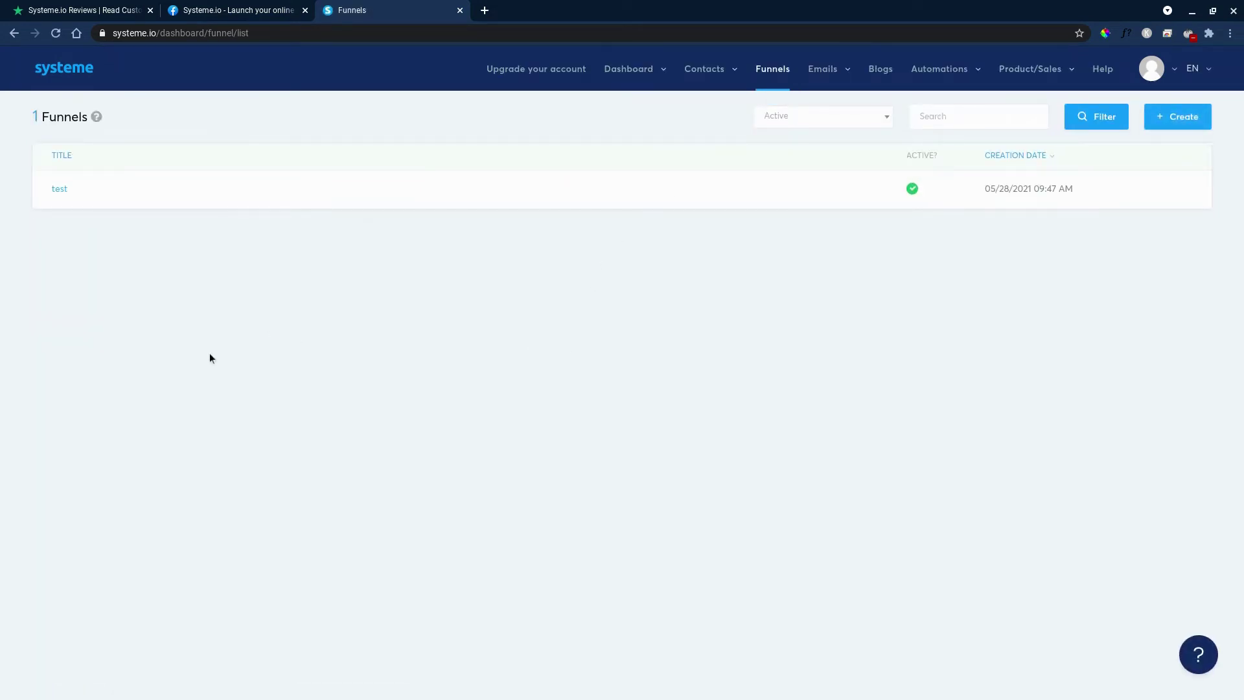
mouse_move(621, 189)
click(1182, 189)
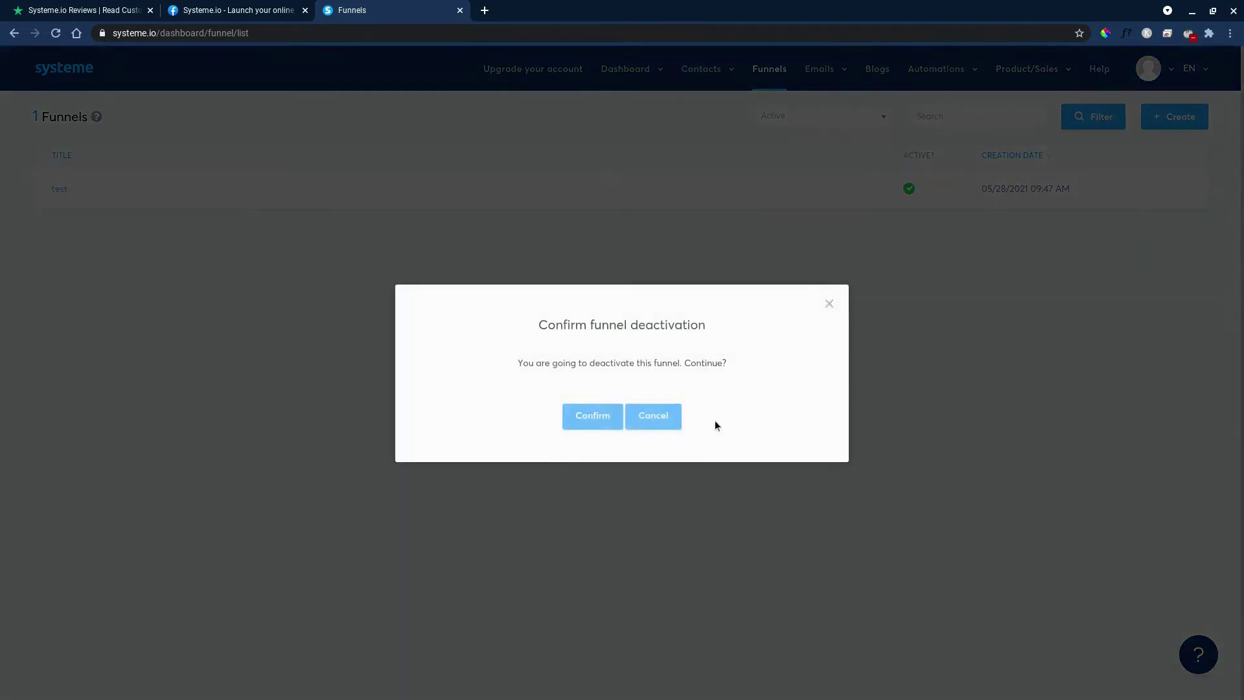
click(578, 417)
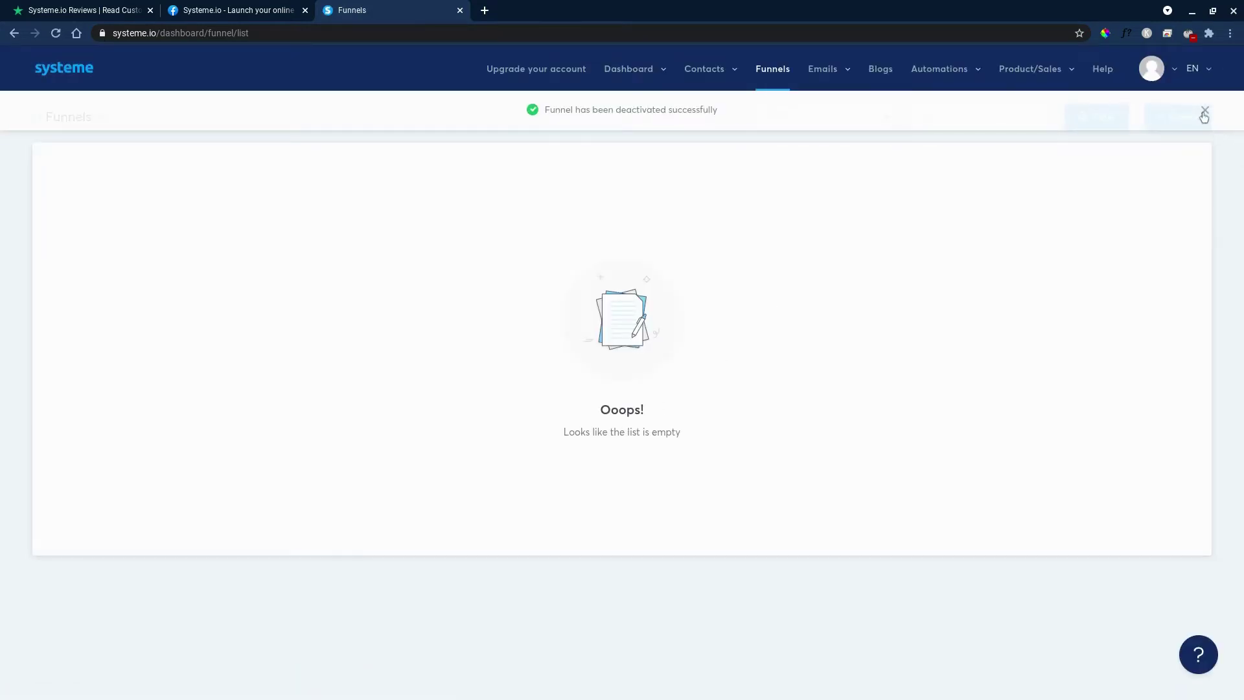
Step: Create a new Build an audience funnel named test
click(1184, 116)
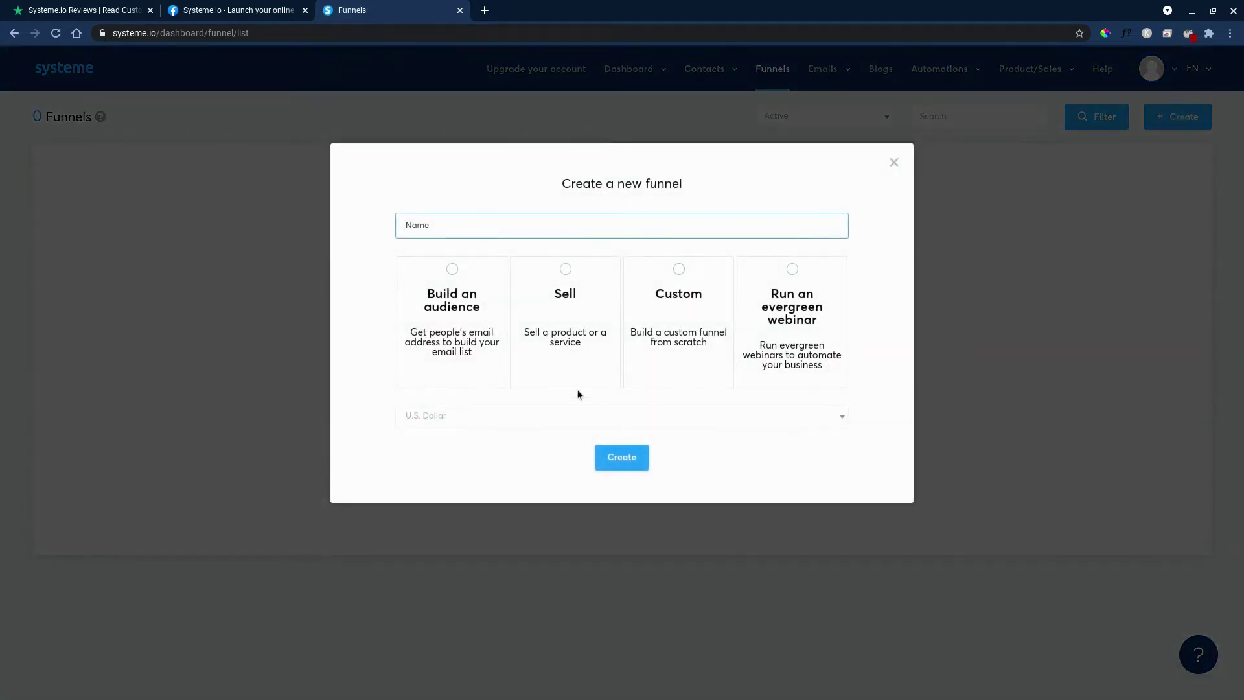
click(450, 302)
click(494, 223)
text(test)
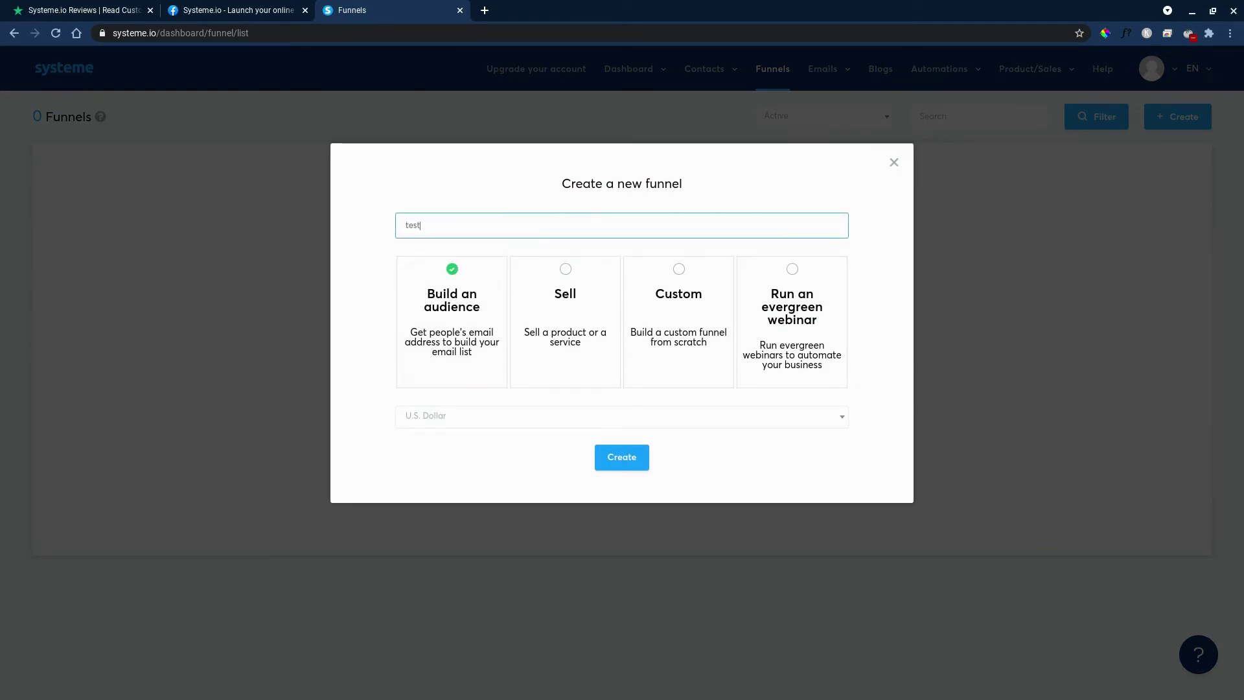
click(617, 452)
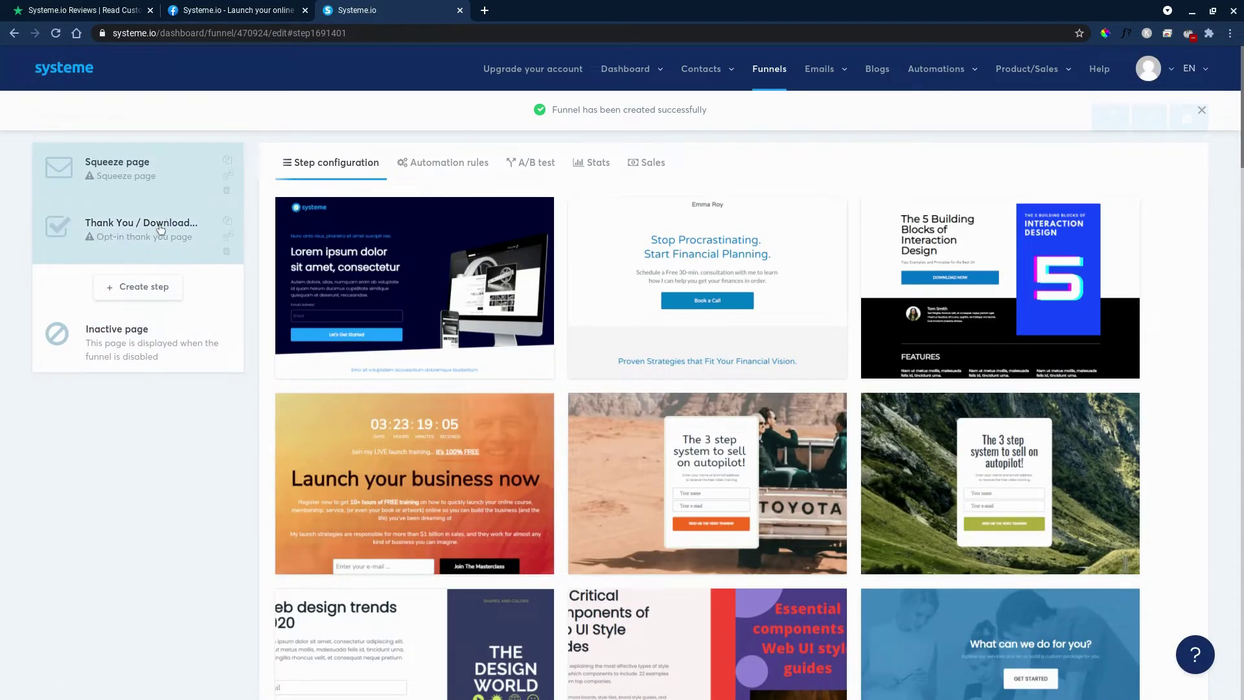
scroll(833, 386, down, 1)
scroll(732, 525, down, 4)
scroll(730, 526, down, 1)
scroll(731, 529, up, 2)
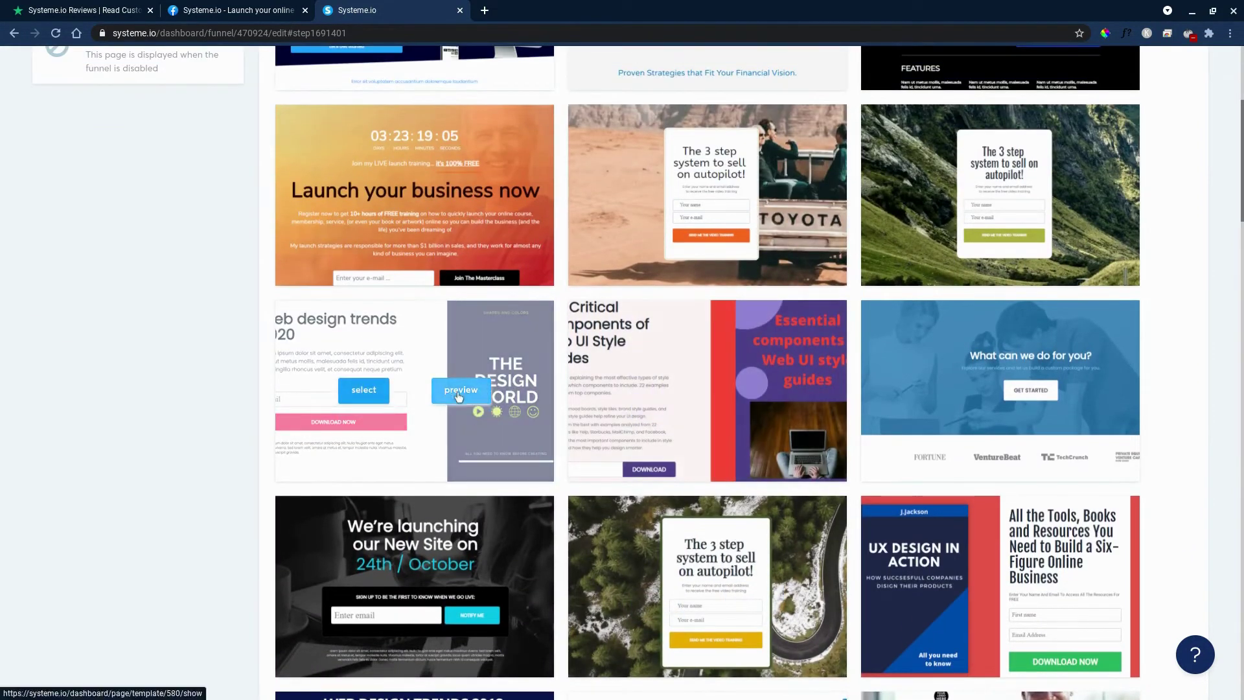
Step: Preview and select the Web design trends 2020 template, set URL path landingpage and save
click(458, 390)
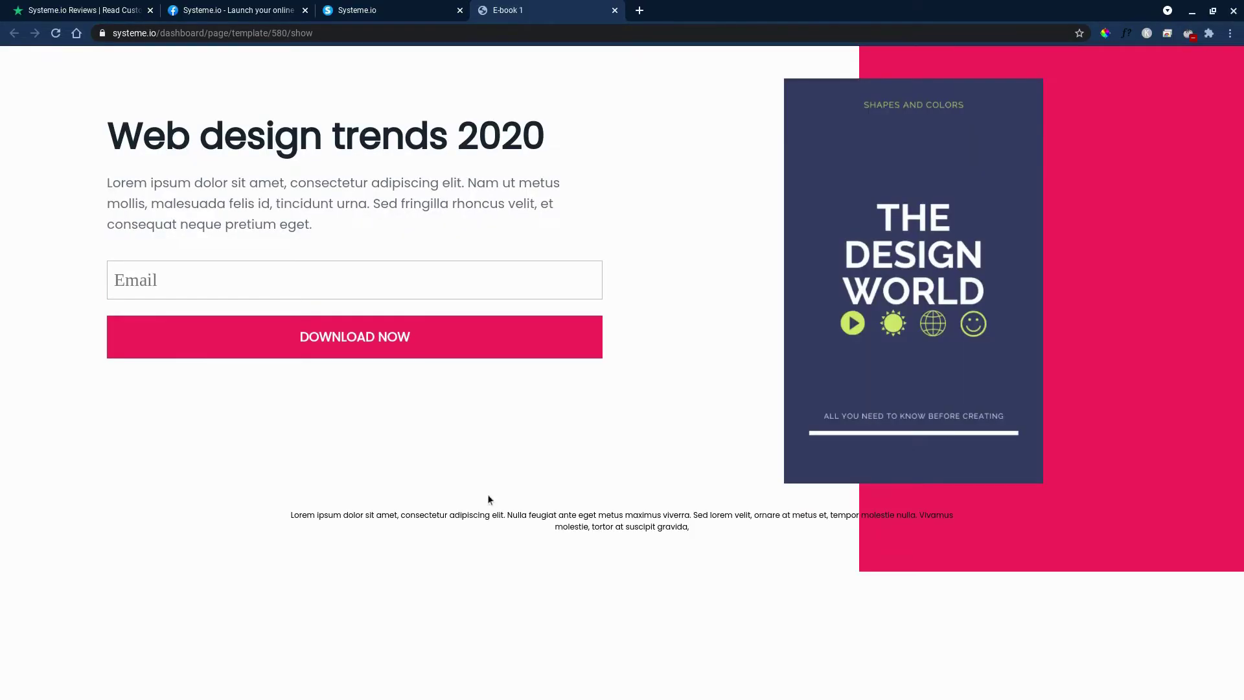
middle_click(529, 10)
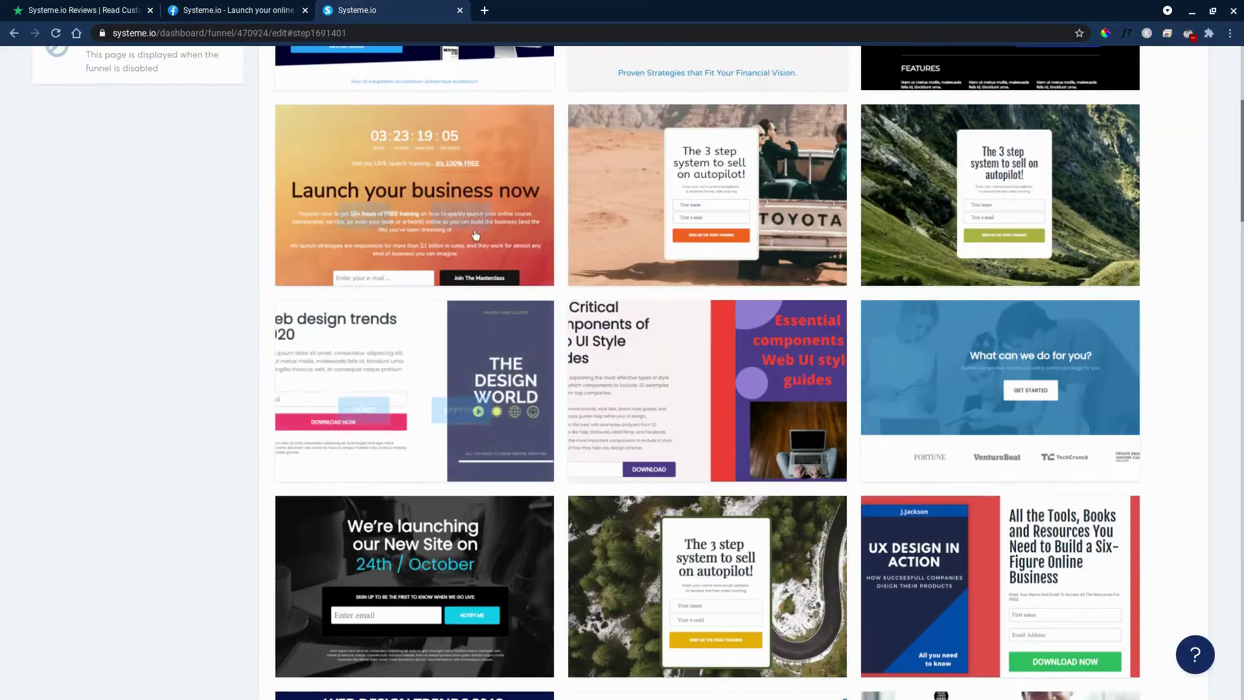
click(370, 390)
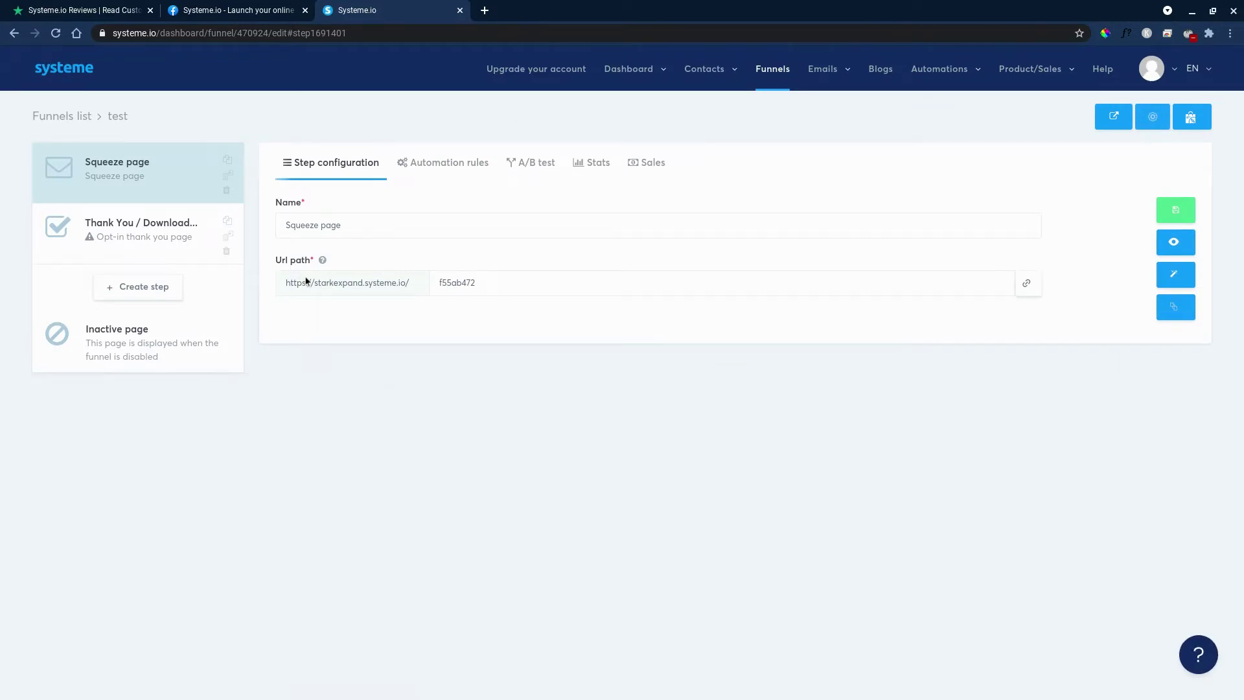
click(455, 291)
text(landingpage)
click(1175, 210)
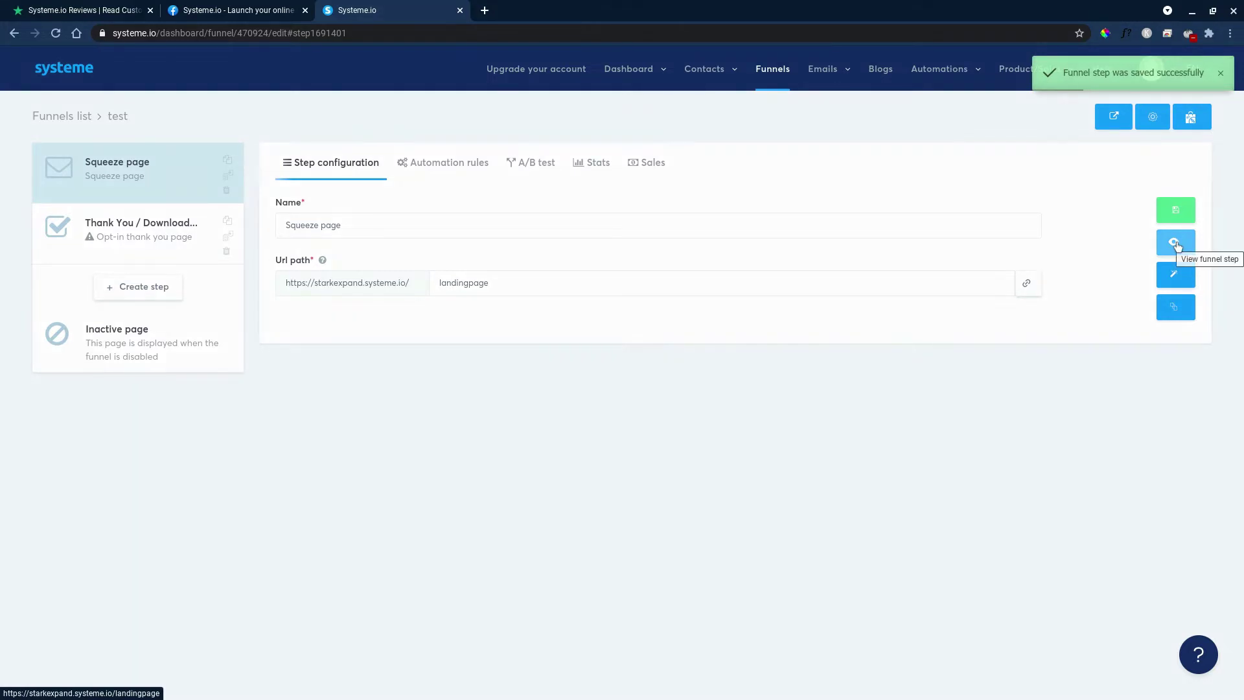
Step: In the page editor, delete the book cover image and drop a Video element in its place
click(1176, 279)
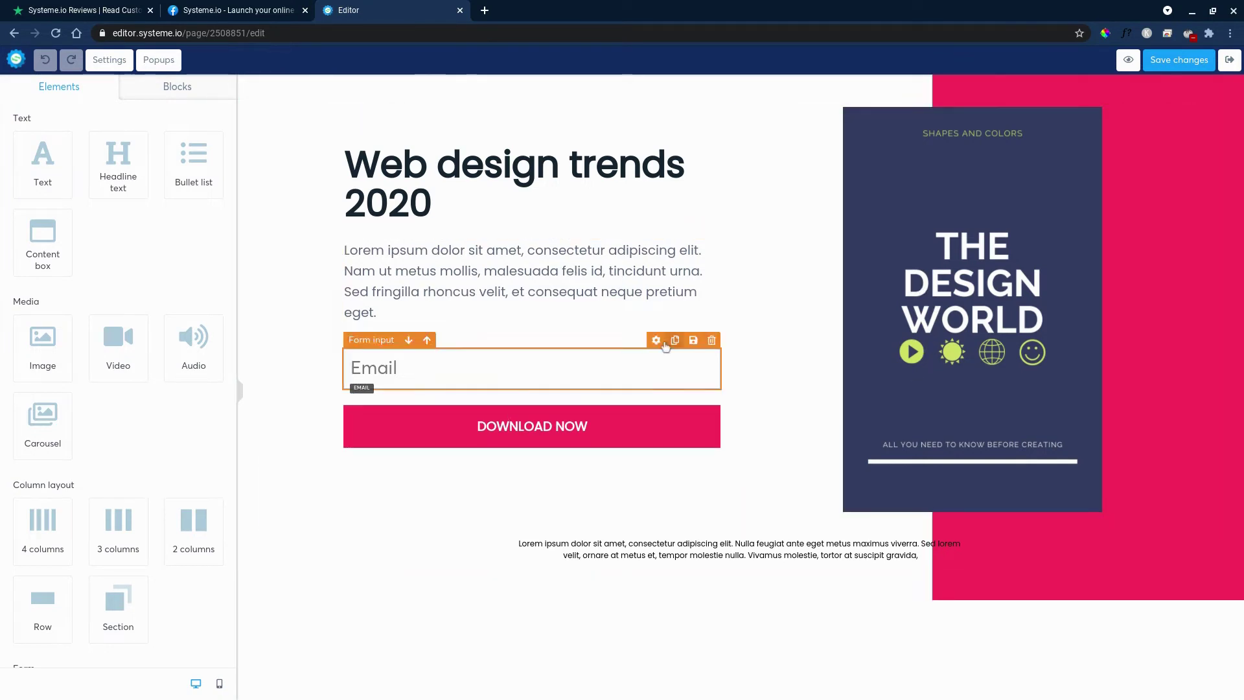
click(925, 222)
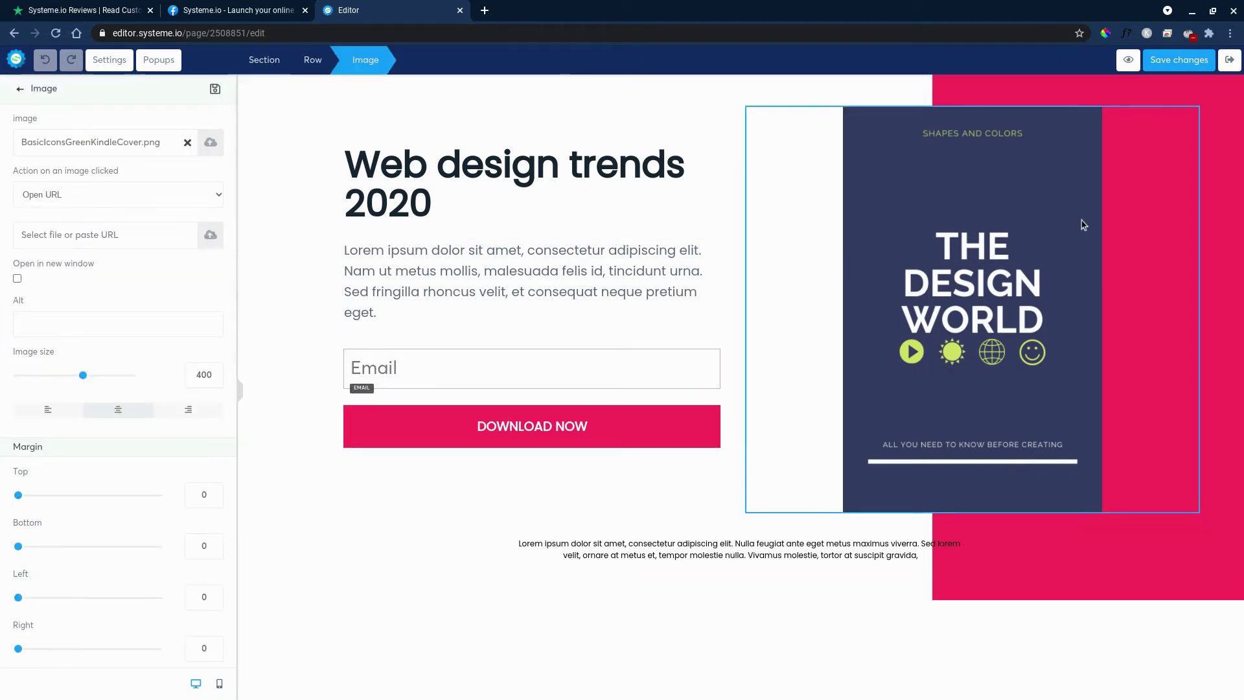
click(834, 284)
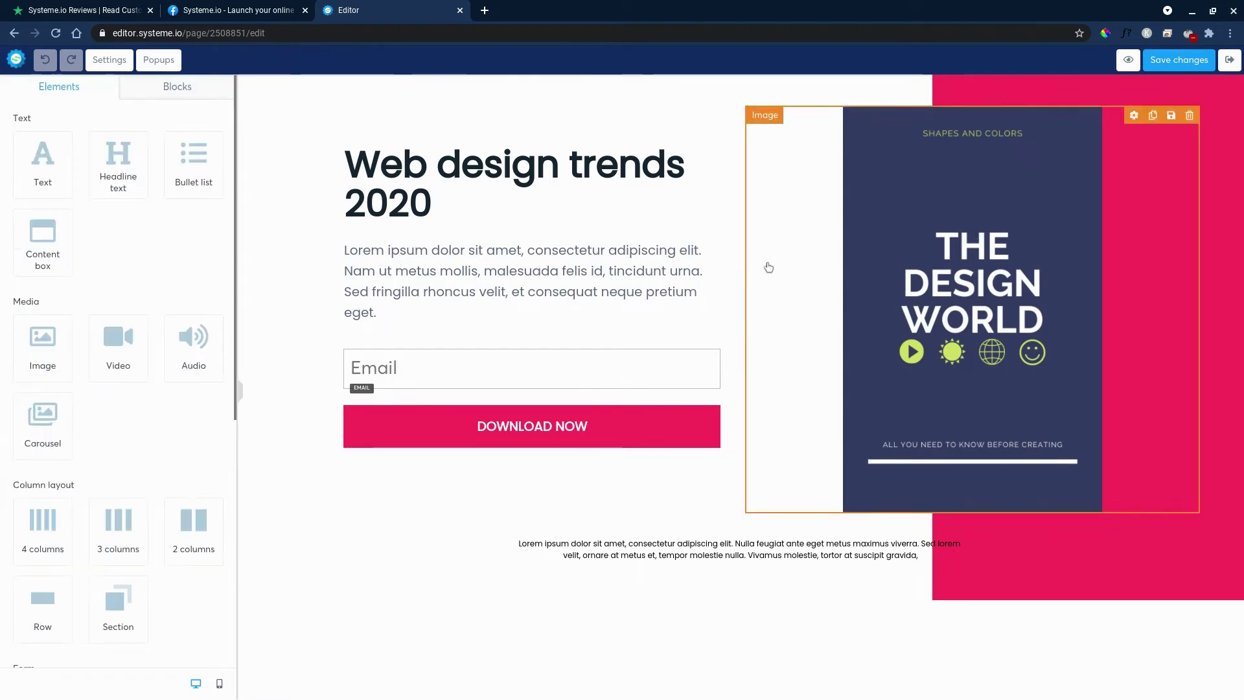
click(1192, 116)
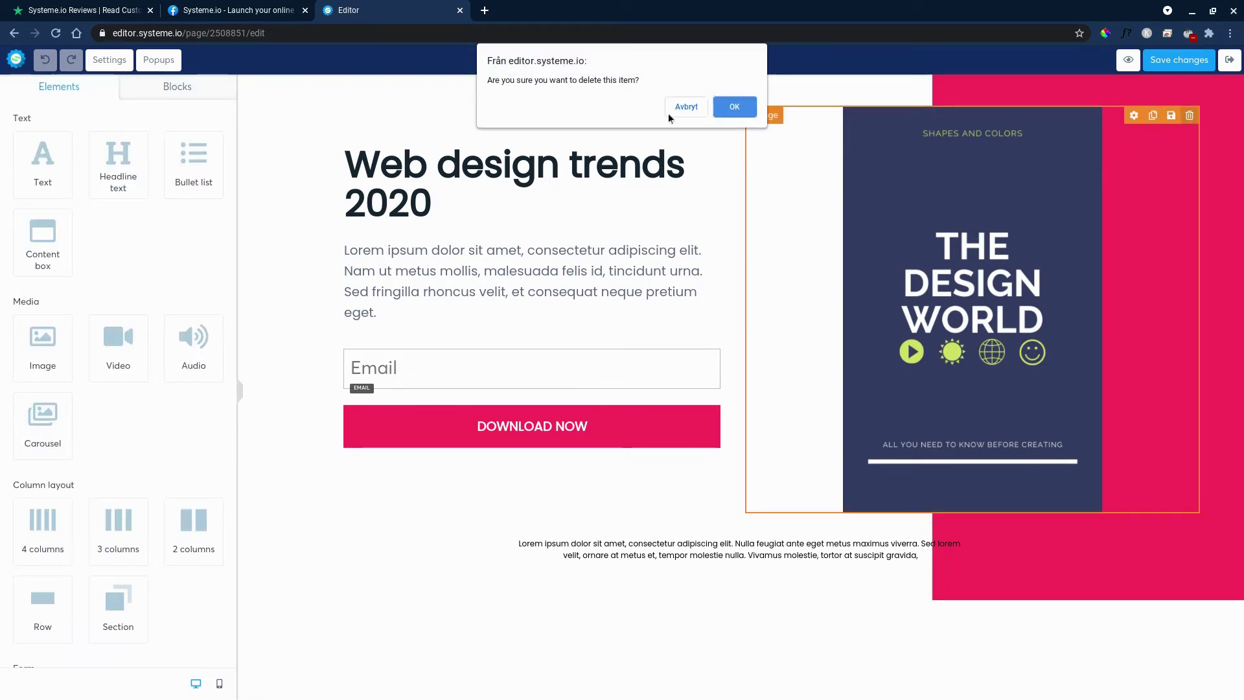
click(735, 107)
mouse_move(118, 341)
mouse_down()
mouse_move(881, 127)
mouse_move(890, 141)
mouse_up()
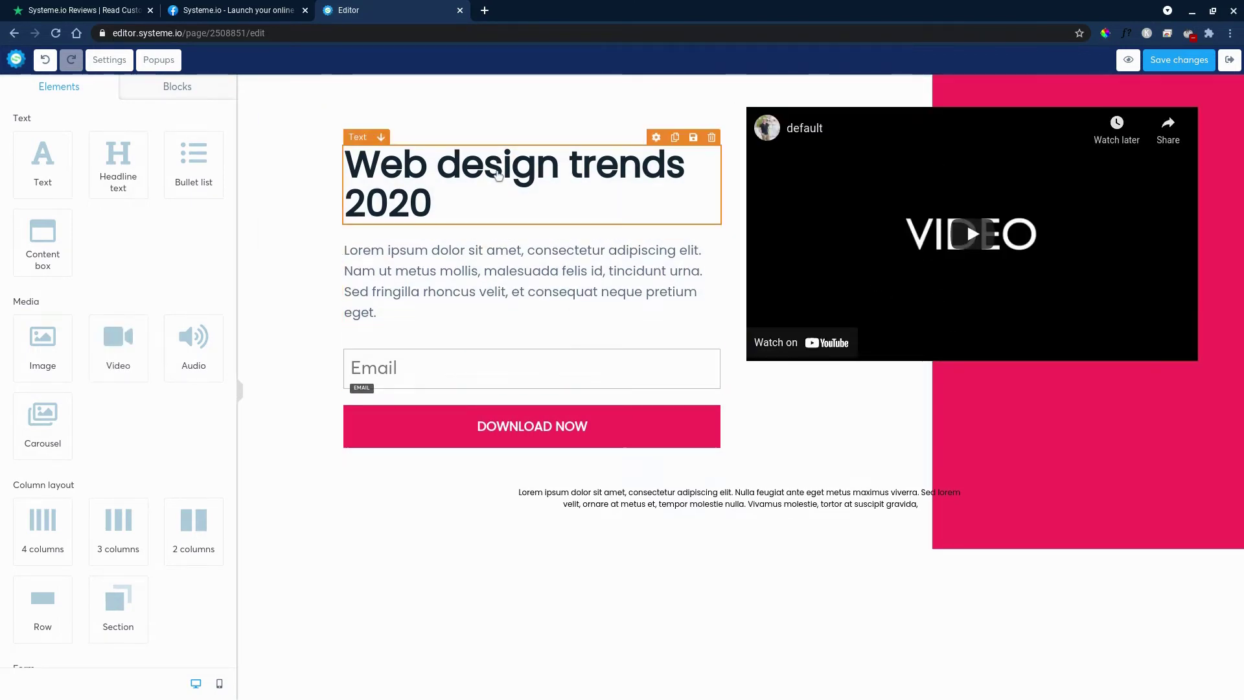
Step: Inspect the headline text, the Email input settings and the DOWNLOAD NOW button settings
click(480, 202)
triple_click(480, 206)
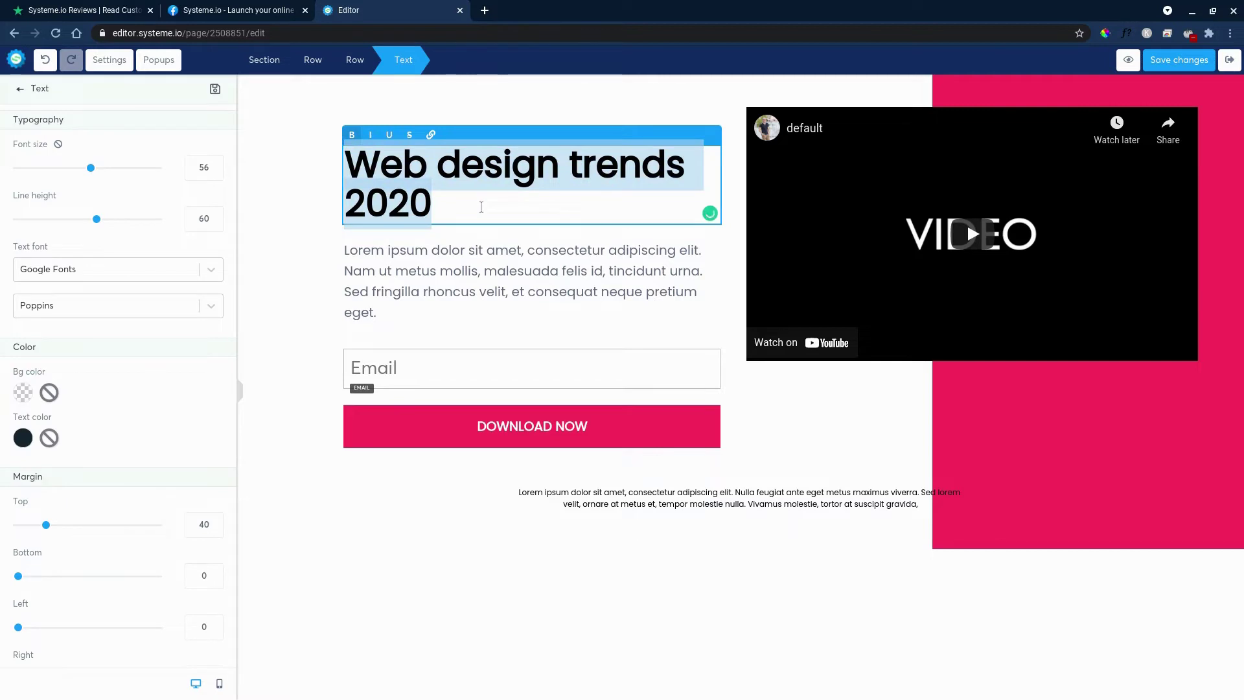
click(453, 374)
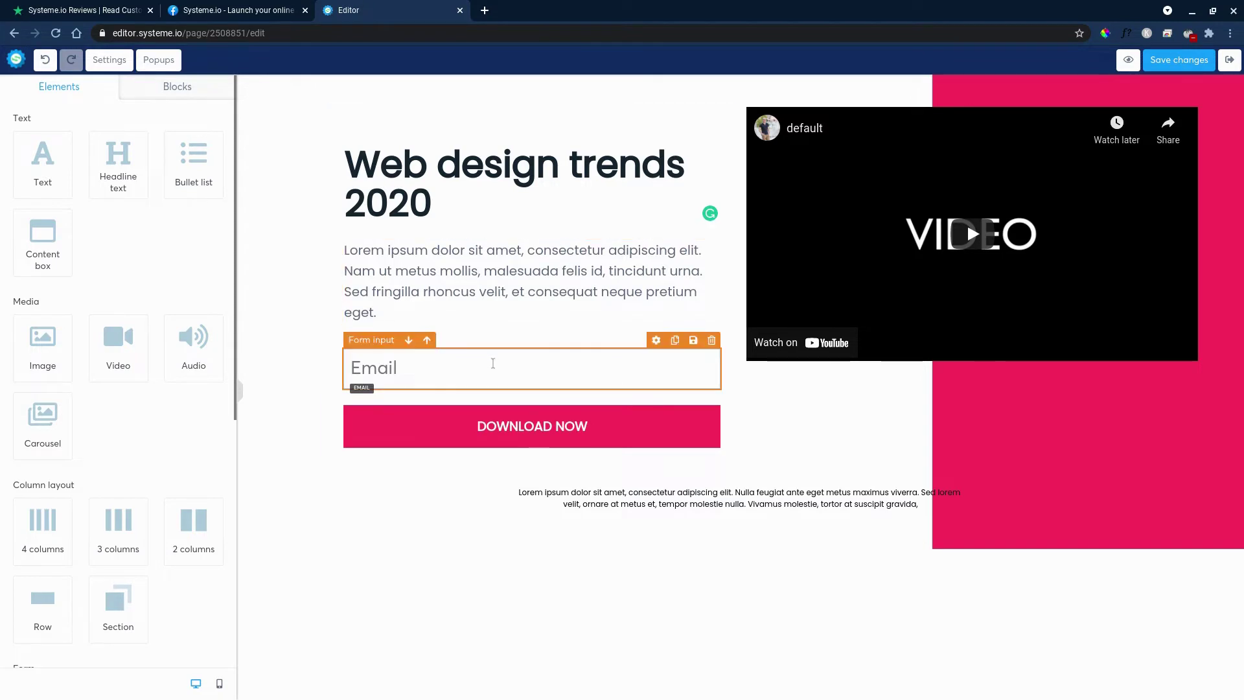
click(450, 368)
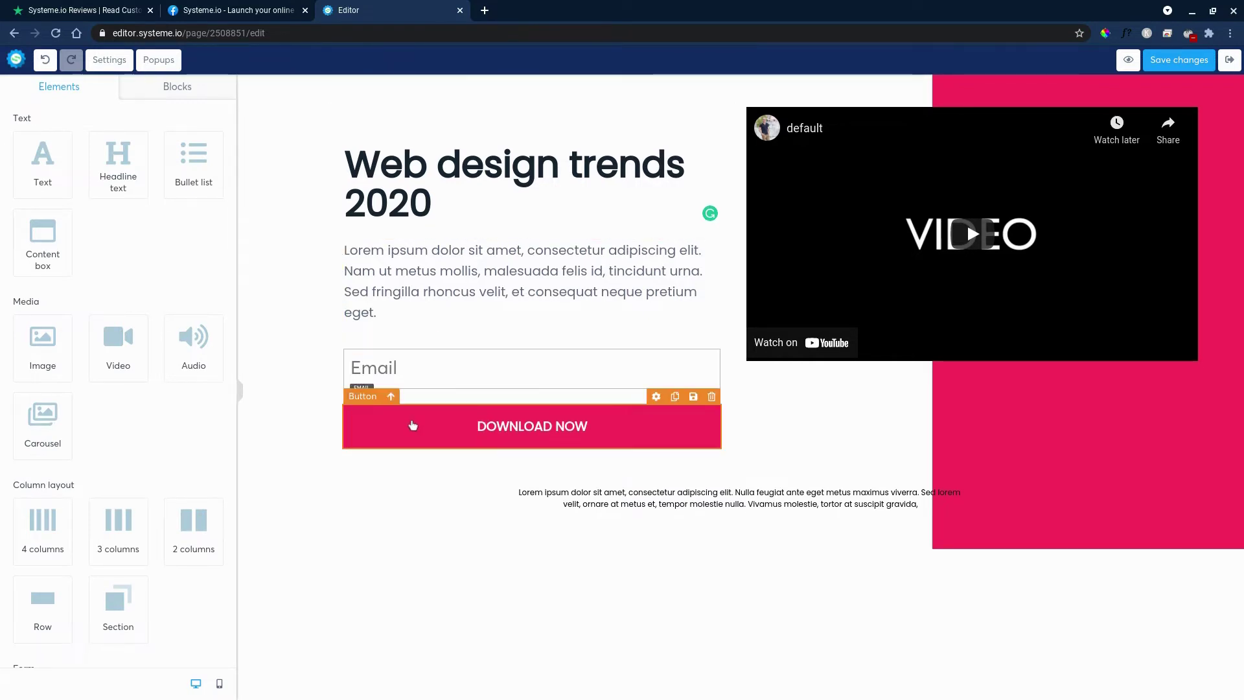
click(413, 424)
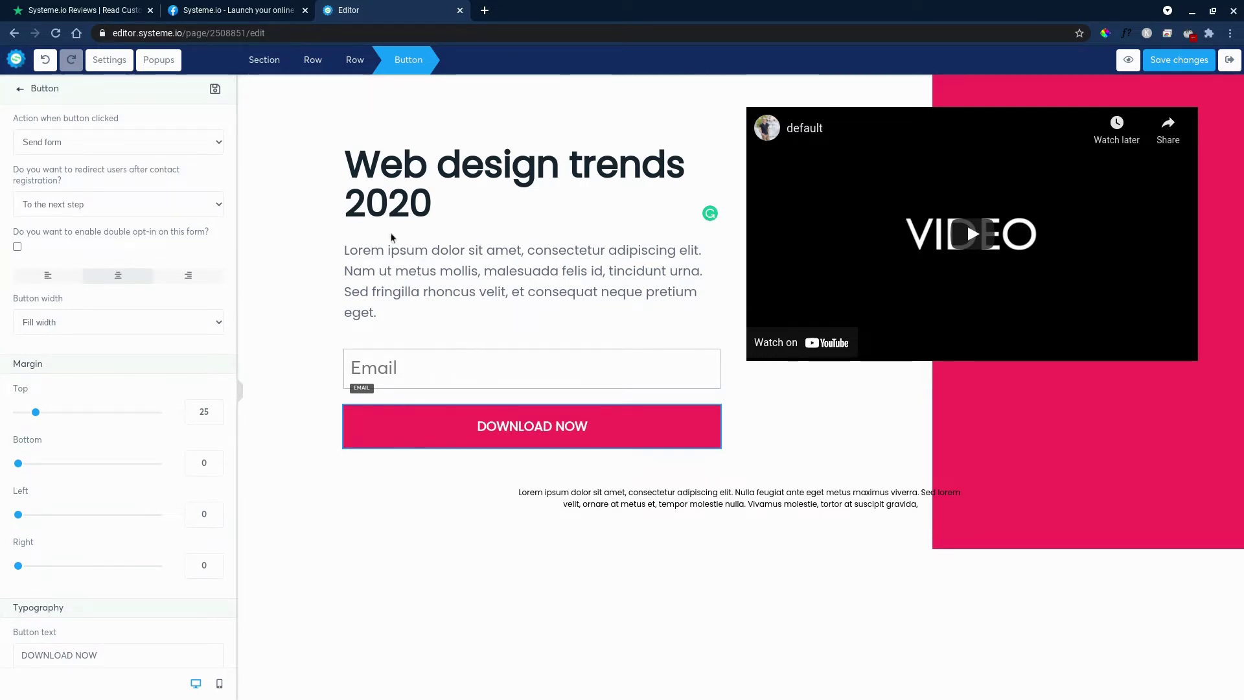
Step: Save the page on exit, then view the test workflow's subscription trigger and close it
click(1231, 60)
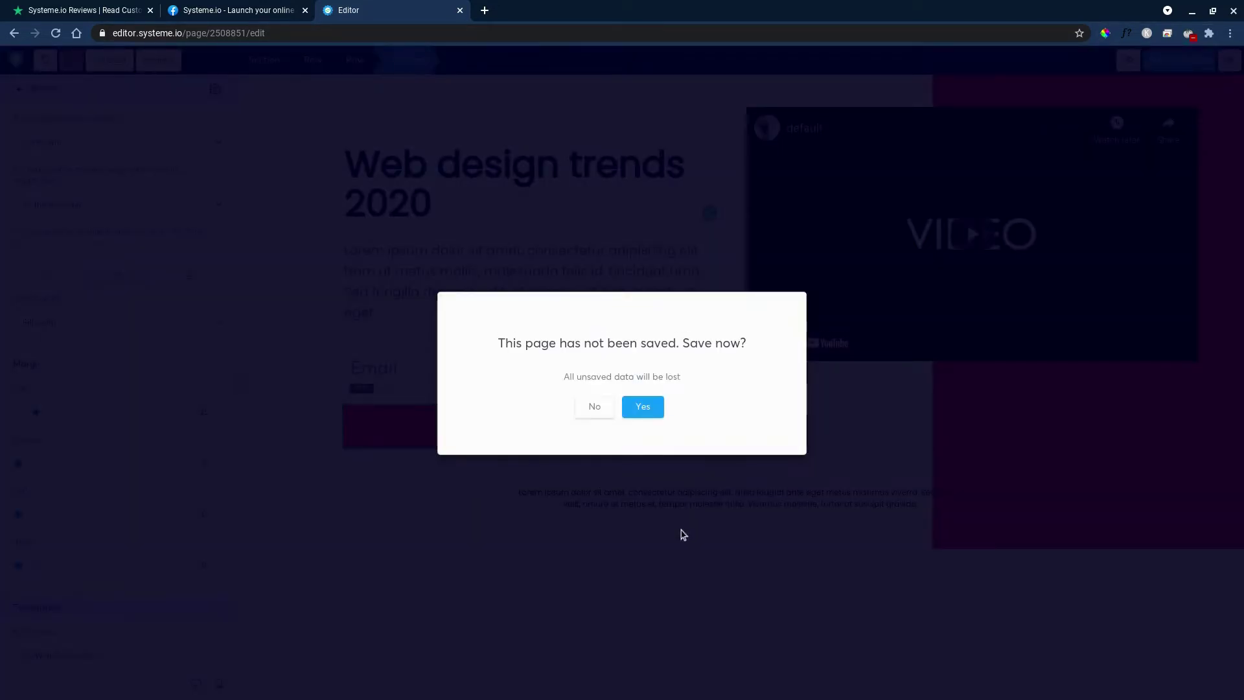
click(646, 406)
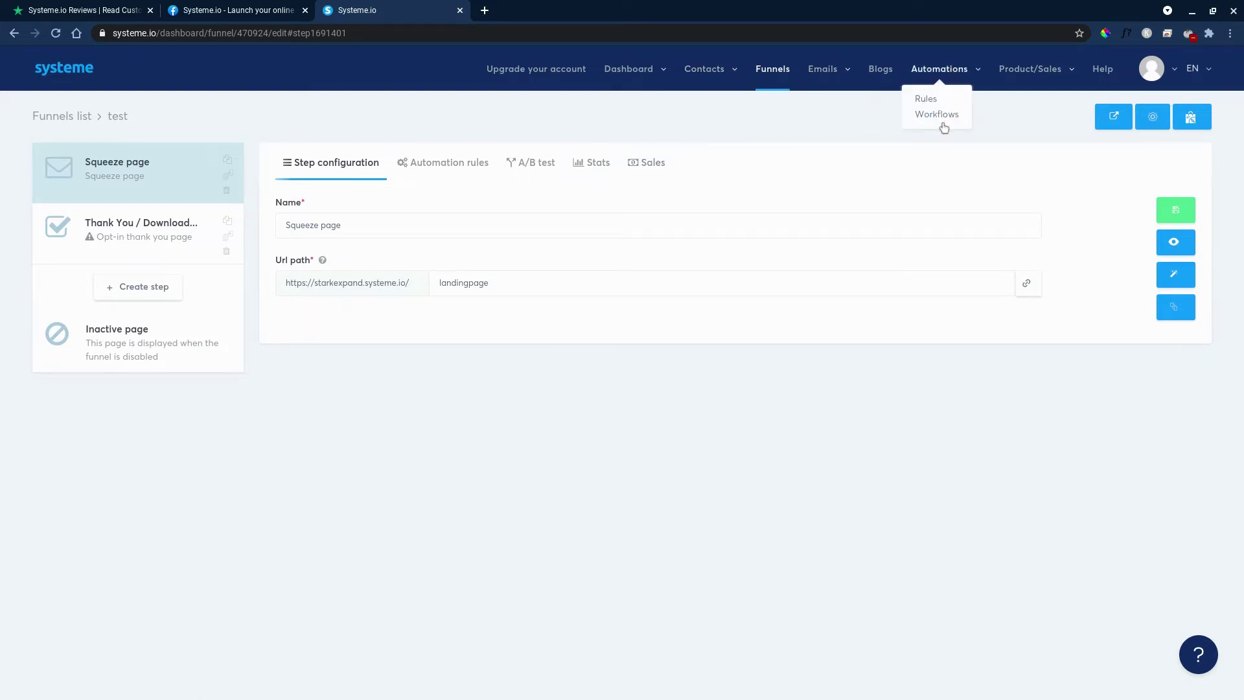
click(944, 119)
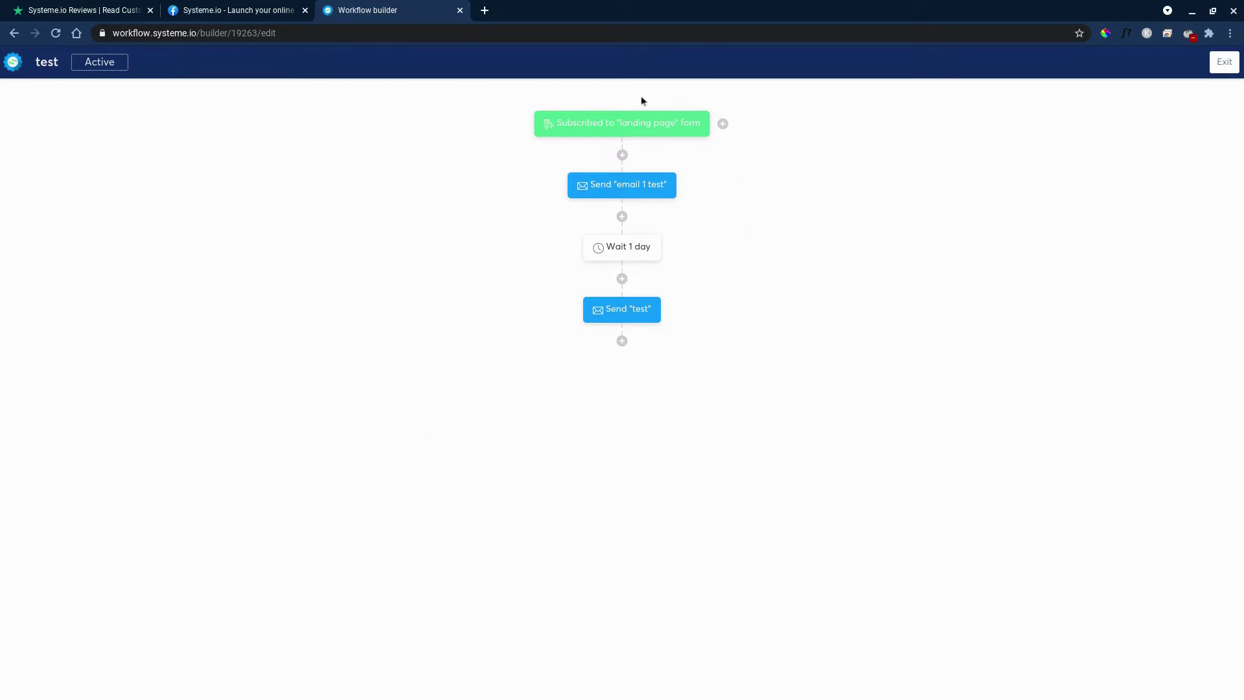
click(667, 133)
click(855, 291)
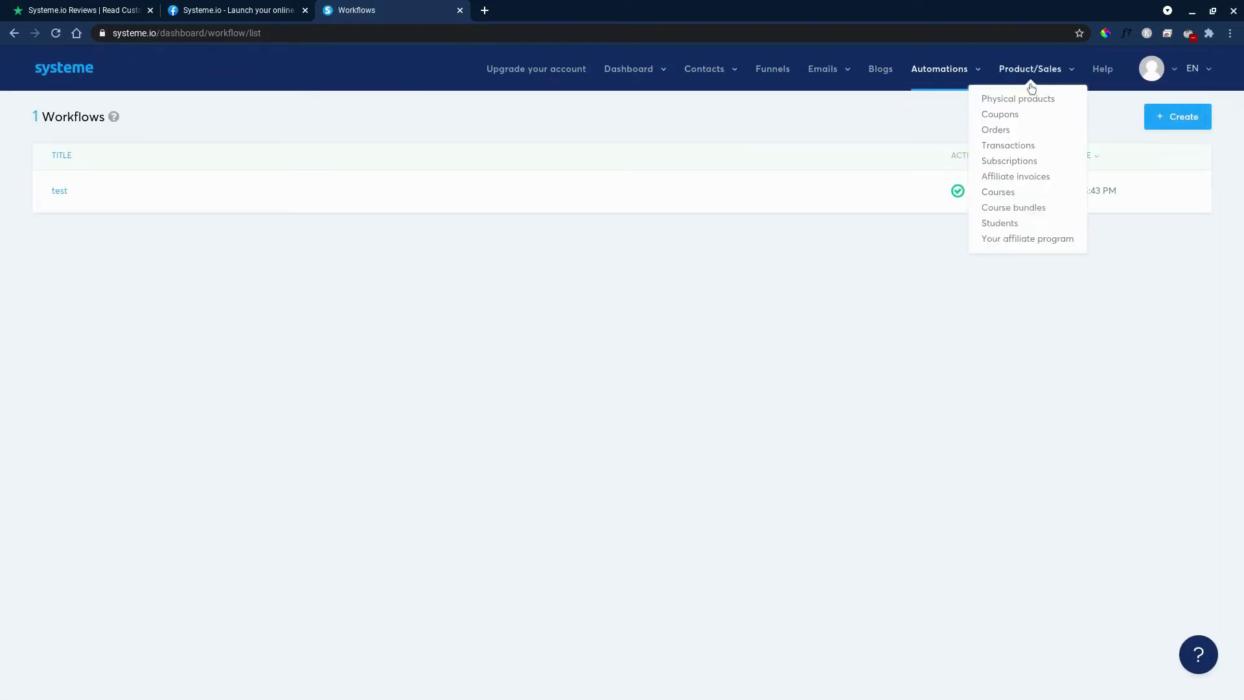
Step: Go to Blogs and open the test blog's Home page in the page editor
click(880, 71)
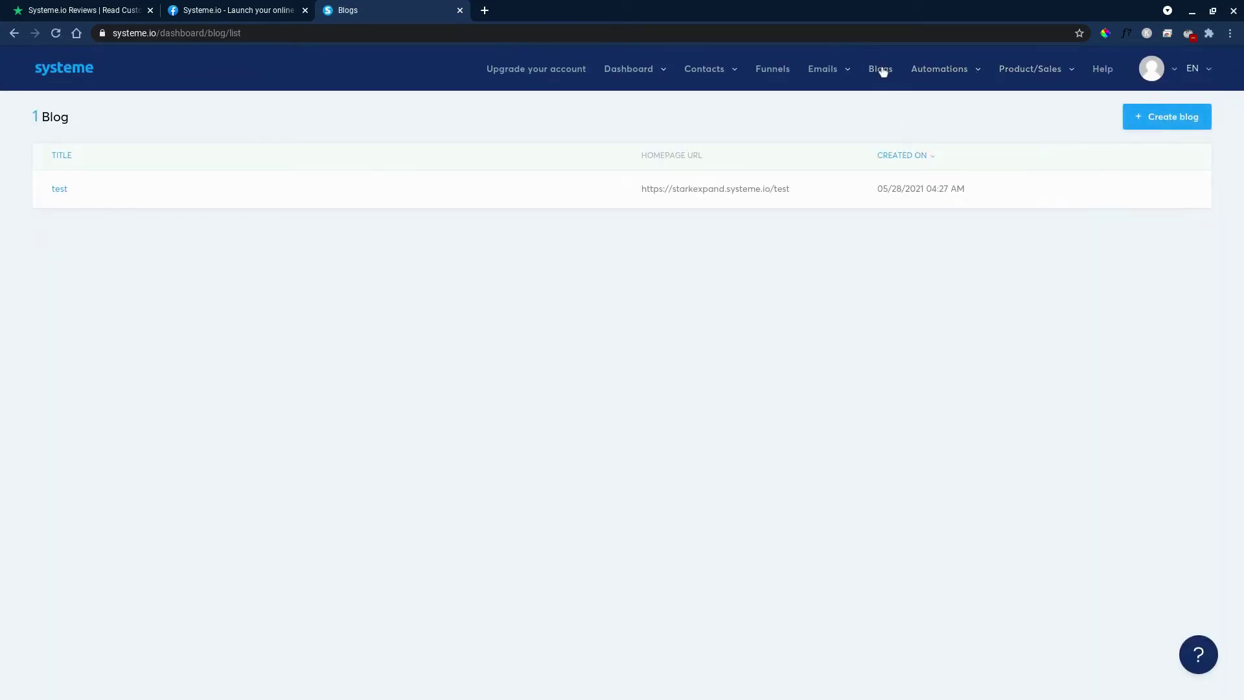
click(59, 189)
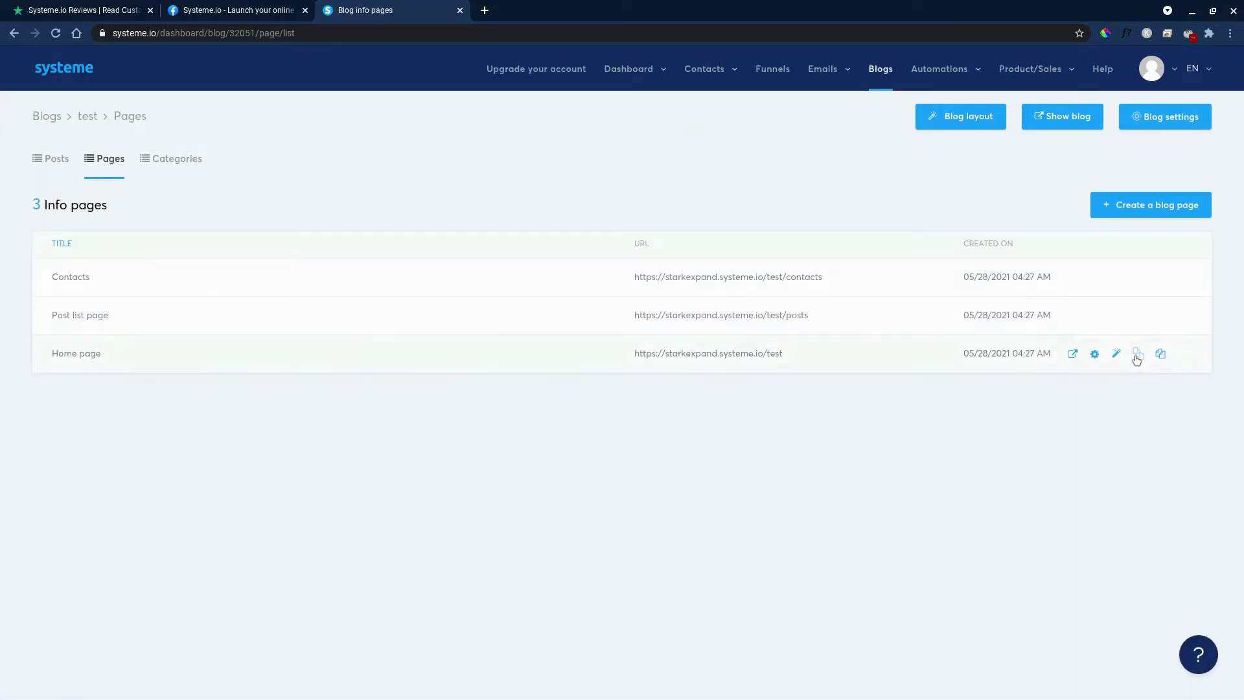
click(1115, 354)
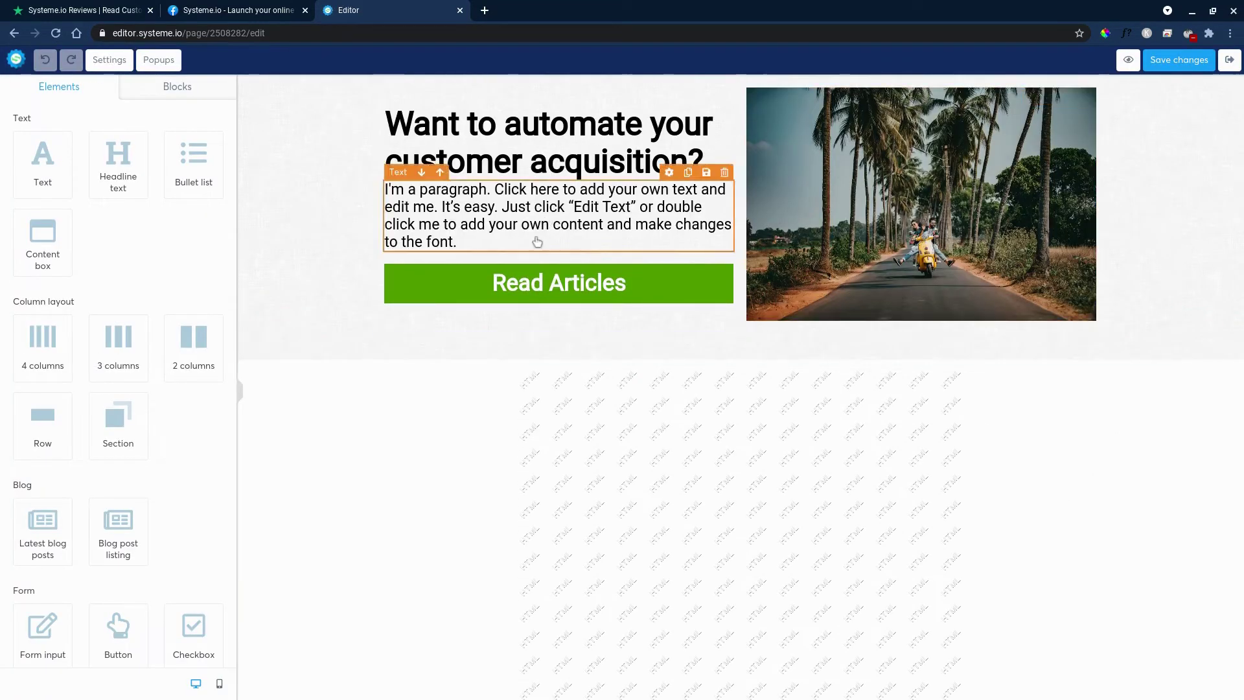
scroll(680, 321, down, 5)
scroll(575, 383, down, 3)
scroll(589, 411, down, 1)
scroll(622, 408, up, 4)
scroll(697, 312, up, 2)
scroll(747, 320, up, 1)
Step: Select the Raw HTML block, leave its settings, and show the ready-made Blocks sections
click(670, 324)
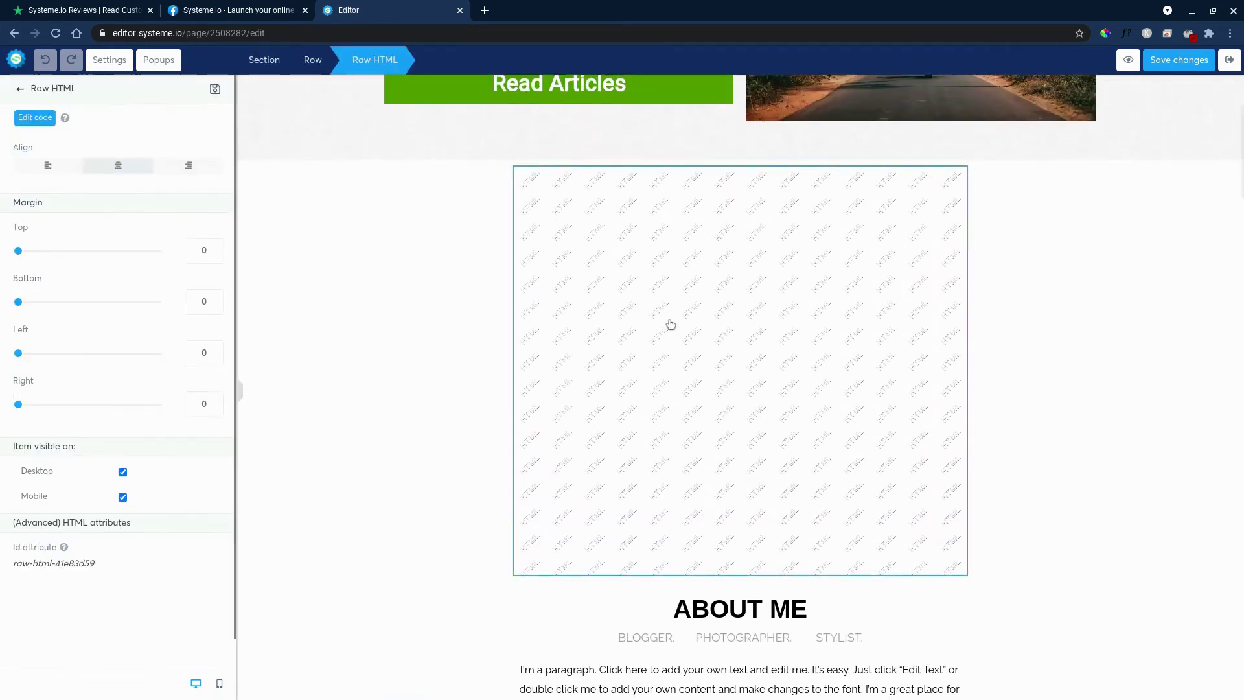
click(22, 94)
scroll(699, 451, down, 1)
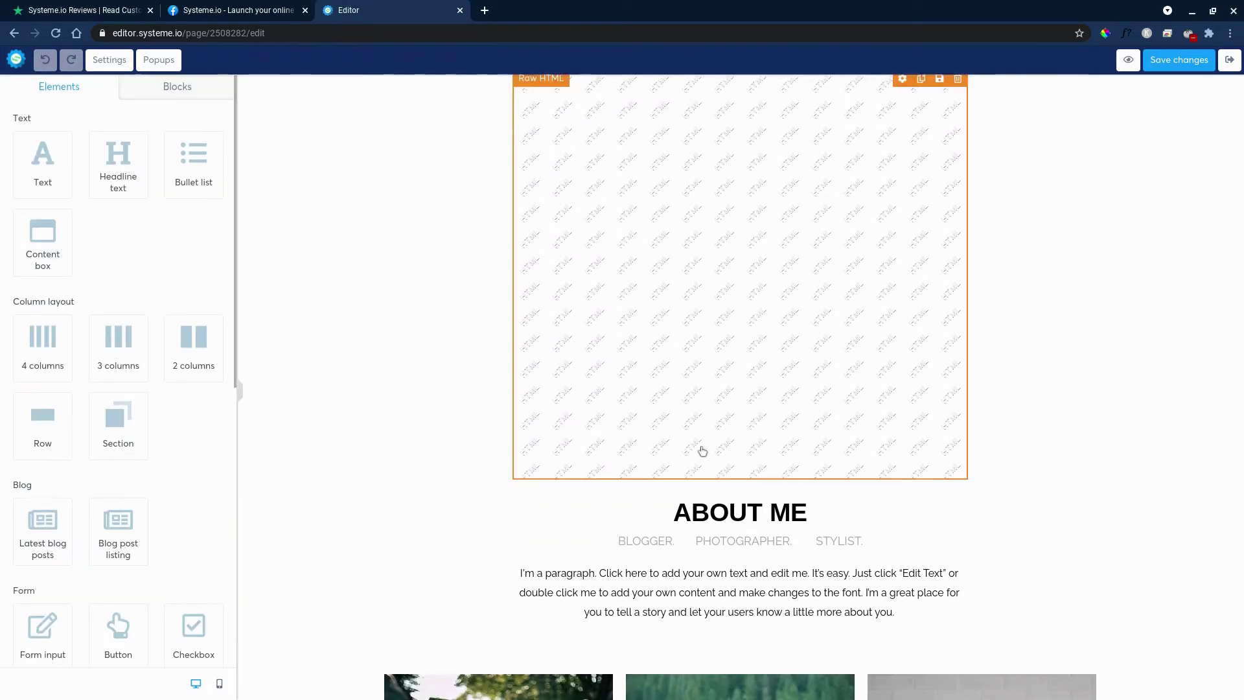
scroll(695, 514, down, 3)
scroll(724, 453, down, 2)
scroll(727, 450, down, 3)
scroll(735, 444, down, 3)
scroll(599, 449, down, 2)
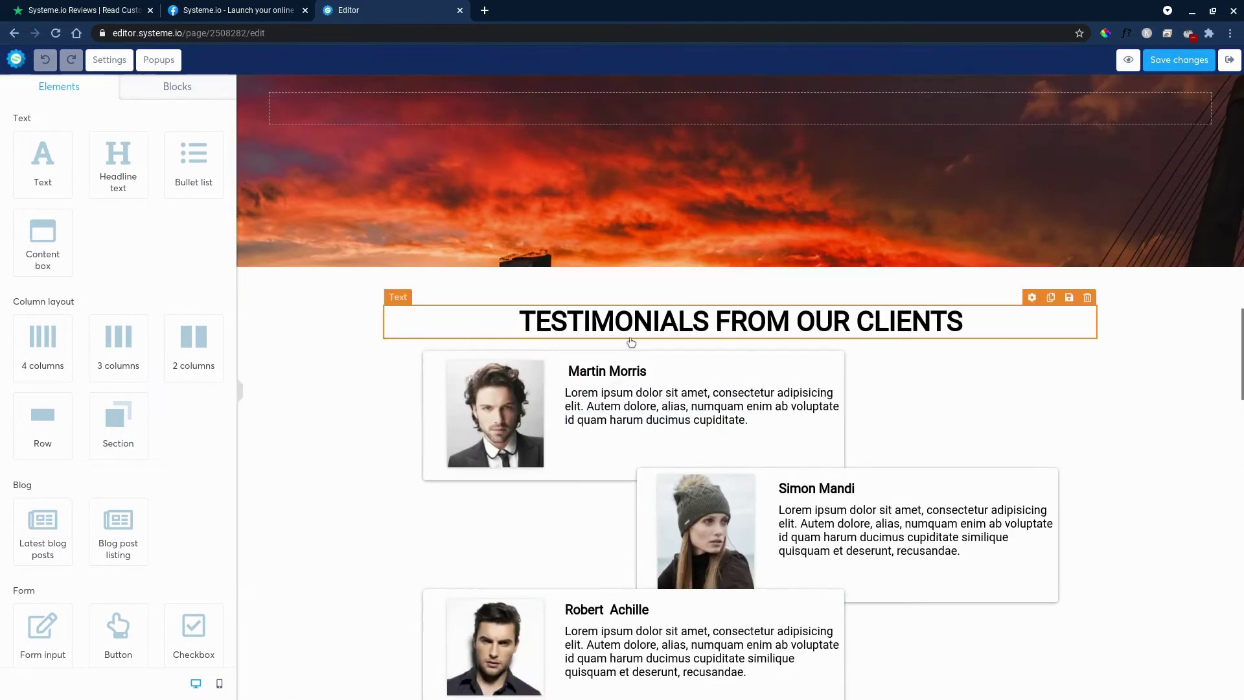
click(180, 89)
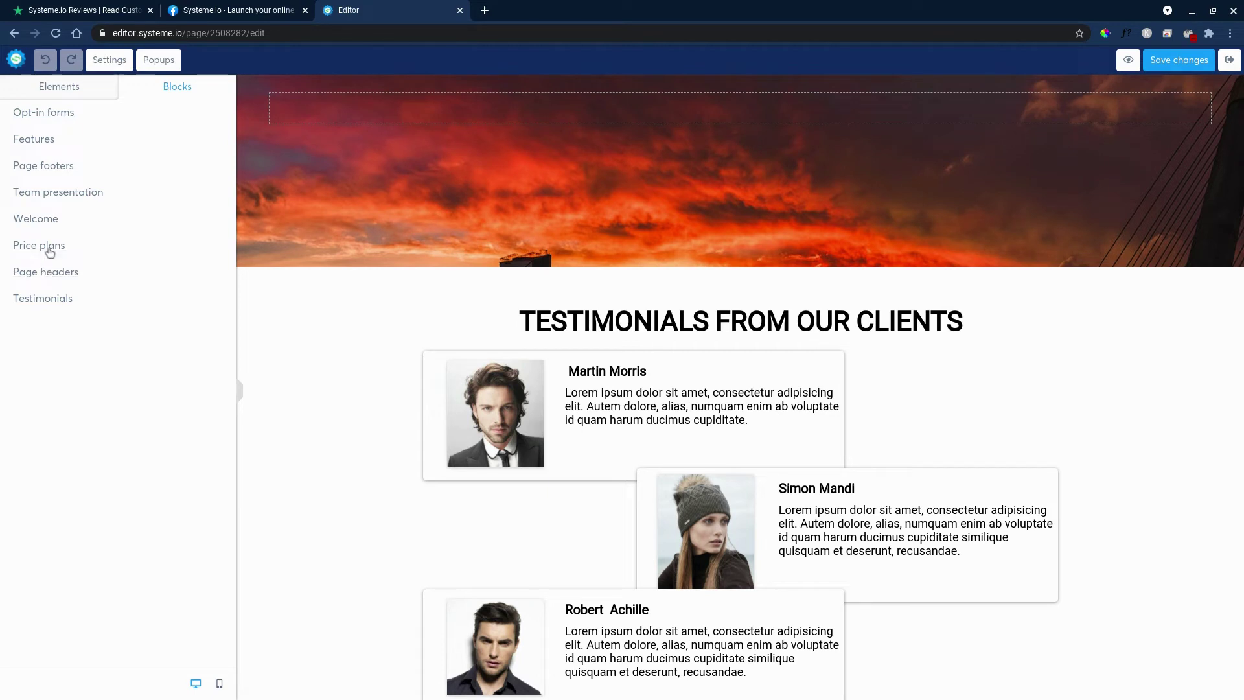
click(33, 139)
scroll(87, 373, down, 2)
scroll(87, 371, down, 1)
scroll(116, 207, up, 2)
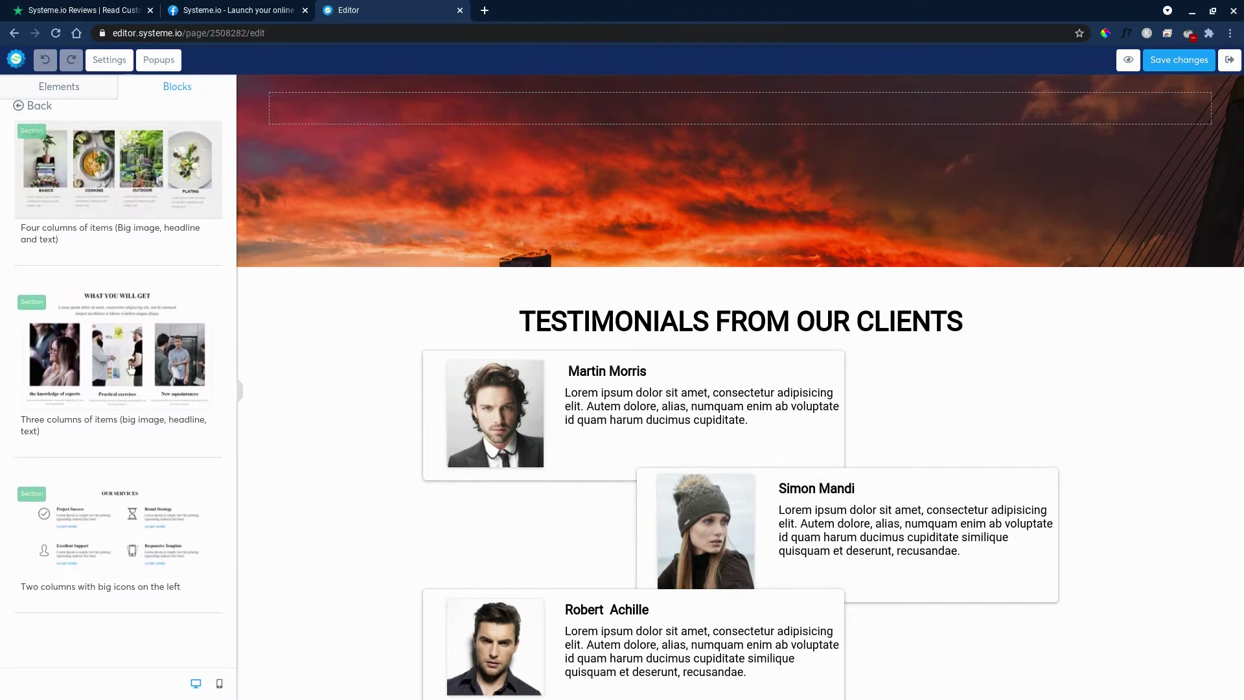
mouse_move(70, 353)
mouse_down()
mouse_move(148, 361)
mouse_move(738, 283)
mouse_up()
scroll(530, 546, down, 1)
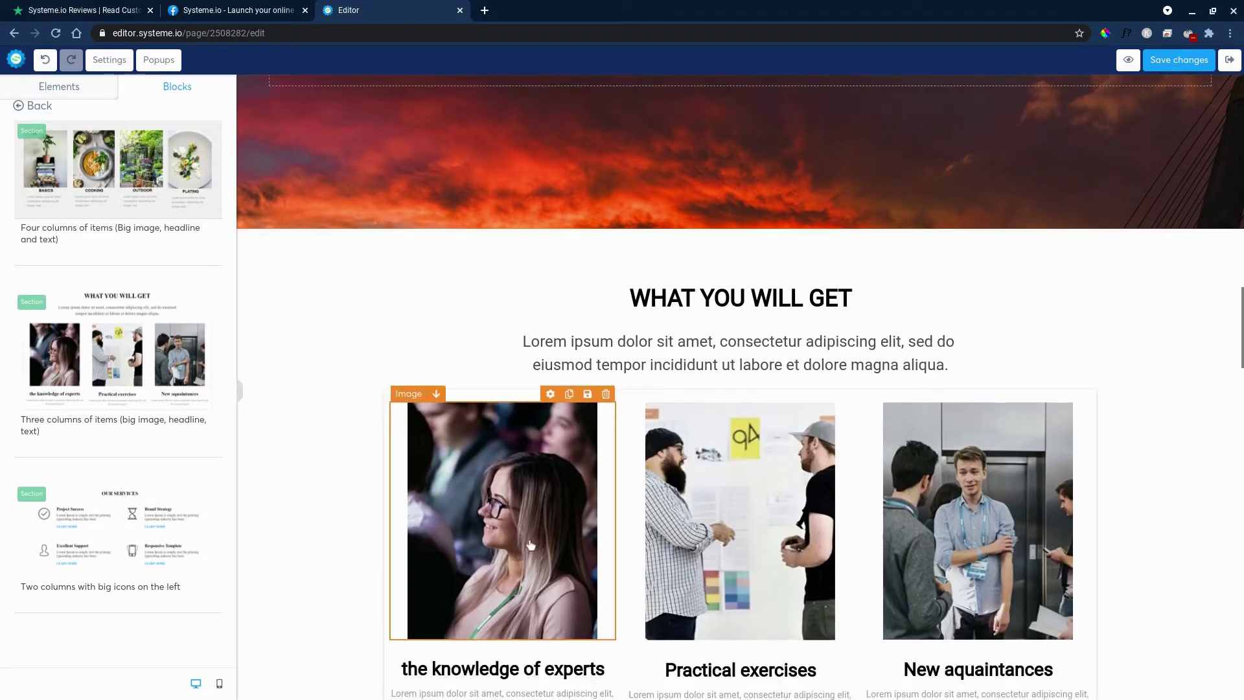
click(543, 482)
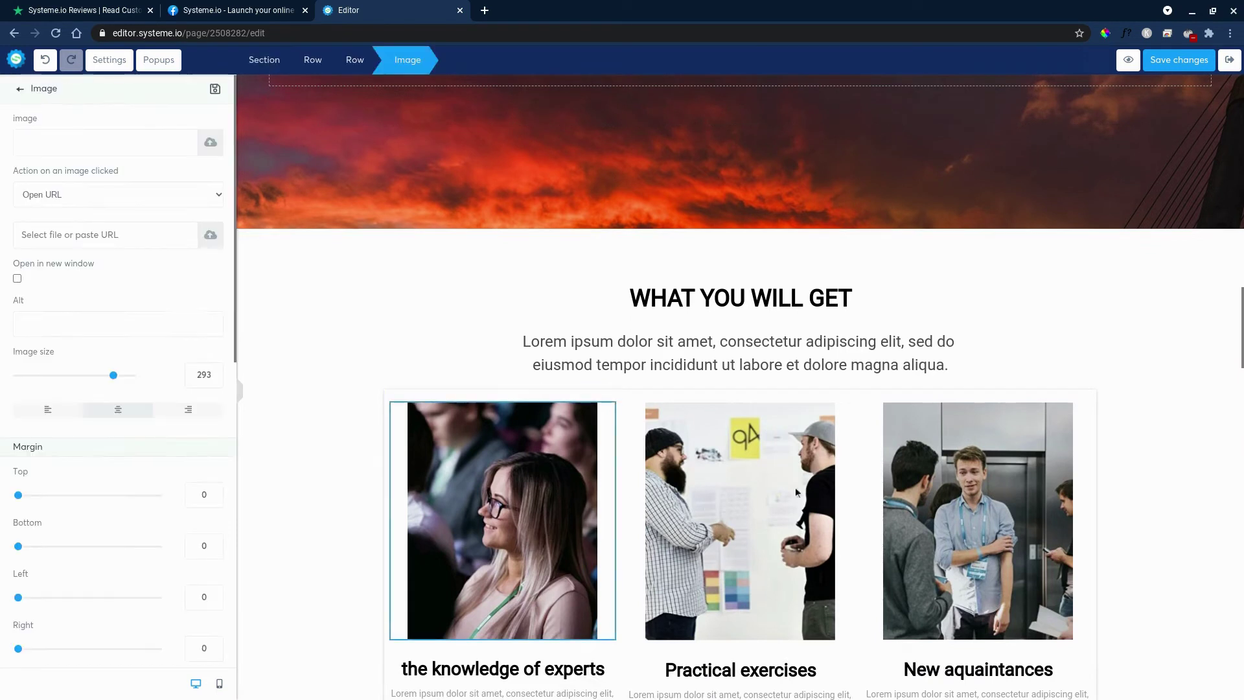
click(715, 304)
scroll(719, 302, down, 1)
scroll(721, 244, down, 1)
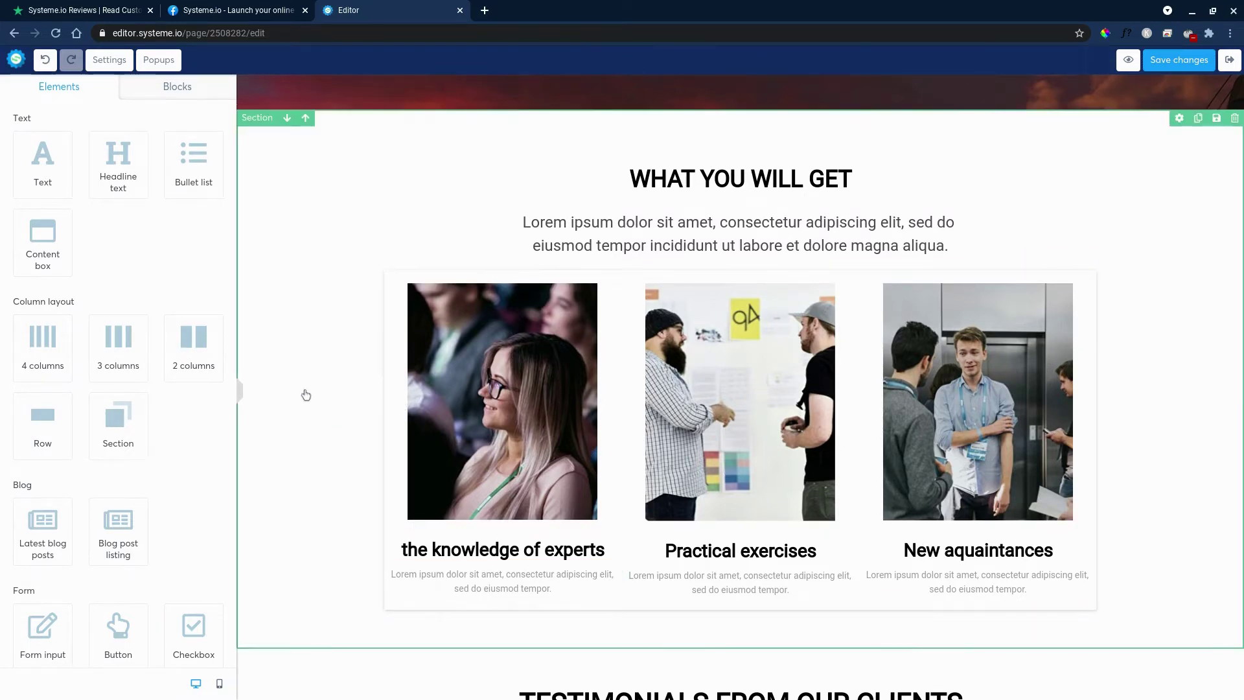
scroll(322, 398, up, 3)
scroll(345, 437, down, 3)
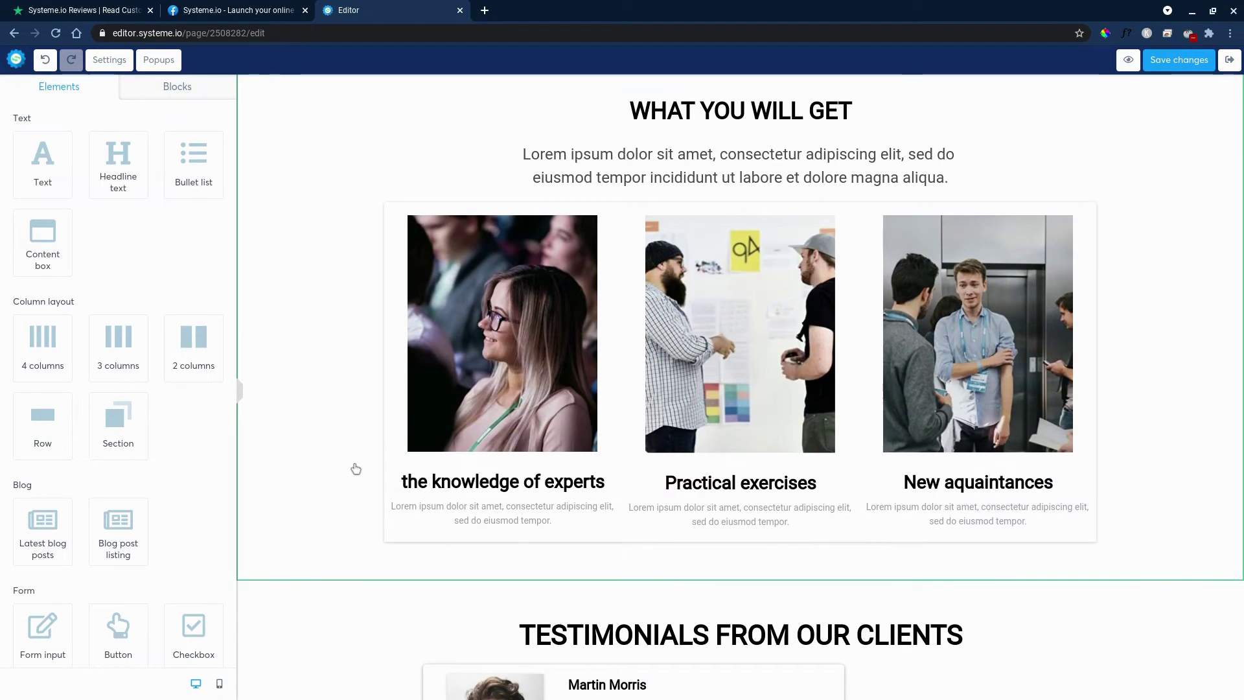
scroll(321, 400, up, 2)
scroll(339, 408, down, 2)
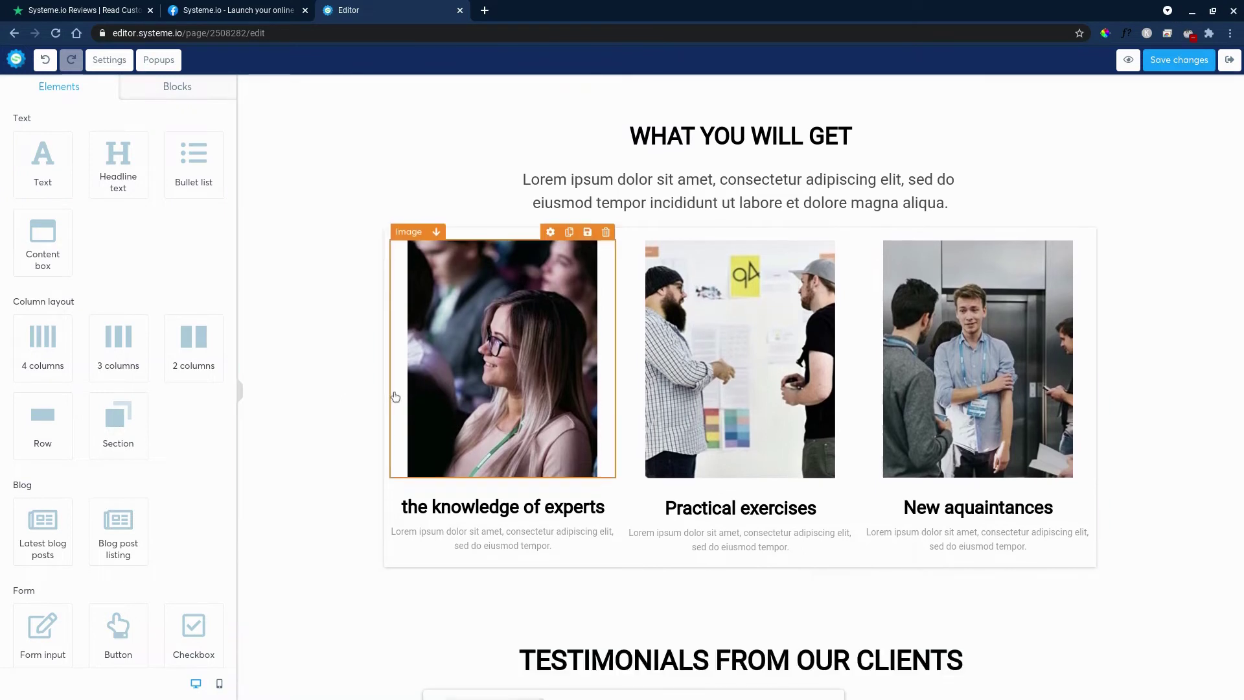
scroll(387, 404, up, 1)
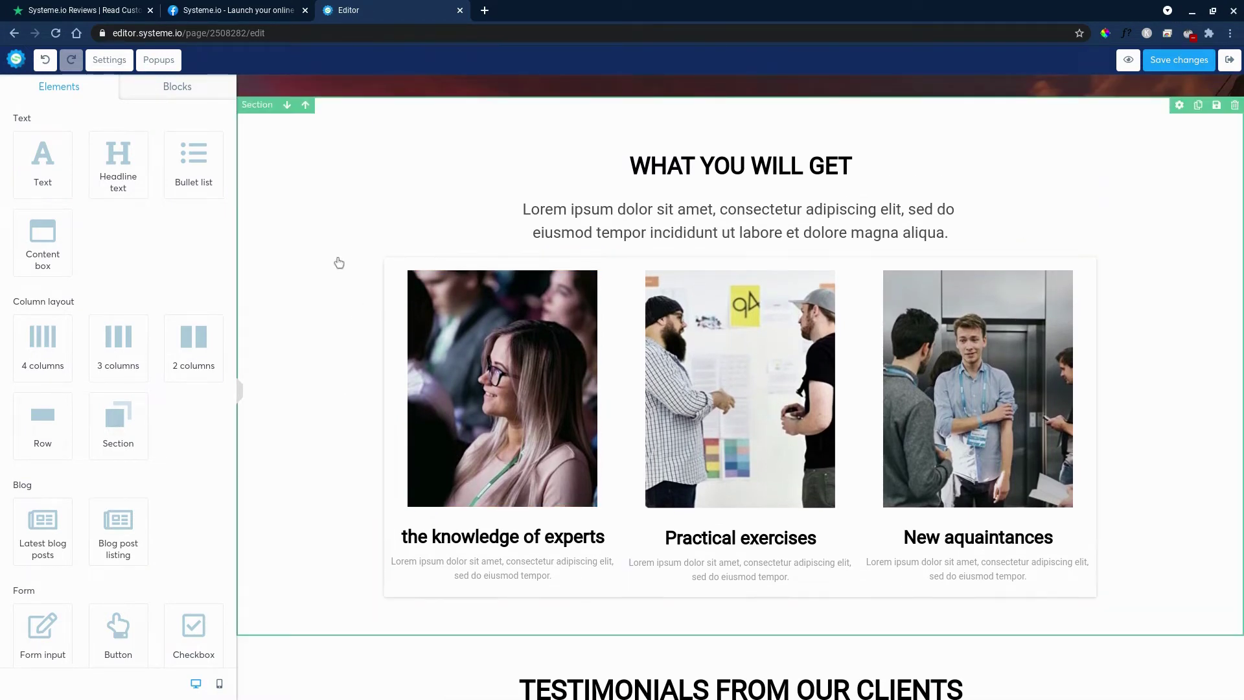
scroll(338, 263, up, 1)
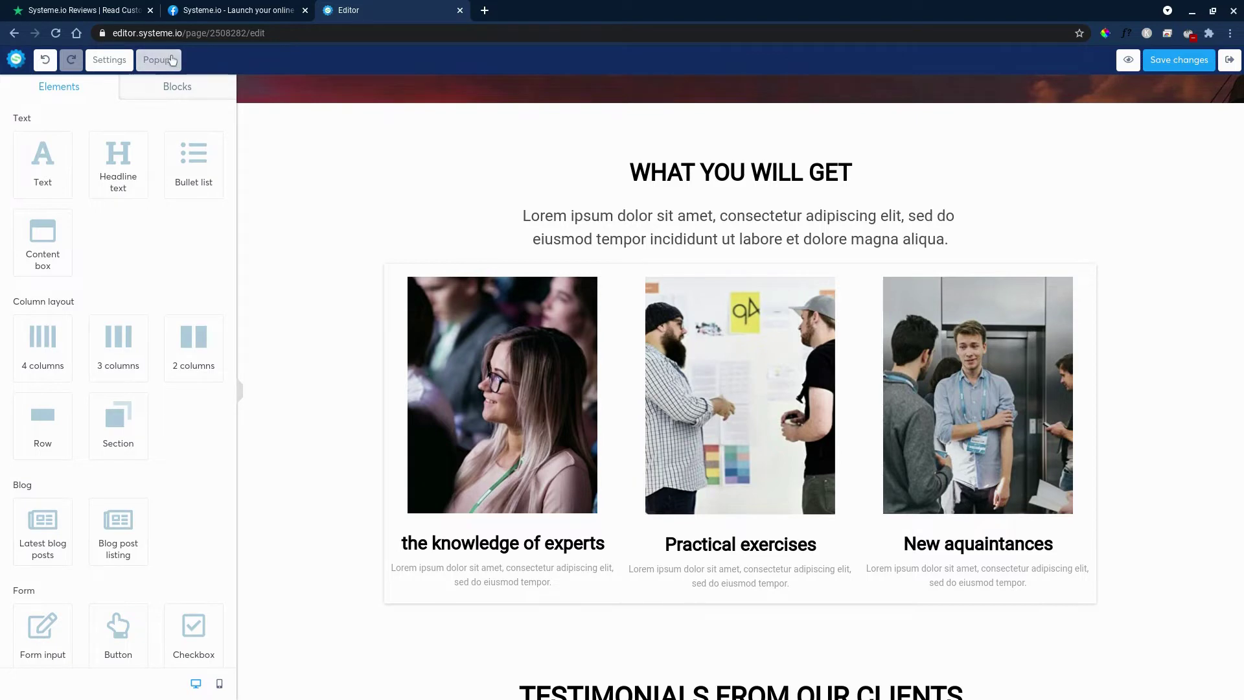
Step: Add a new popup to the page and open its settings
click(169, 61)
click(124, 185)
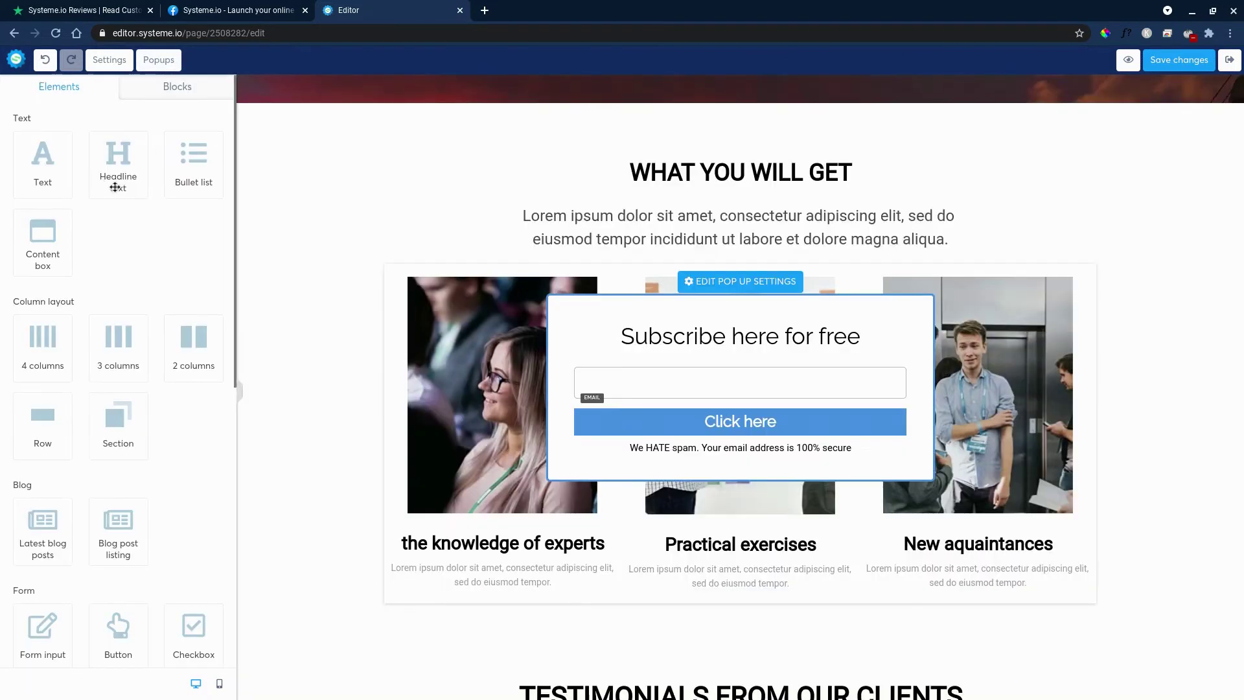
click(728, 284)
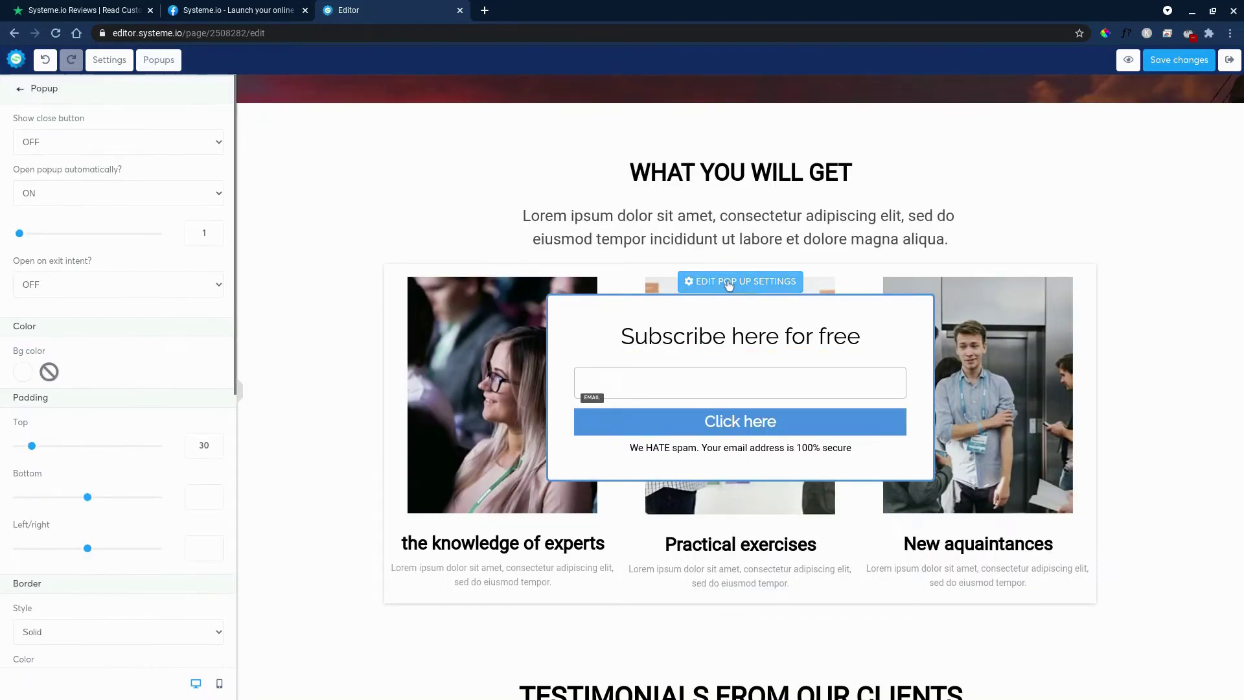
Step: Set Open automatically OFF and Open on exit intent ON, then save the page changes
click(118, 192)
click(110, 218)
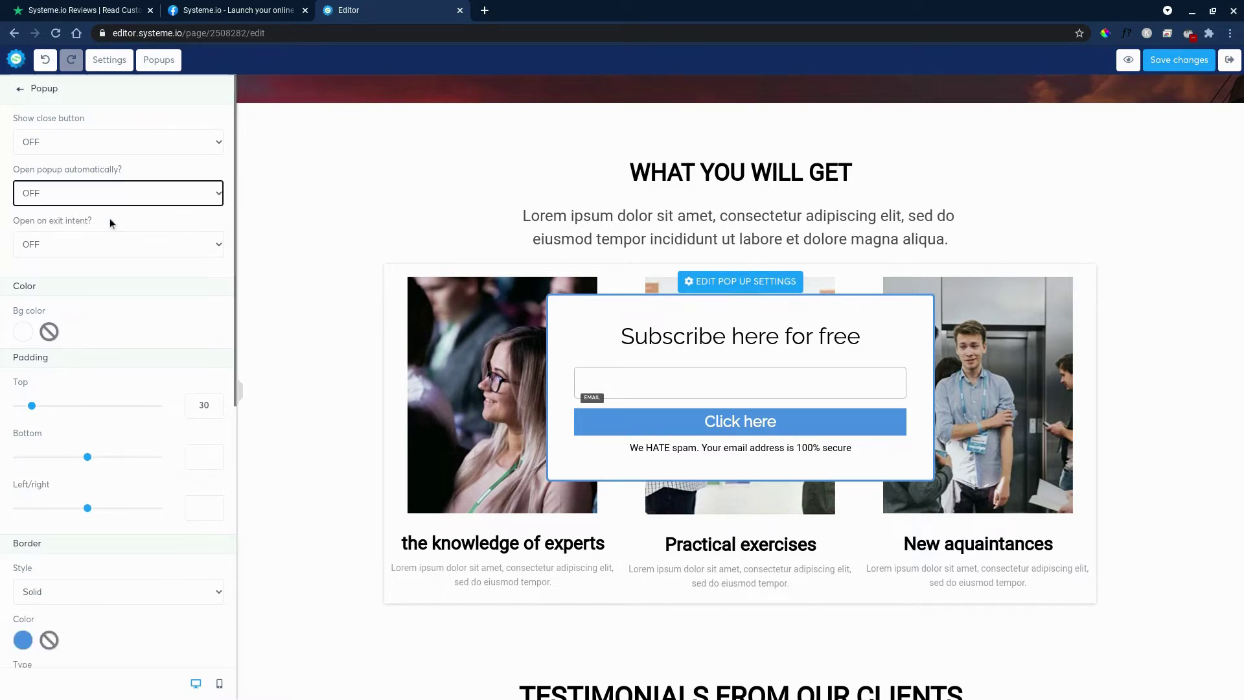
click(70, 244)
click(80, 284)
click(1179, 59)
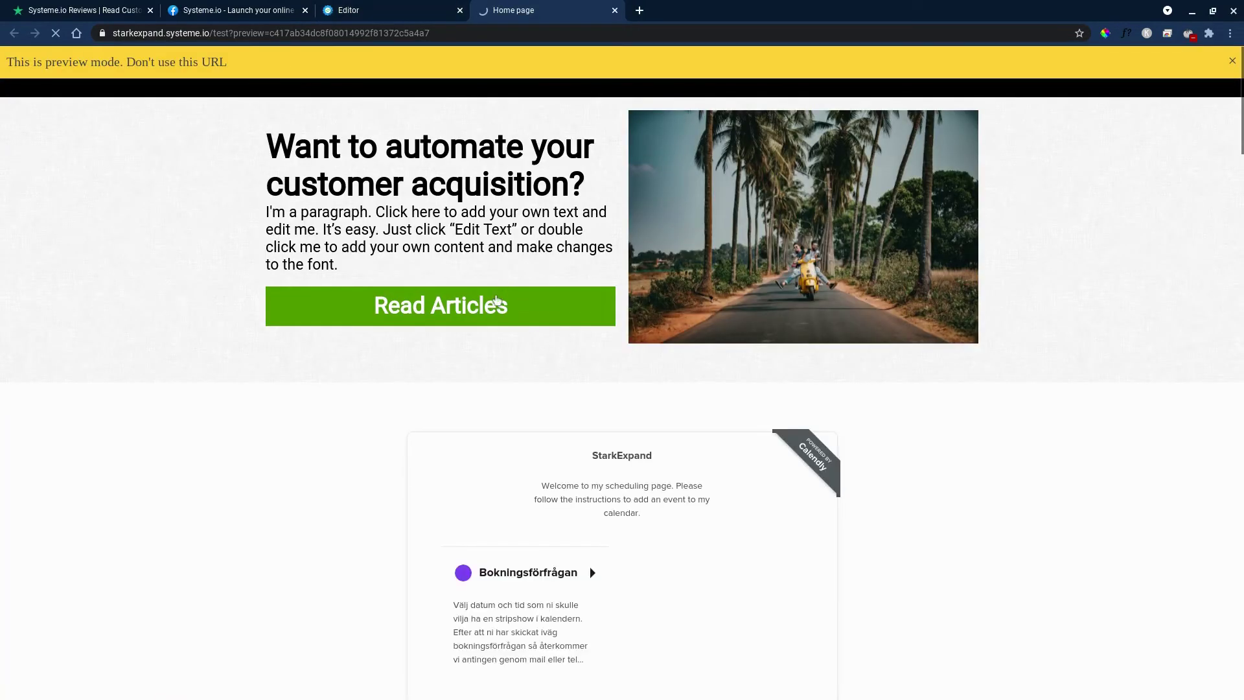
scroll(305, 432, down, 2)
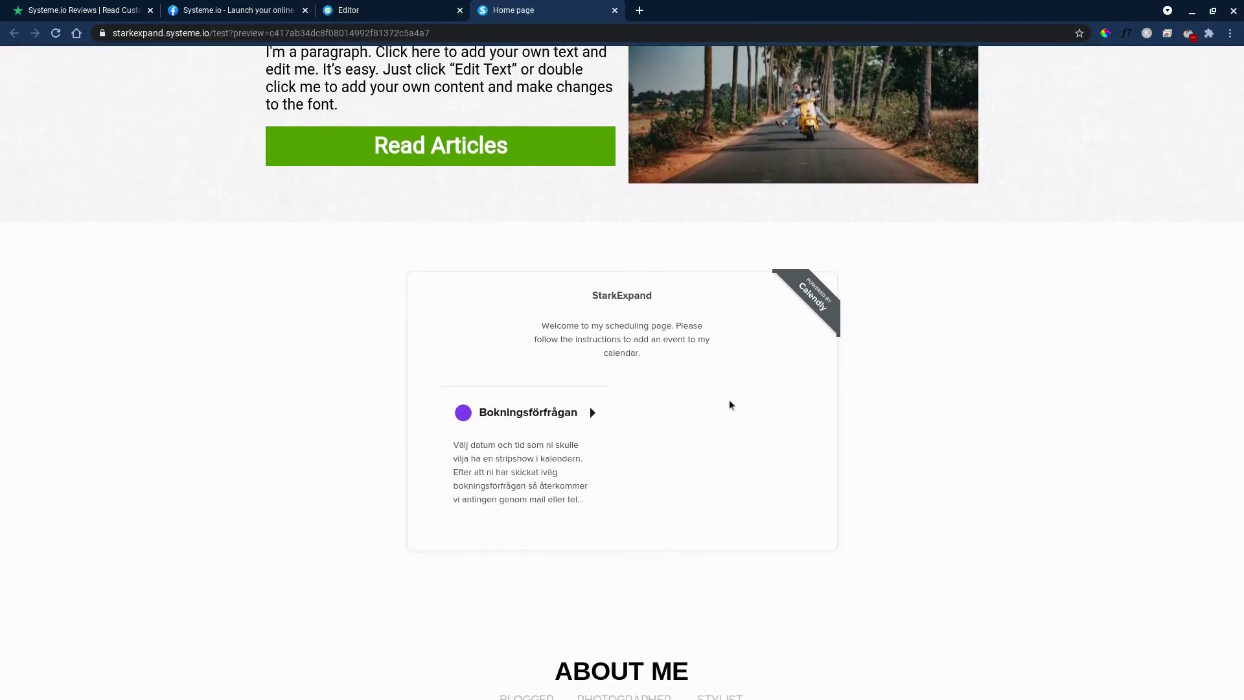
click(565, 475)
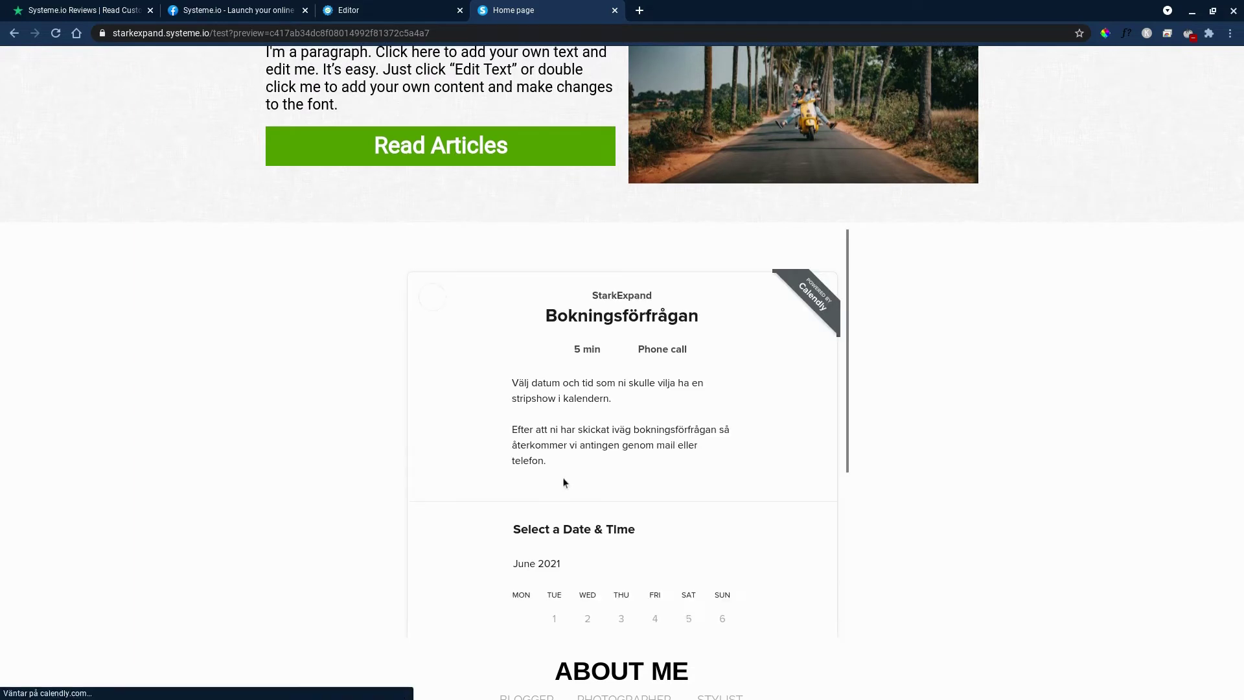
scroll(736, 525, down, 1)
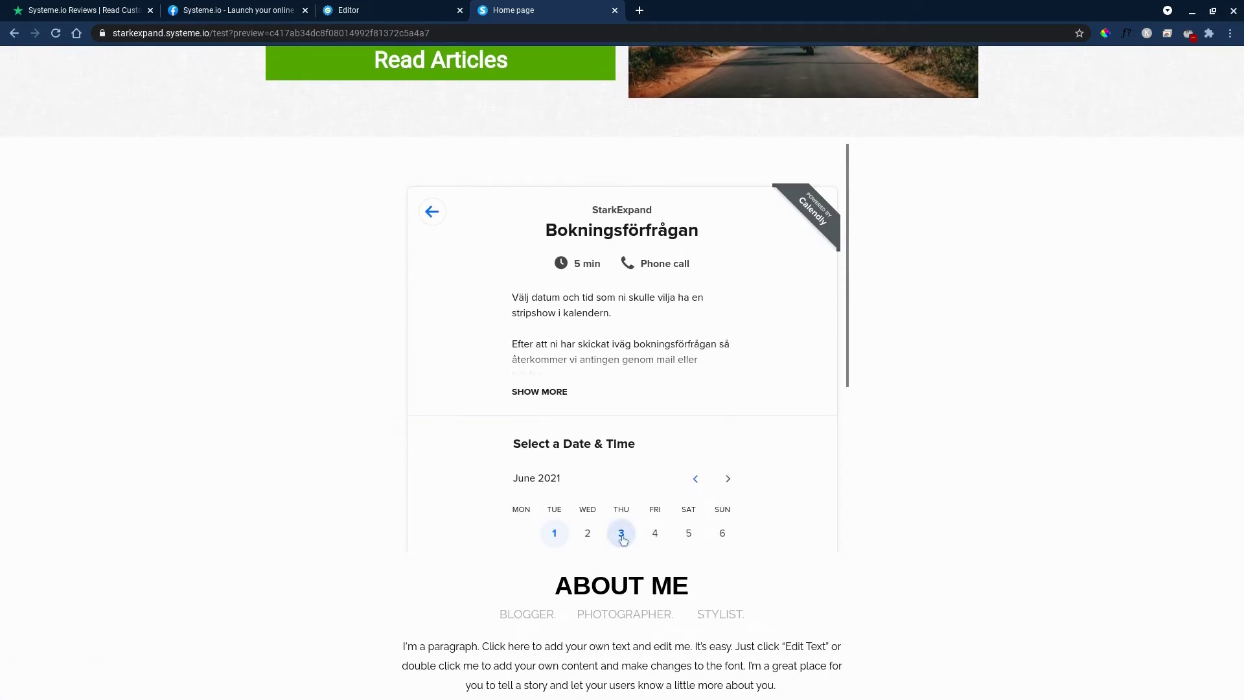
scroll(409, 360, down, 3)
scroll(315, 432, up, 2)
scroll(620, 475, up, 2)
scroll(569, 476, down, 2)
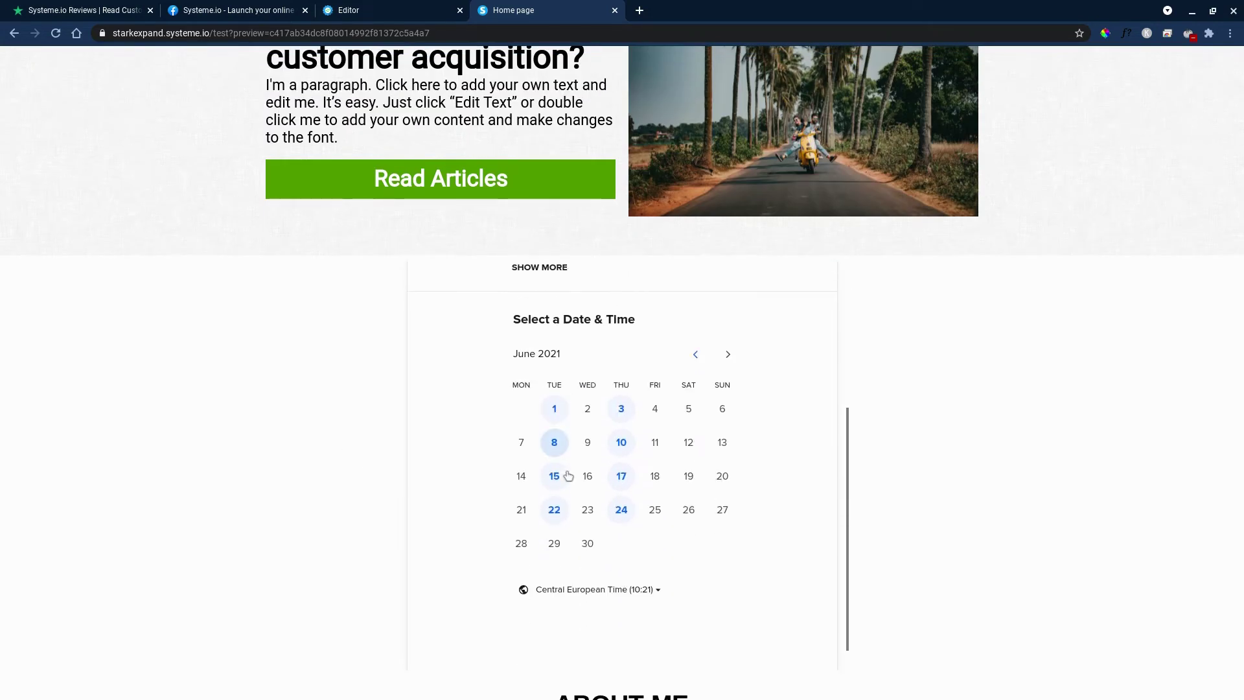
scroll(632, 481, up, 1)
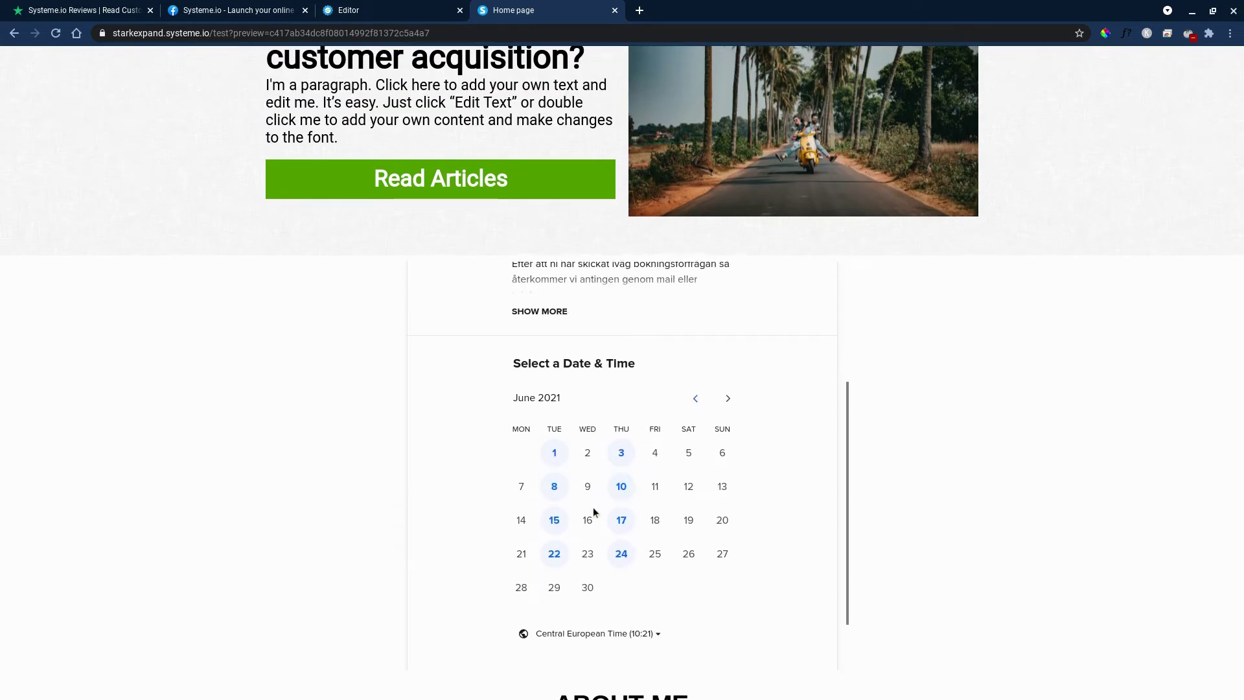
scroll(593, 506, down, 1)
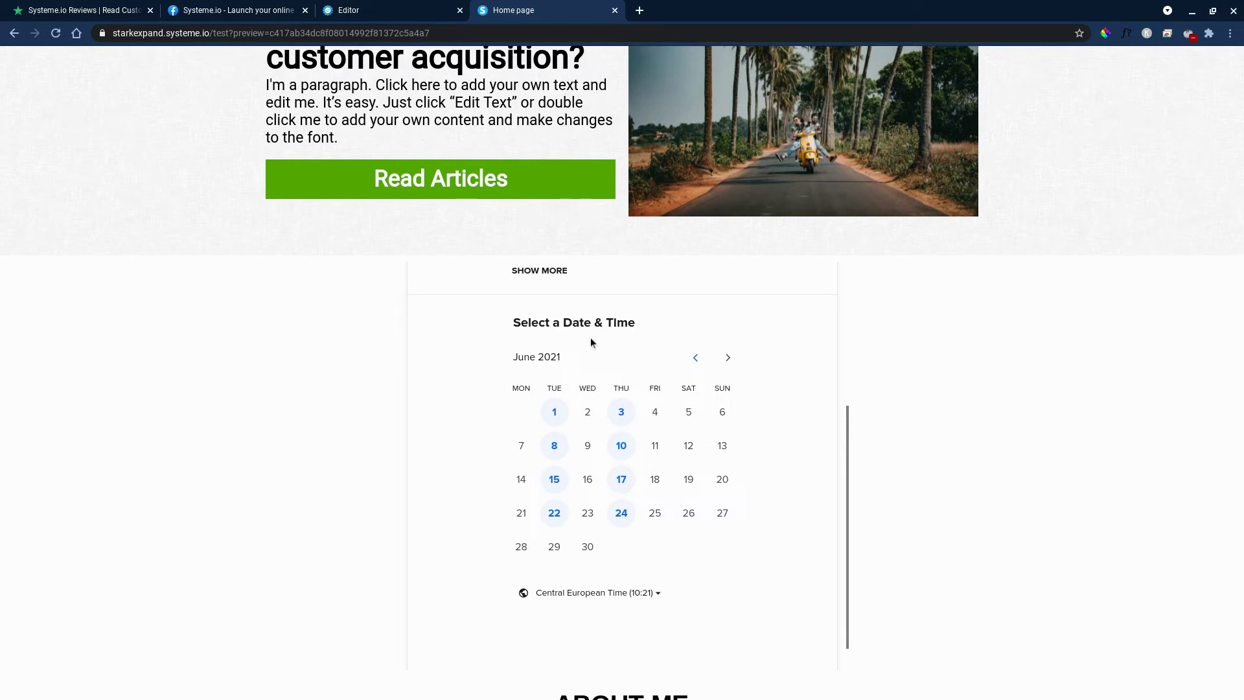
scroll(334, 453, down, 3)
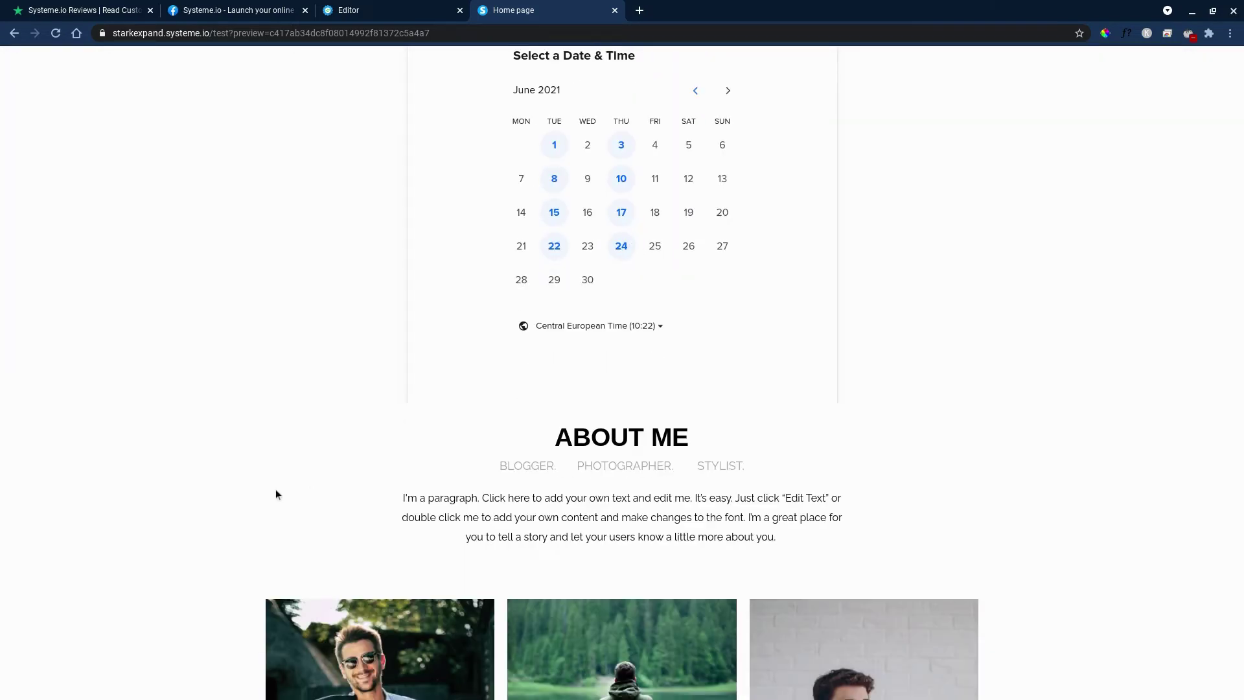
scroll(275, 493, down, 2)
scroll(213, 485, down, 3)
scroll(214, 485, down, 4)
scroll(216, 485, down, 2)
scroll(217, 487, down, 3)
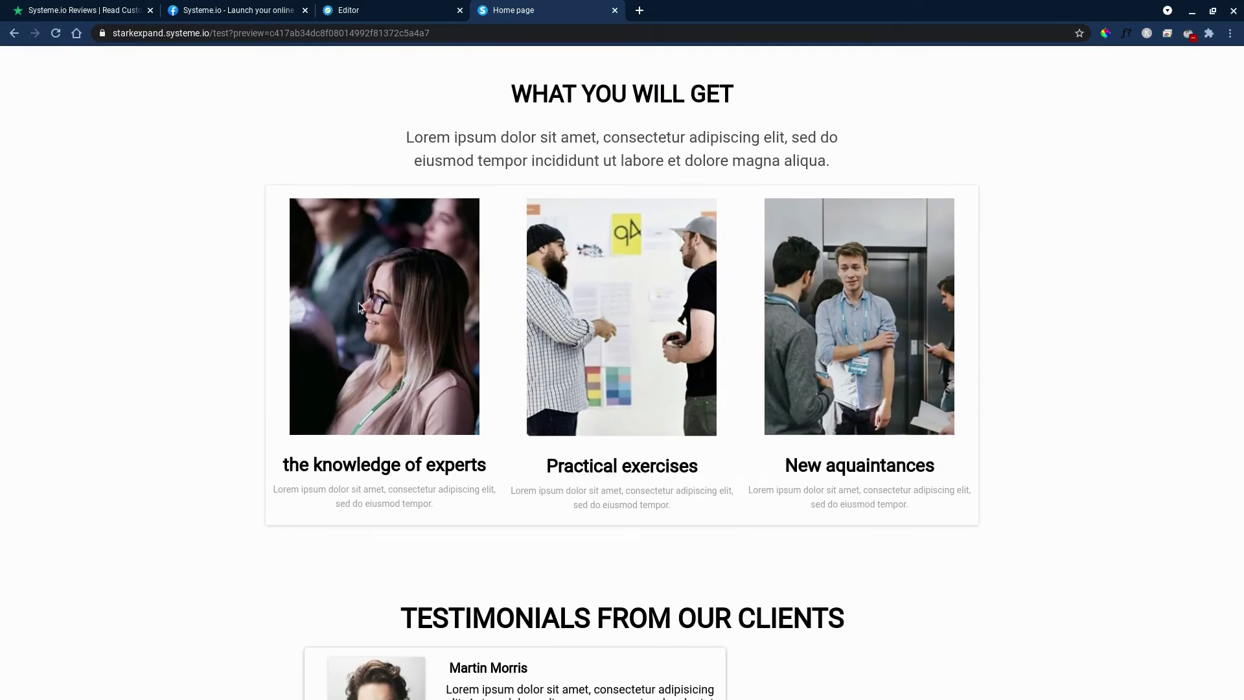
scroll(358, 308, down, 4)
scroll(260, 311, down, 3)
scroll(441, 428, down, 3)
scroll(269, 429, down, 3)
scroll(244, 435, down, 3)
scroll(252, 436, up, 5)
scroll(326, 380, up, 6)
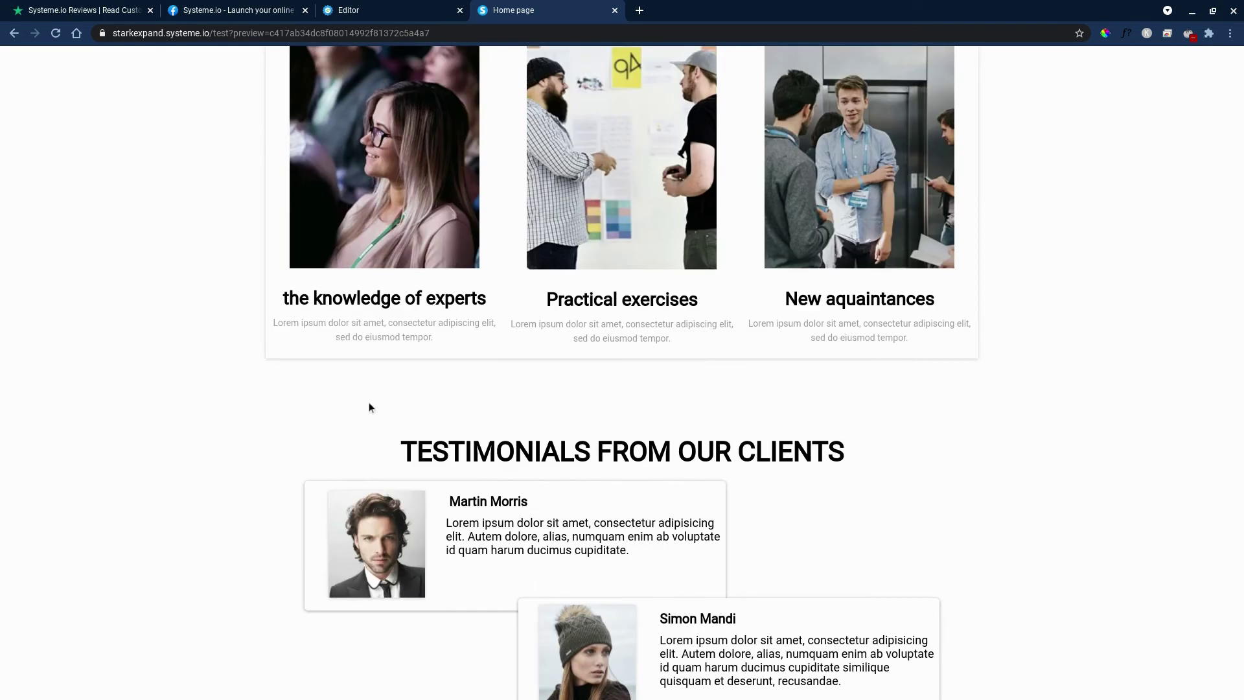
mouse_move(545, 6)
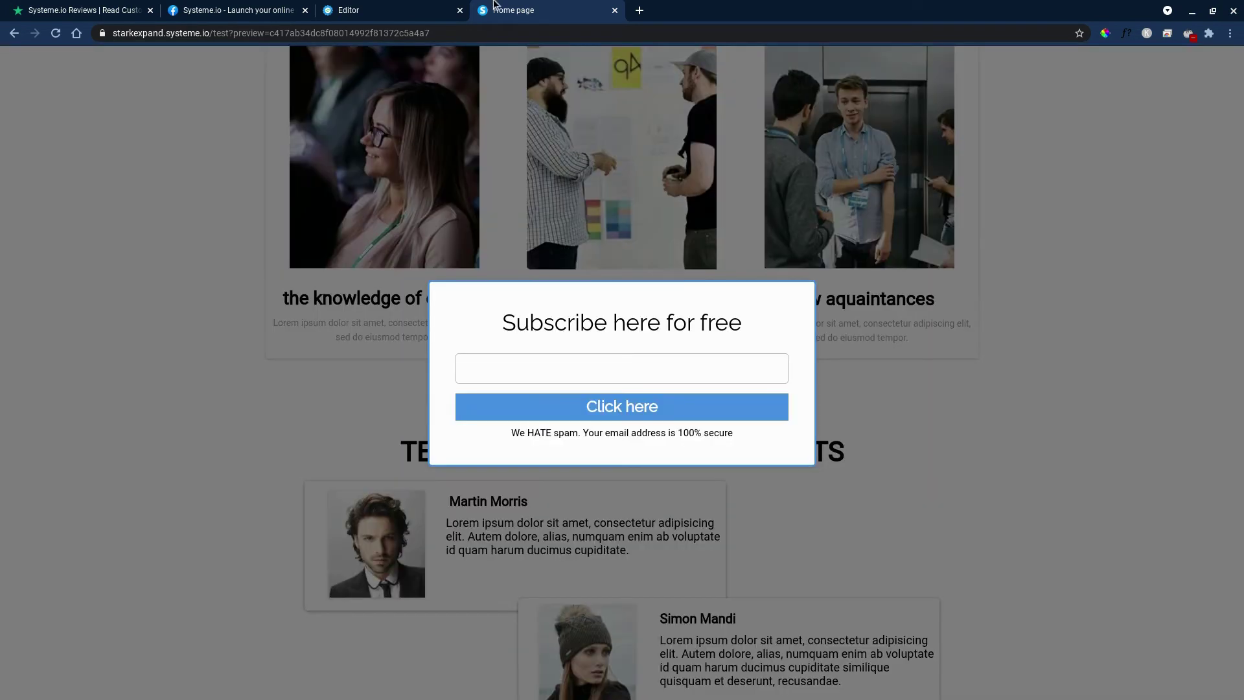
middle_click(546, 5)
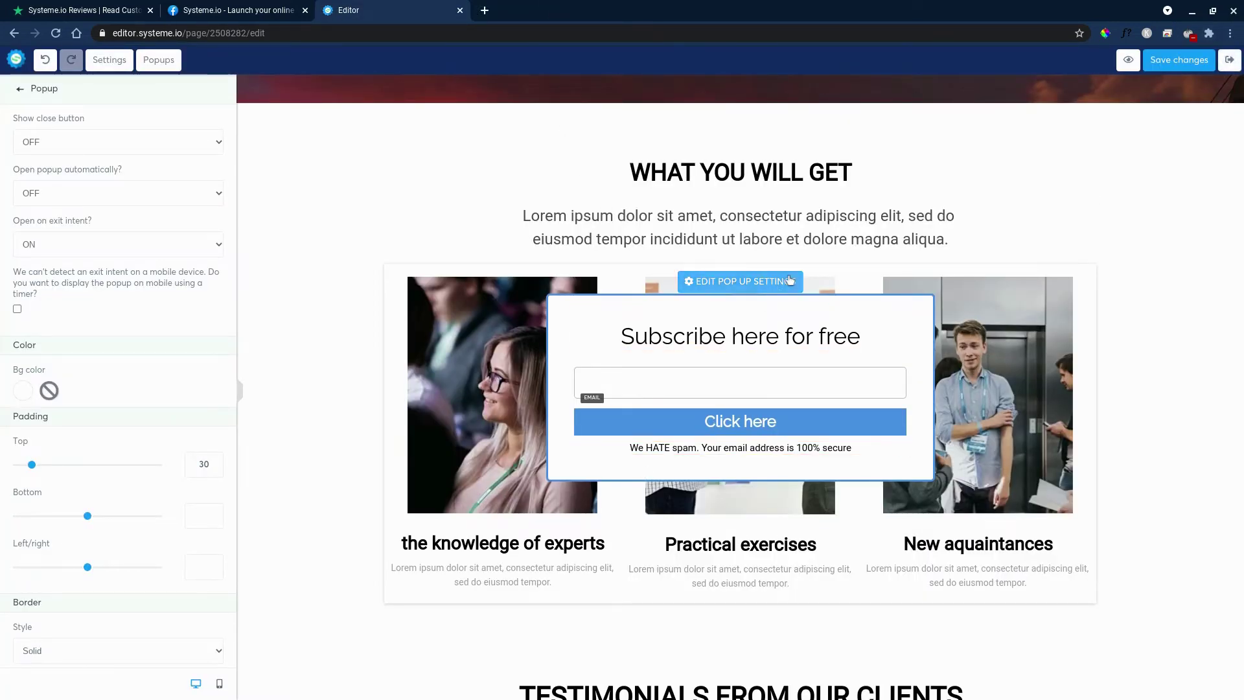
Step: Show the page's popup list, then click the canvas to leave popup mode
click(552, 213)
click(720, 280)
click(158, 60)
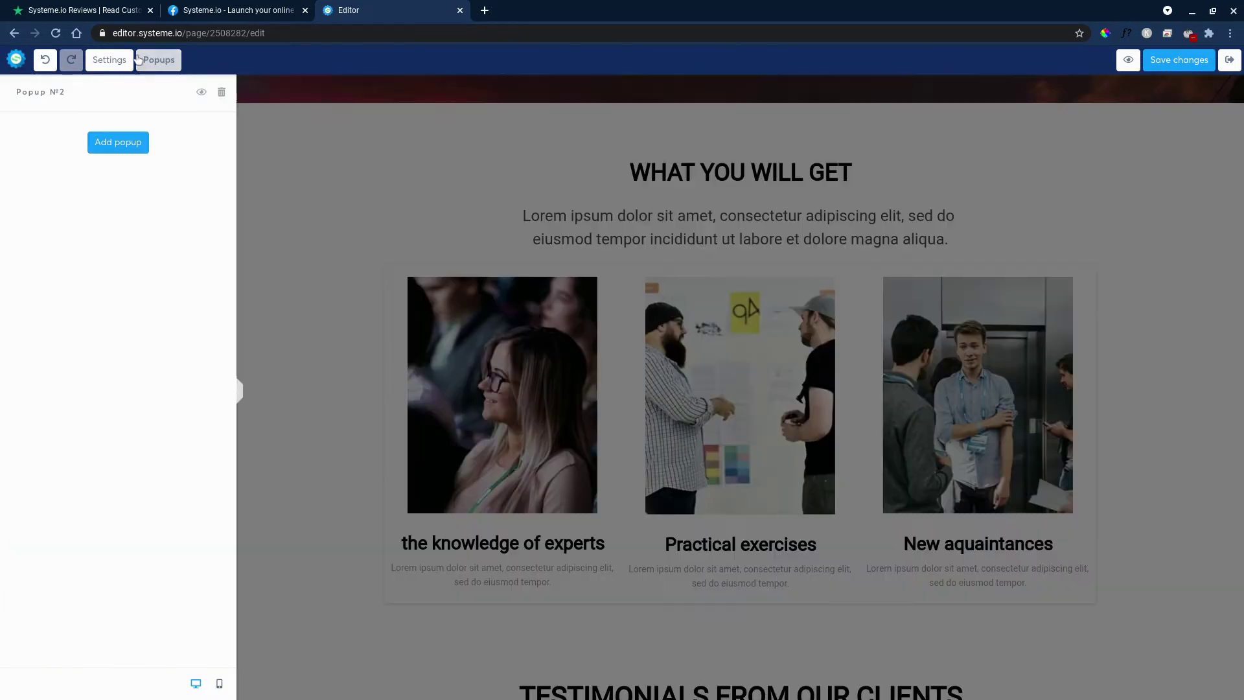
click(284, 203)
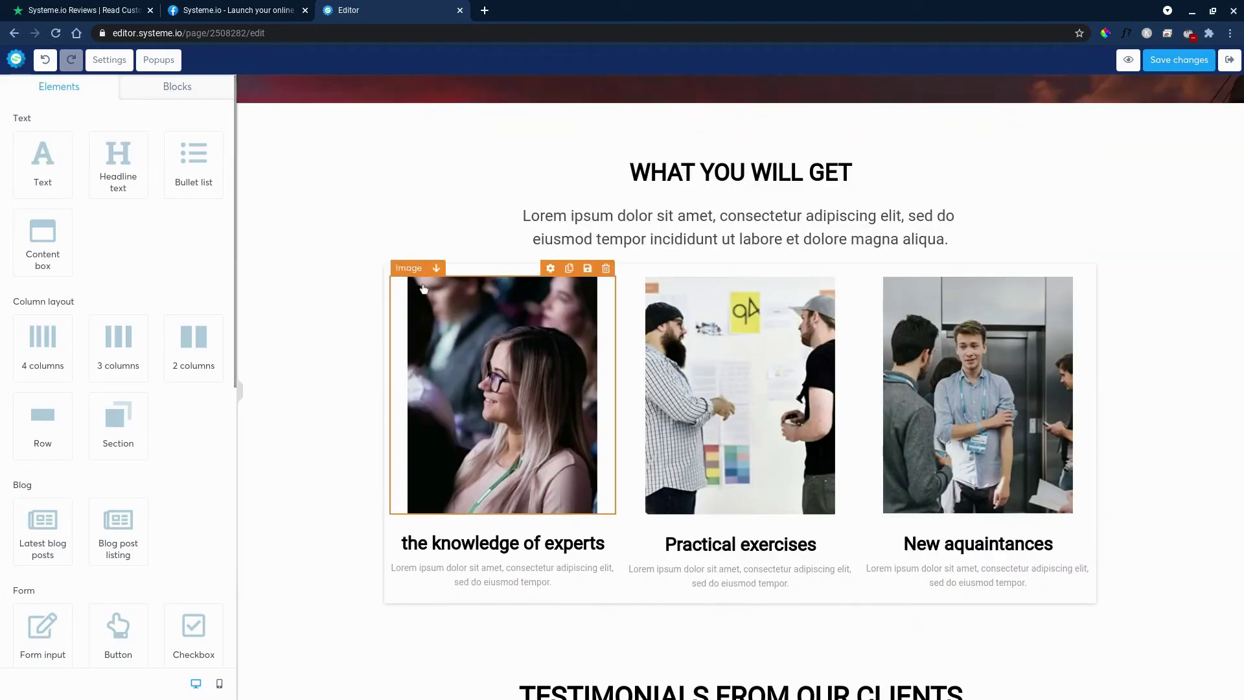
scroll(485, 362, down, 10)
scroll(486, 362, up, 3)
scroll(485, 363, up, 4)
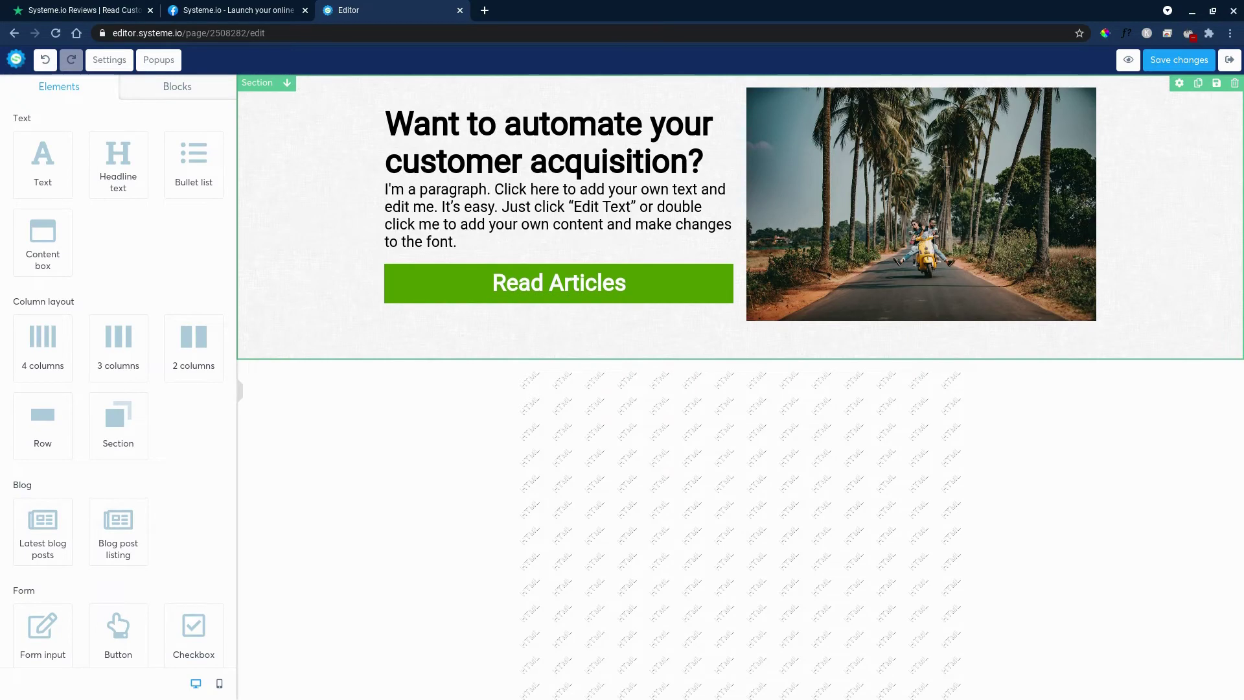
Step: Exit the page editor back to the test blog's pages list
click(1229, 59)
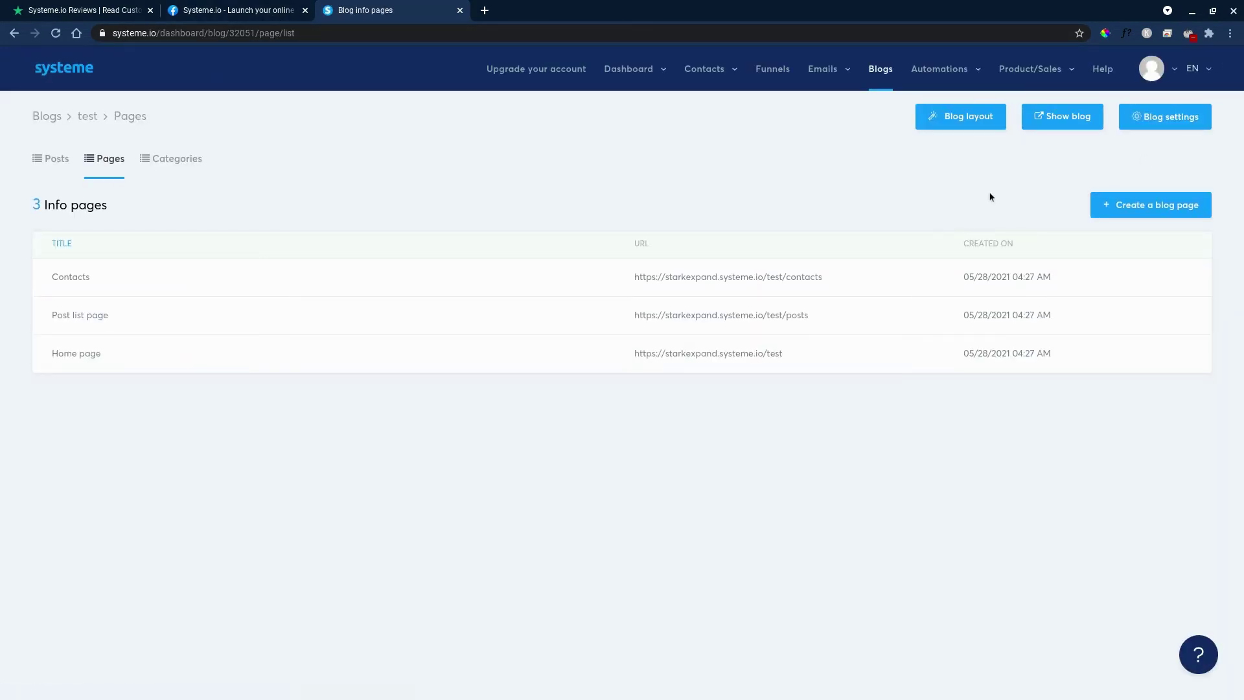
mouse_move(1030, 69)
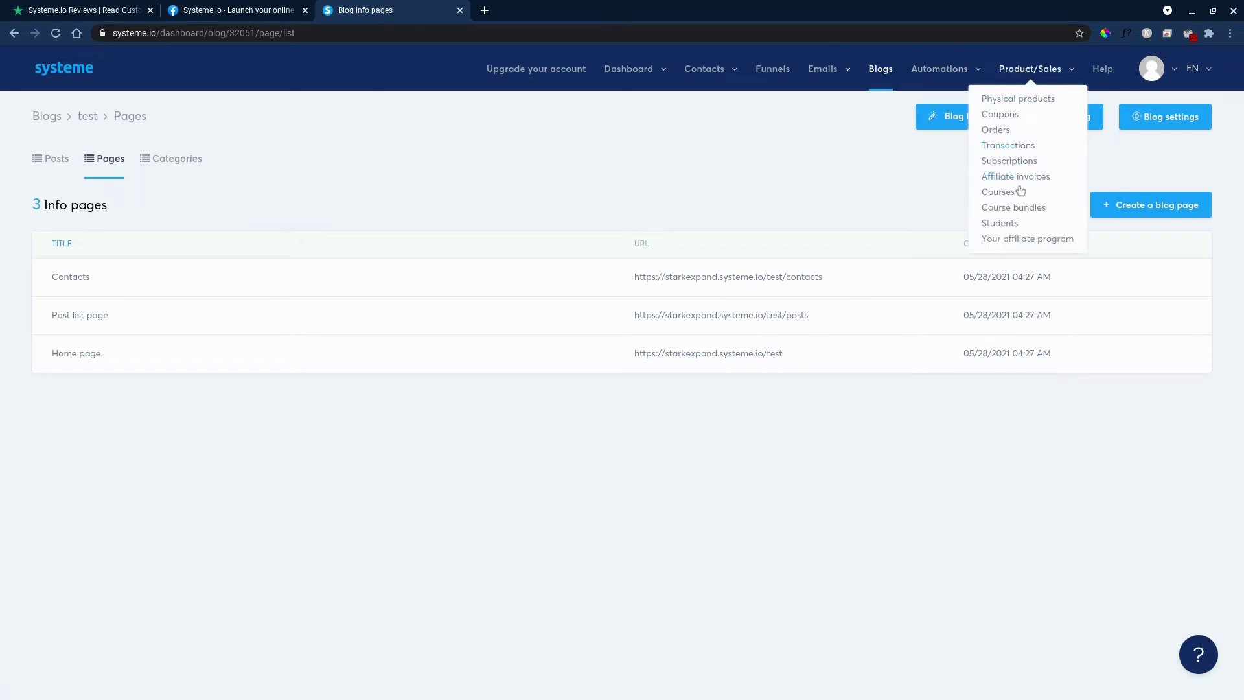
Step: Preview Lecture 1 of my awesome course as a student, then return to its curriculum
click(1018, 191)
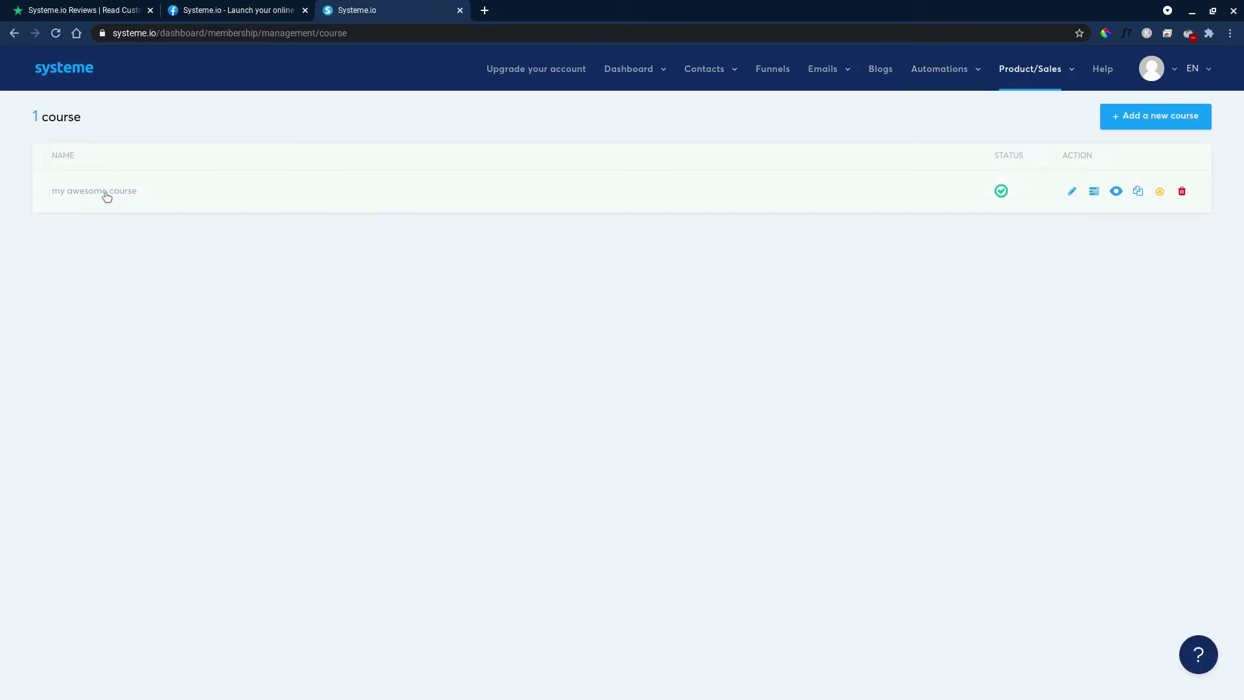
click(107, 193)
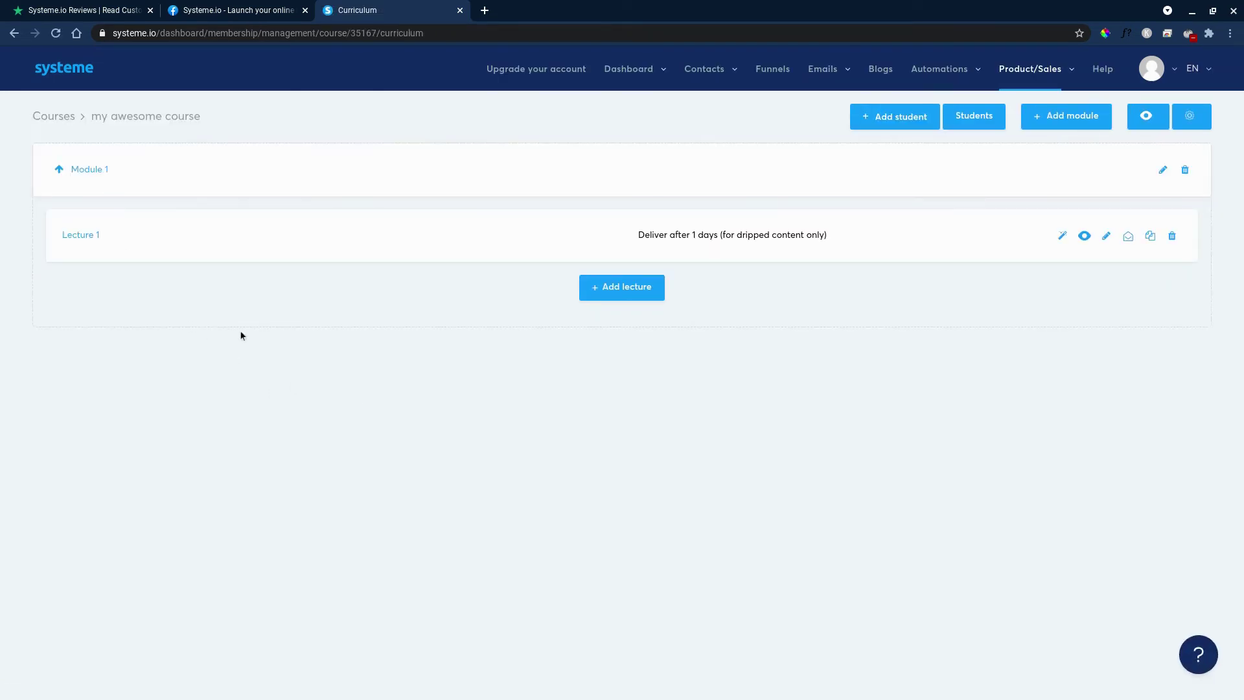
click(1146, 115)
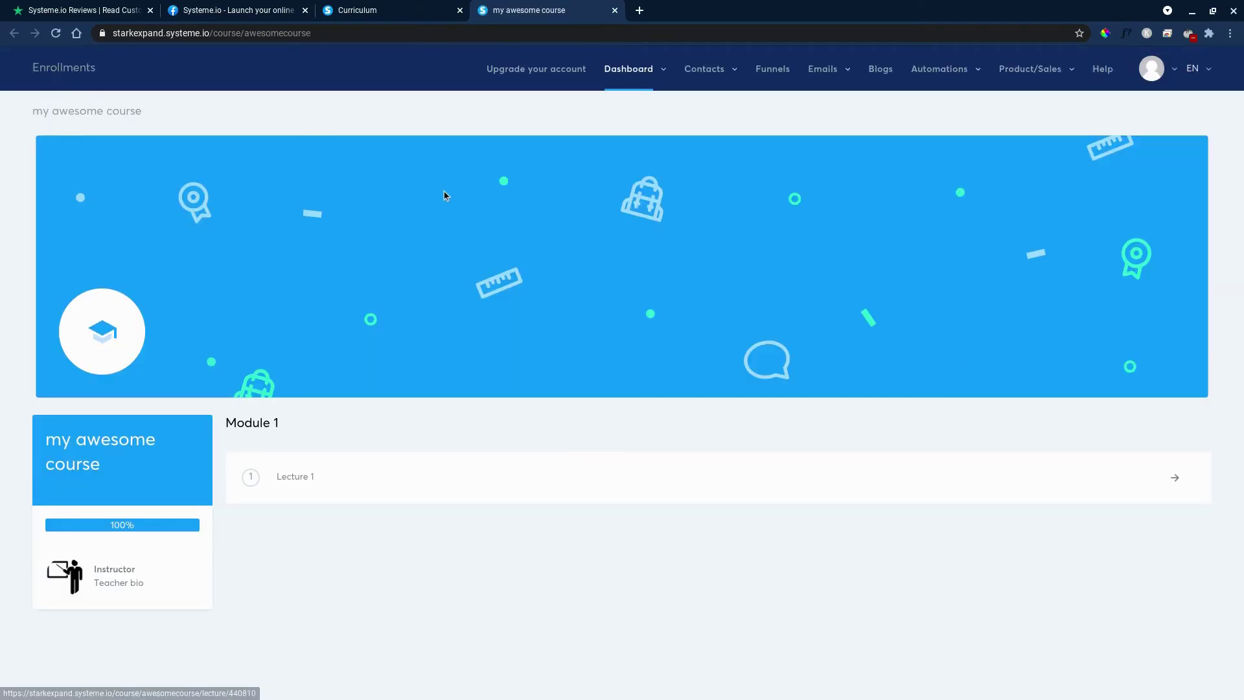
click(294, 478)
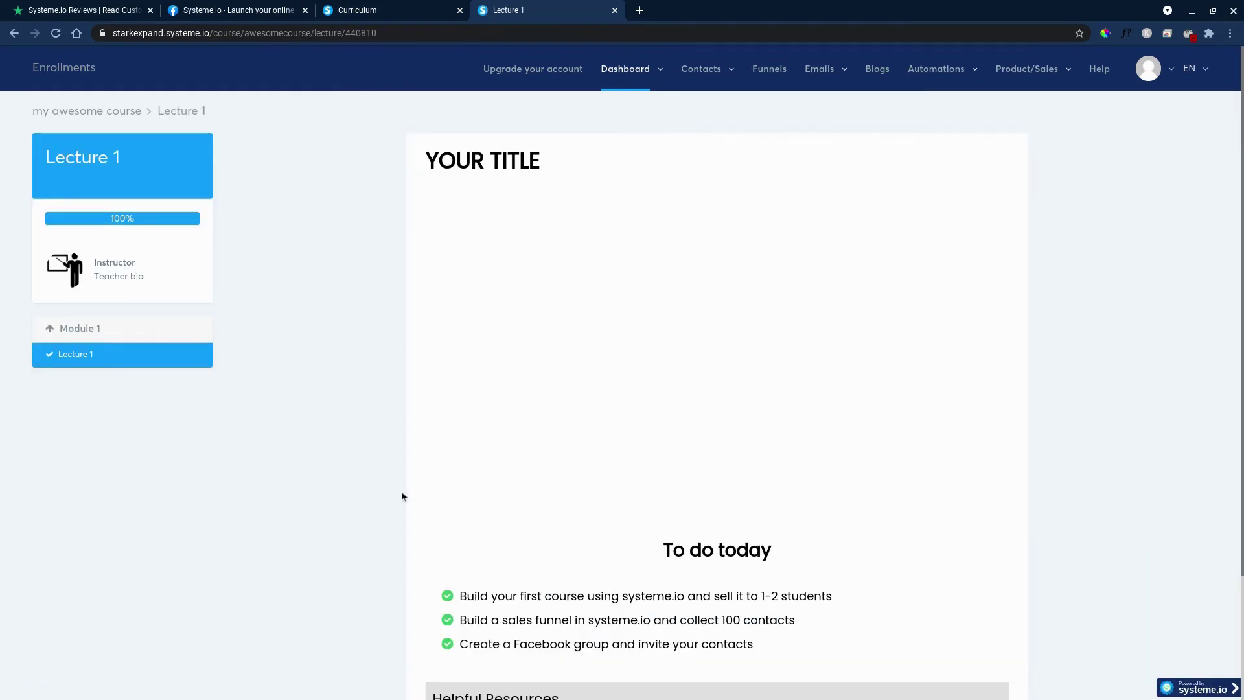
click(614, 11)
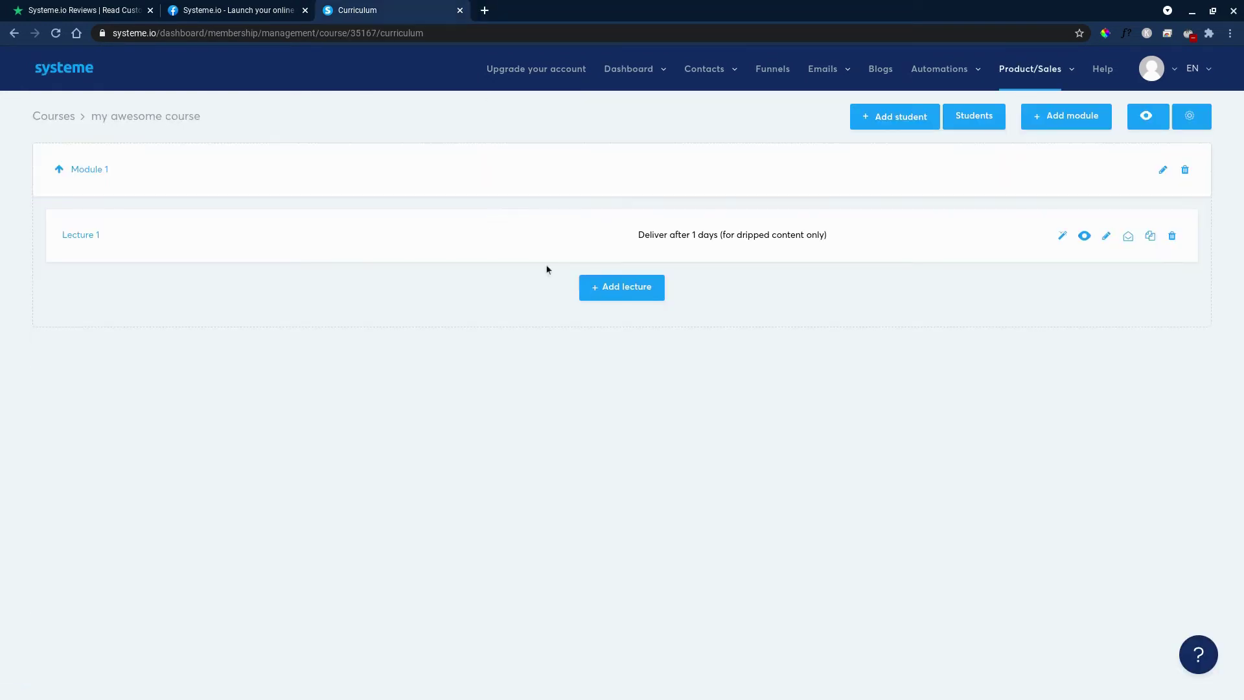
click(78, 238)
Step: Go to the main dashboard showing new leads and sales for the last 30 days
click(628, 106)
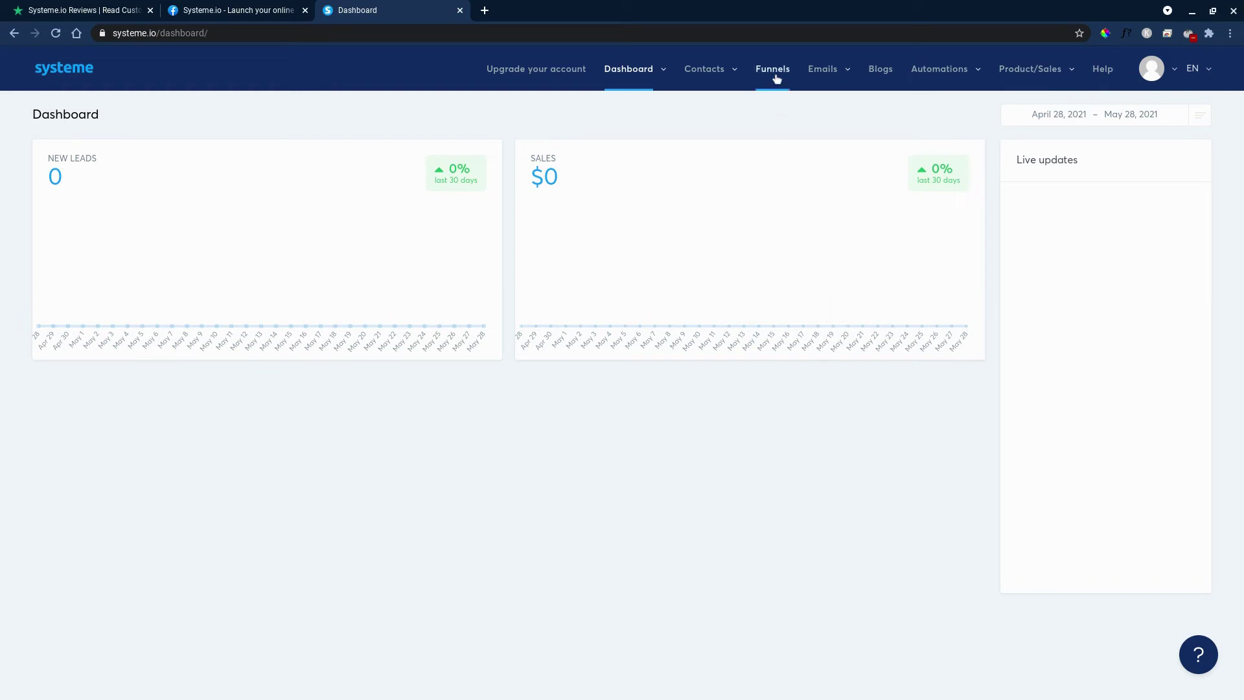
Step: View the Systeme.io Facebook group's discussion feed and come back to the dashboard tab
click(219, 12)
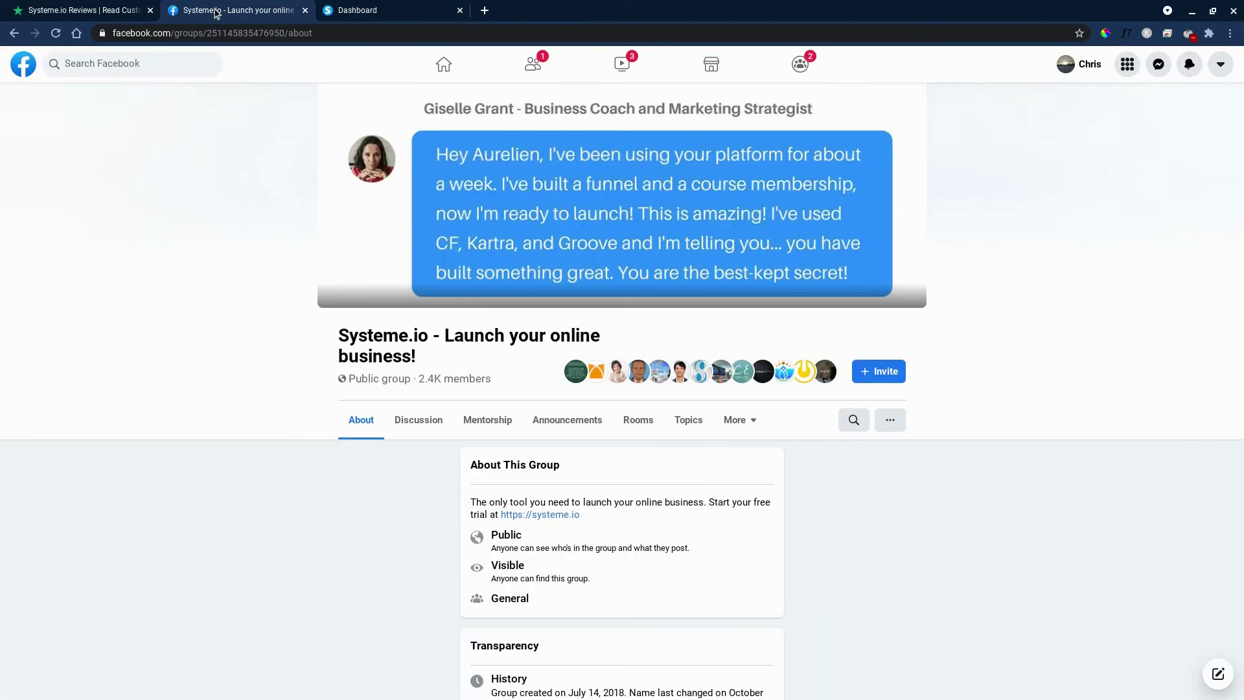
scroll(383, 574, down, 4)
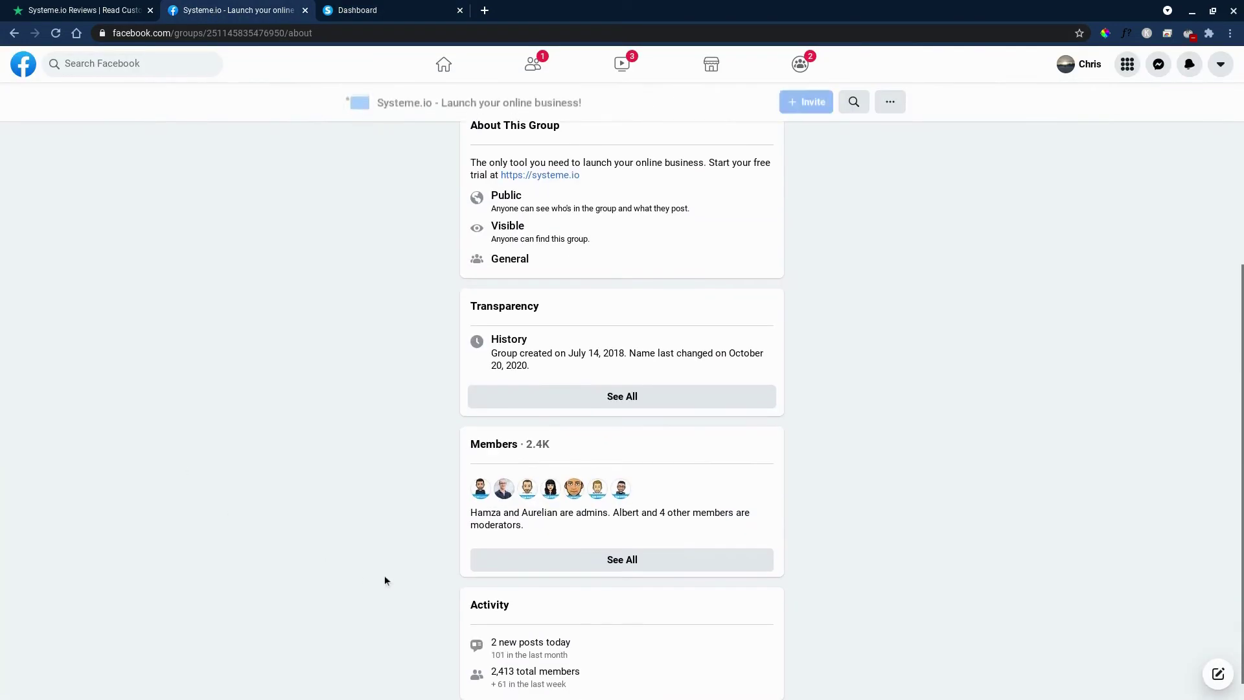
scroll(384, 574, up, 5)
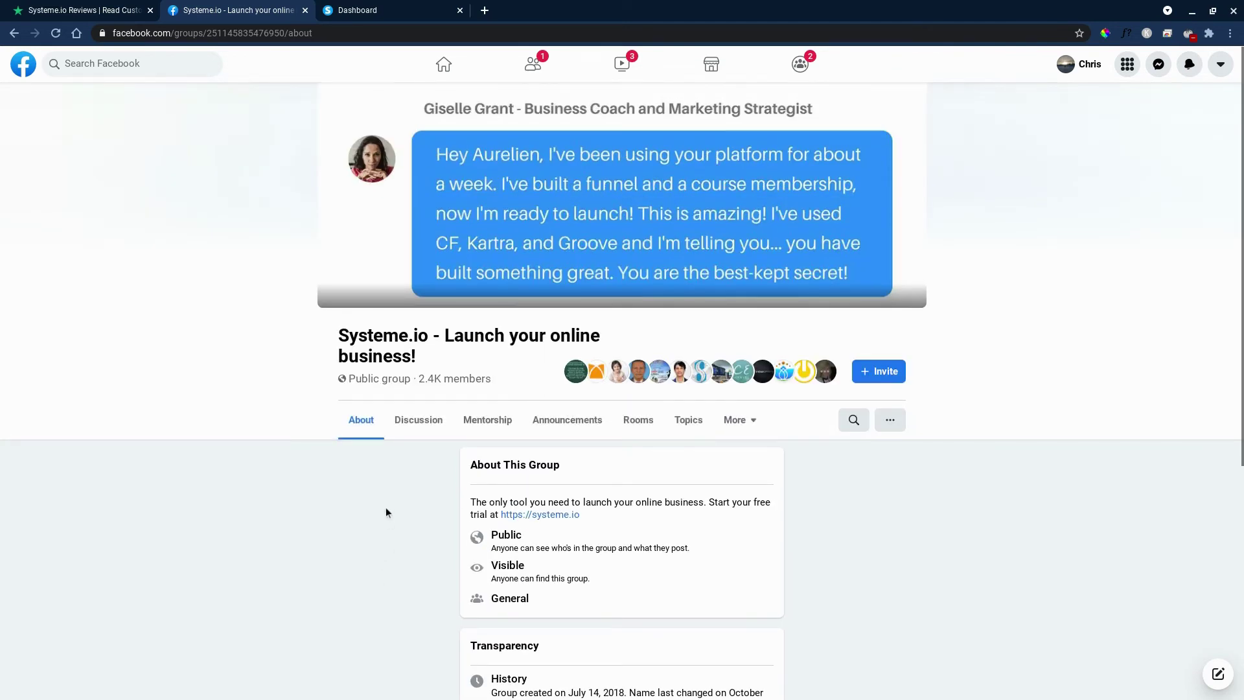
click(419, 424)
scroll(244, 485, down, 2)
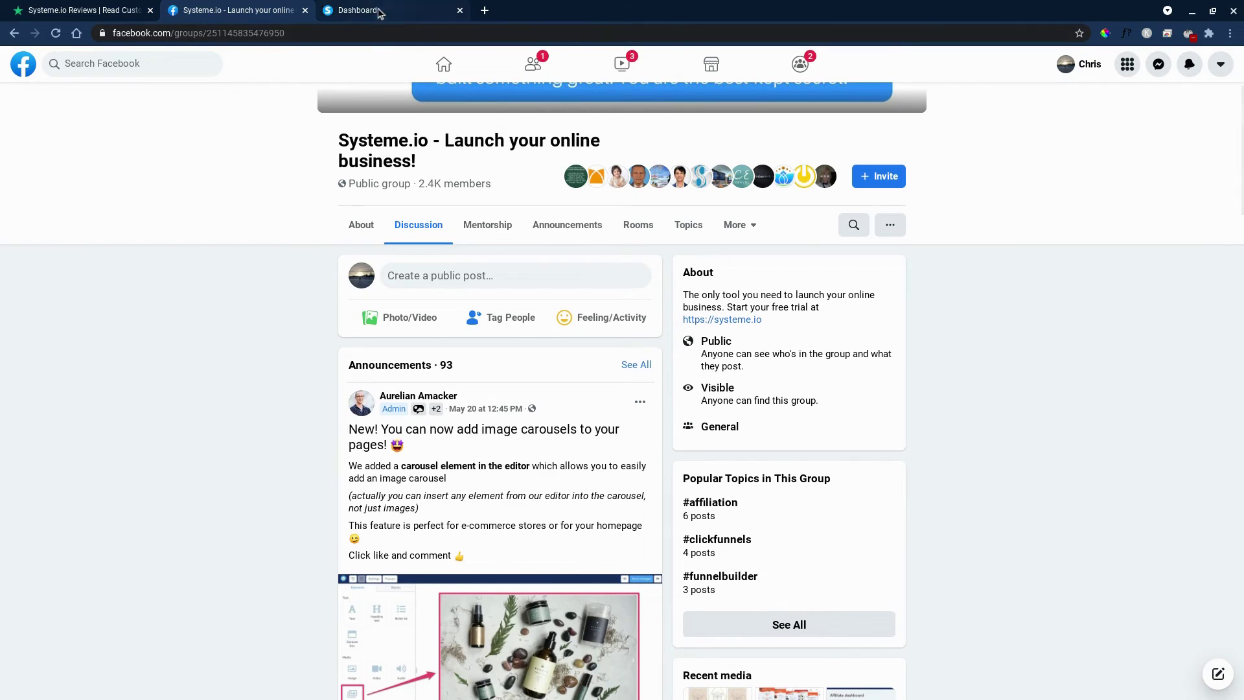
click(378, 11)
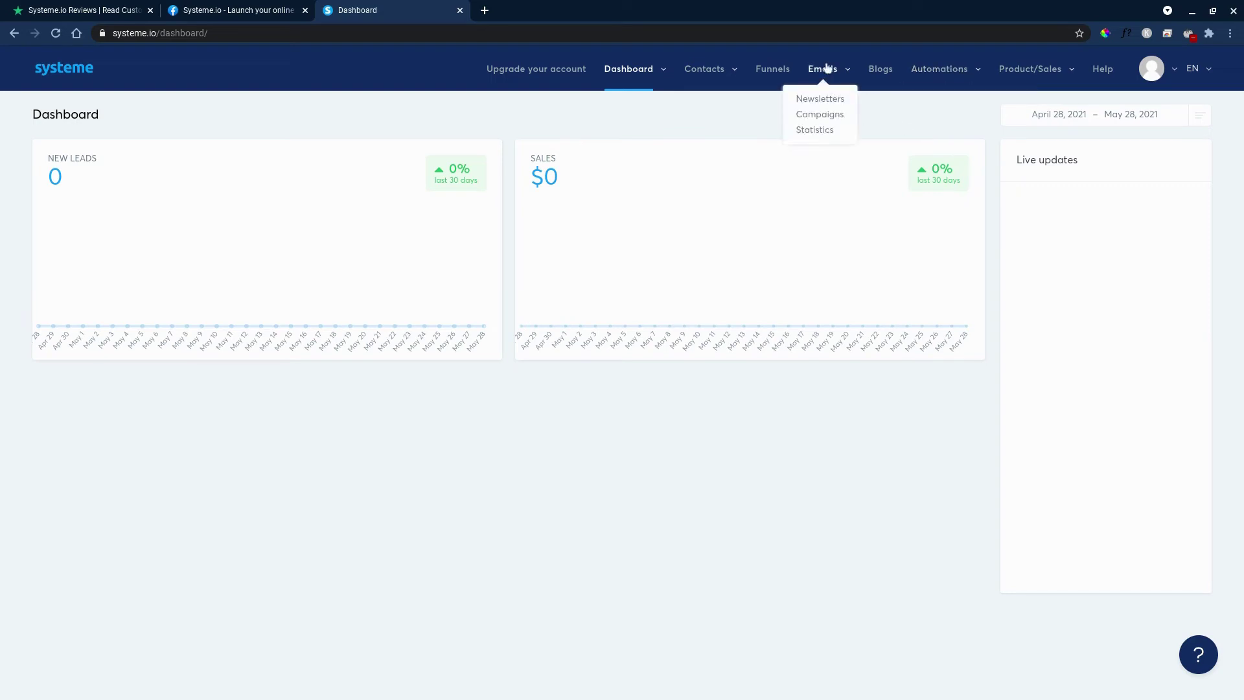
mouse_move(823, 70)
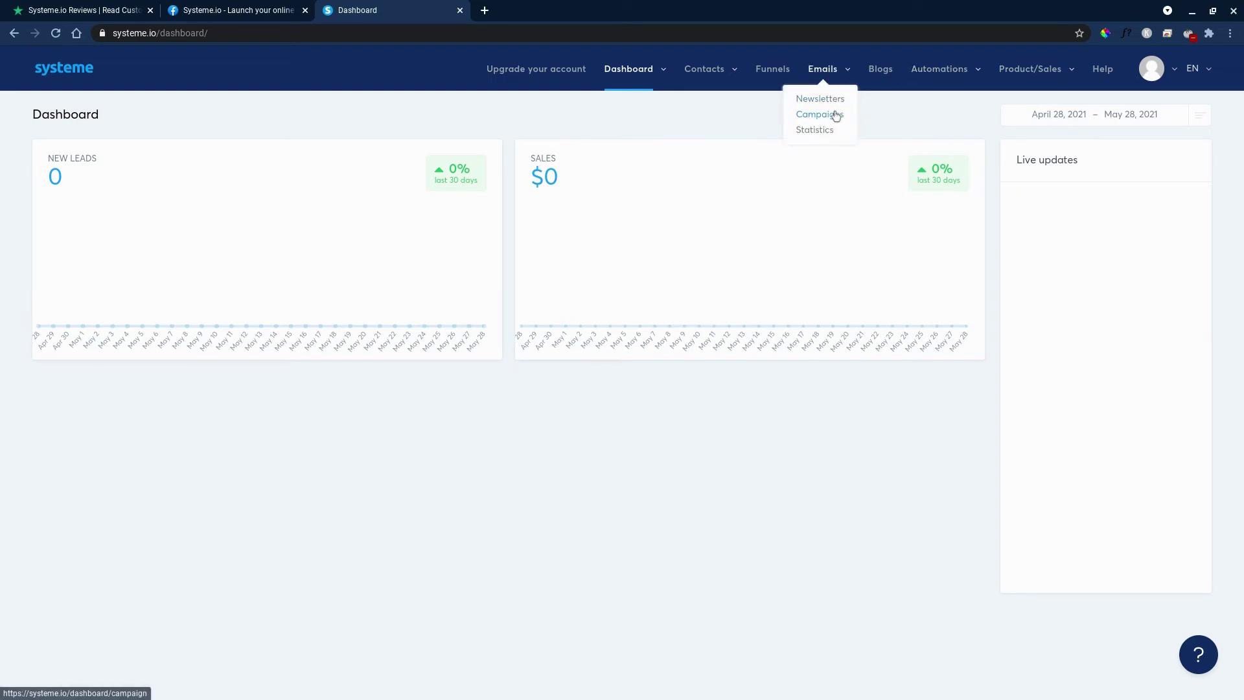
Step: View the test campaign's two emails from the email campaigns list
click(834, 116)
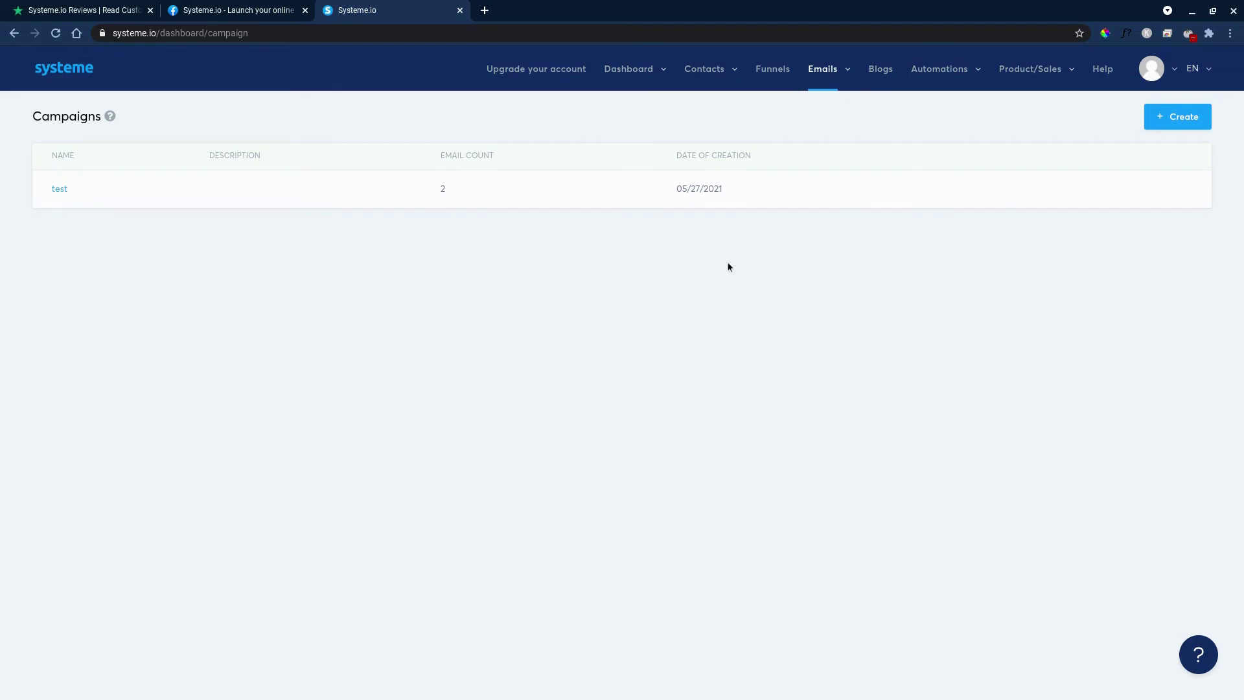
click(59, 188)
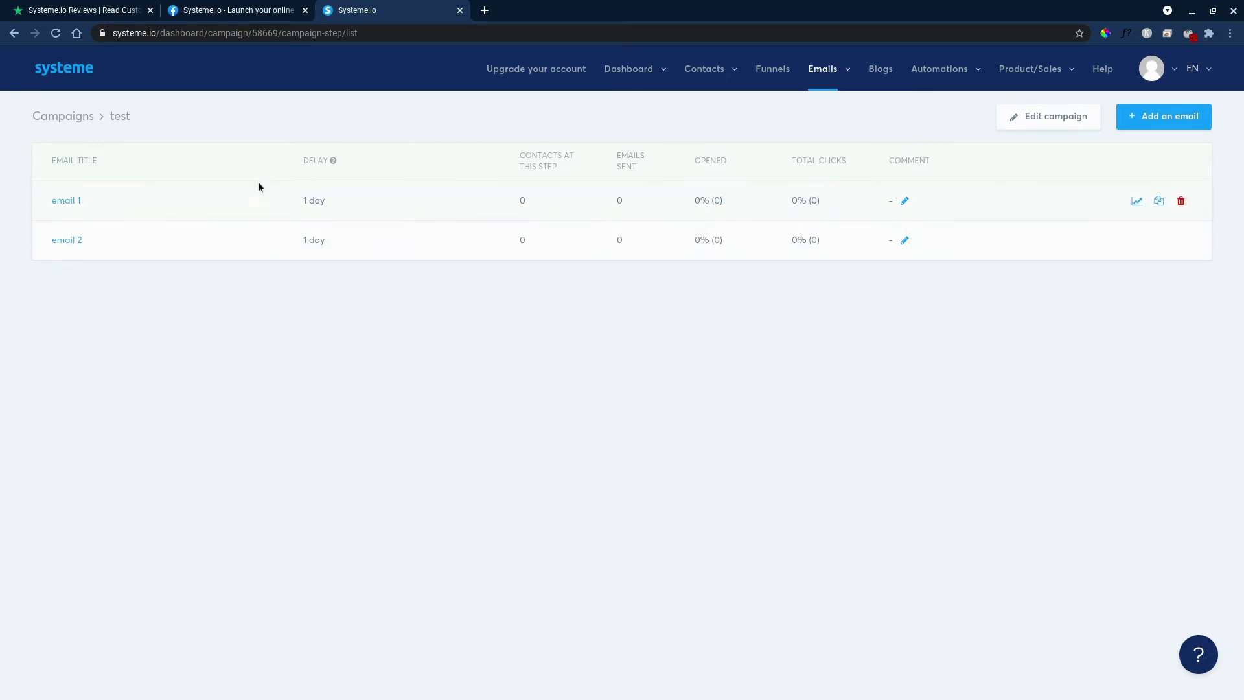
Step: Add an action step to the test workflow subscribing contacts to the test campaign
mouse_move(938, 70)
click(939, 117)
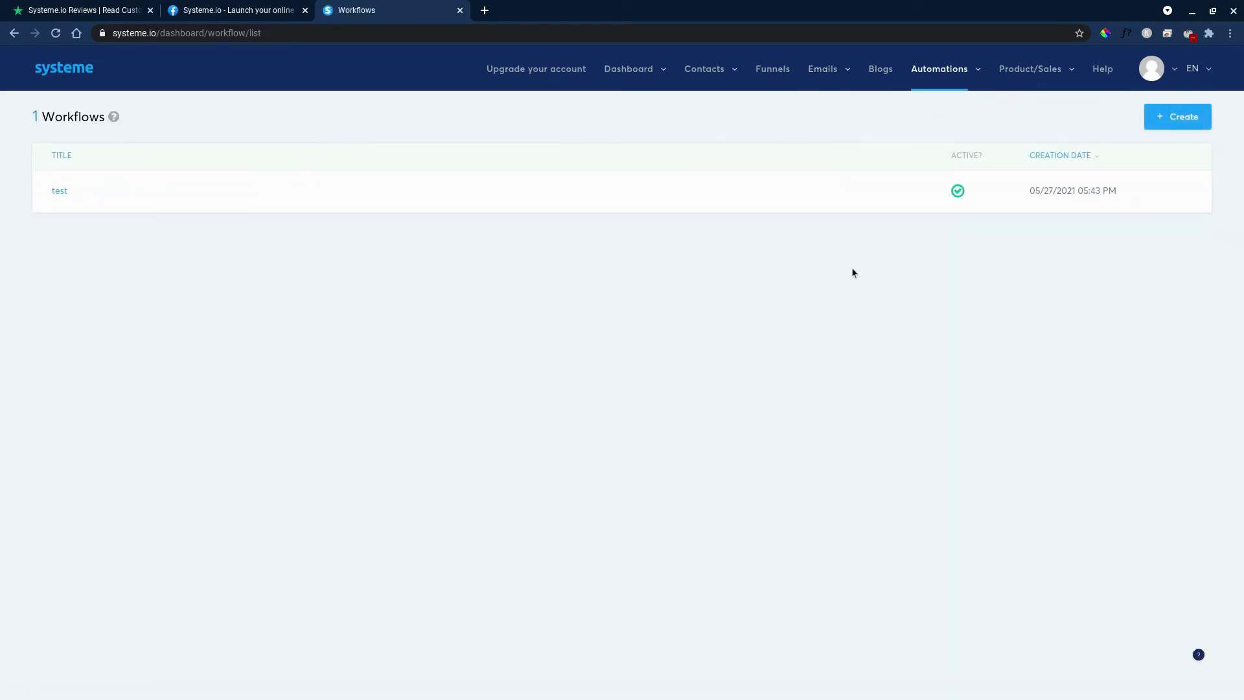
click(66, 194)
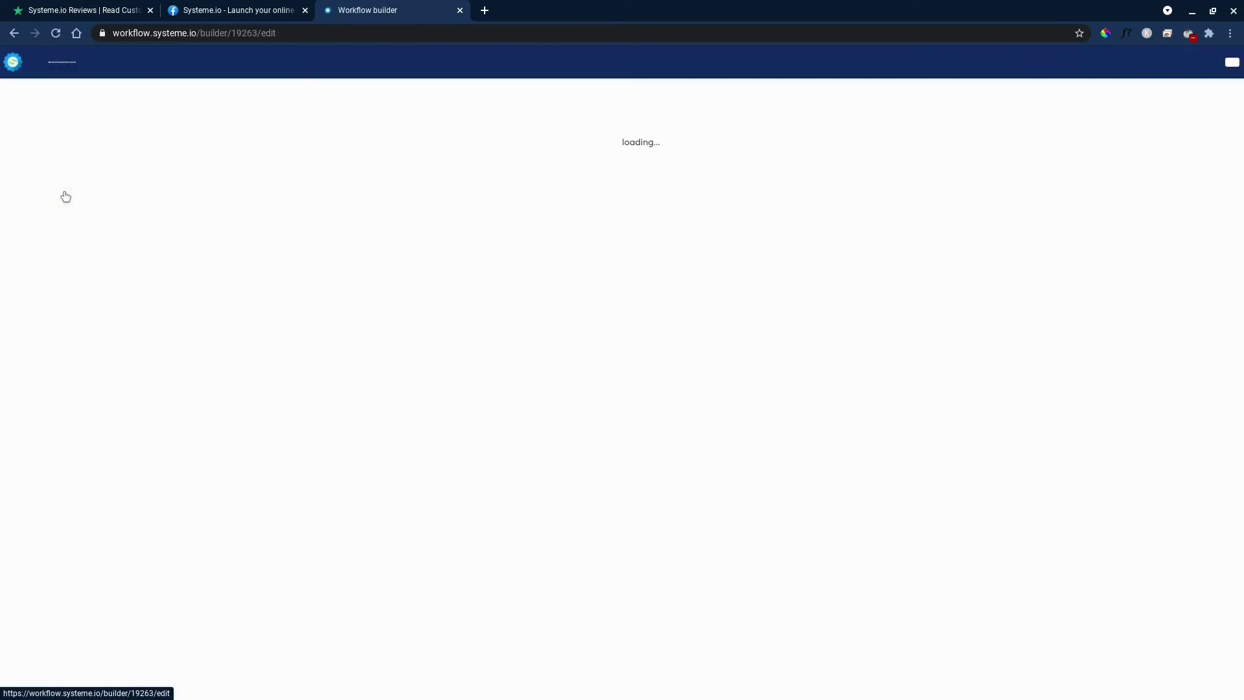
click(622, 344)
click(508, 351)
click(611, 352)
click(608, 499)
click(555, 383)
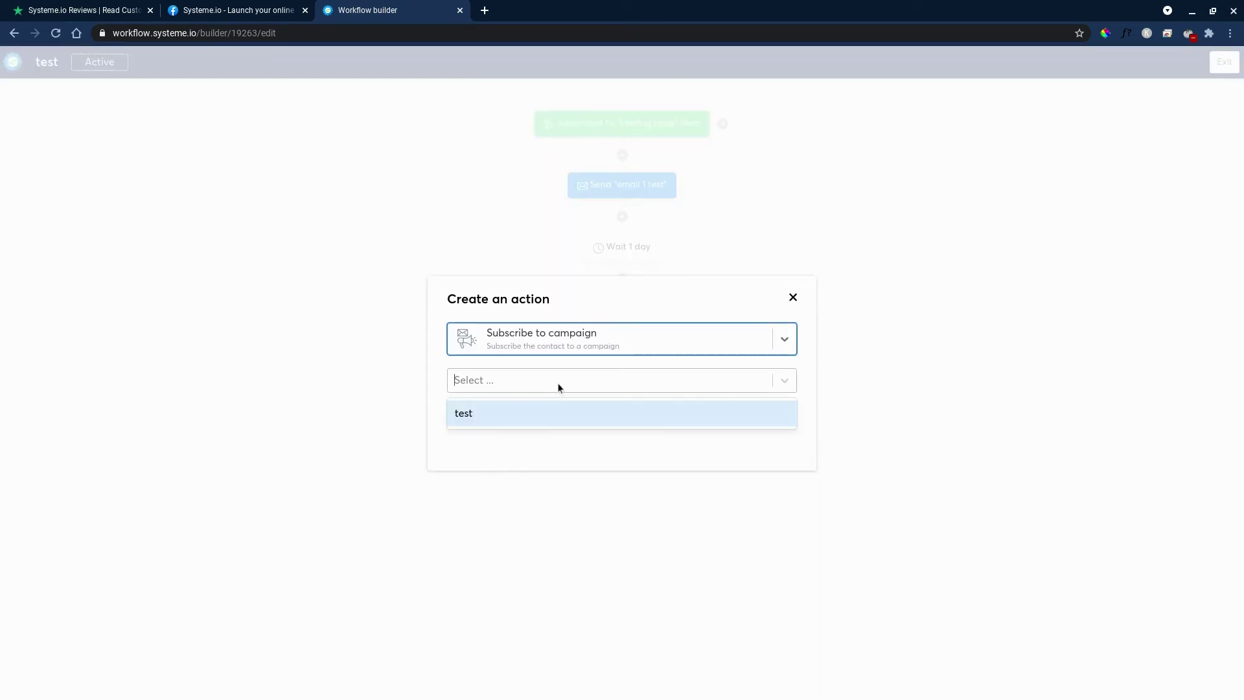
click(558, 420)
click(469, 416)
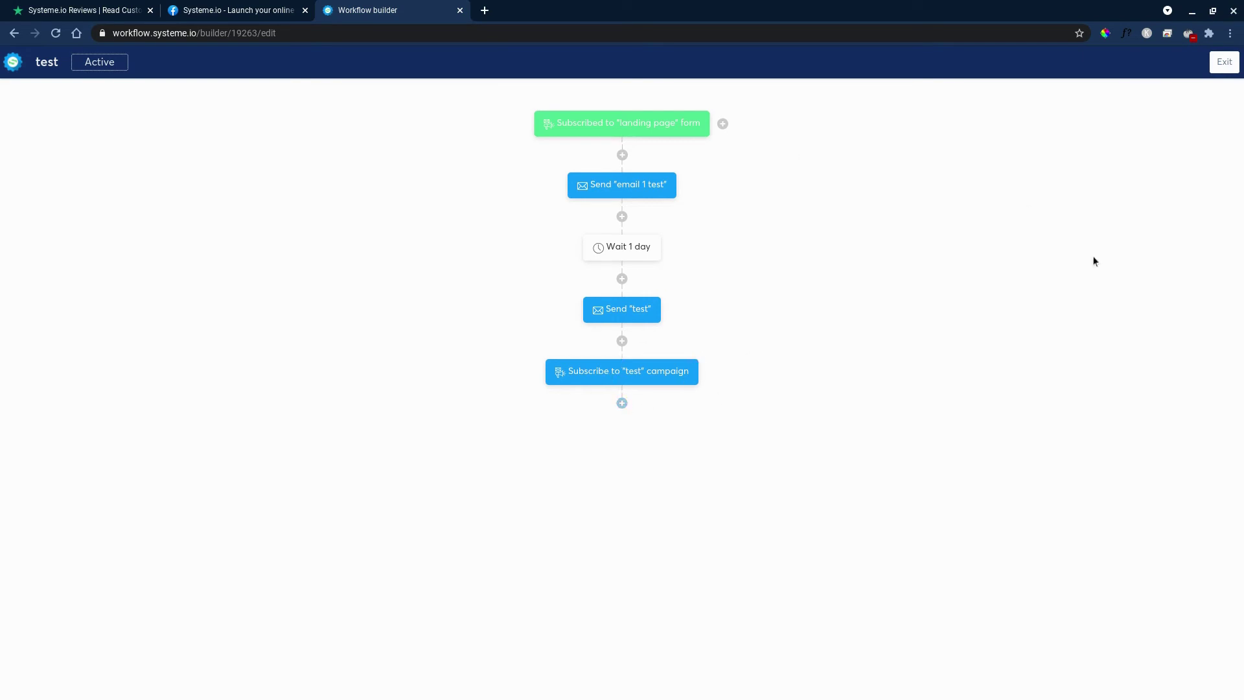
Step: Leave the builder, deactivate the test workflow, and briefly reopen its editor
click(1224, 62)
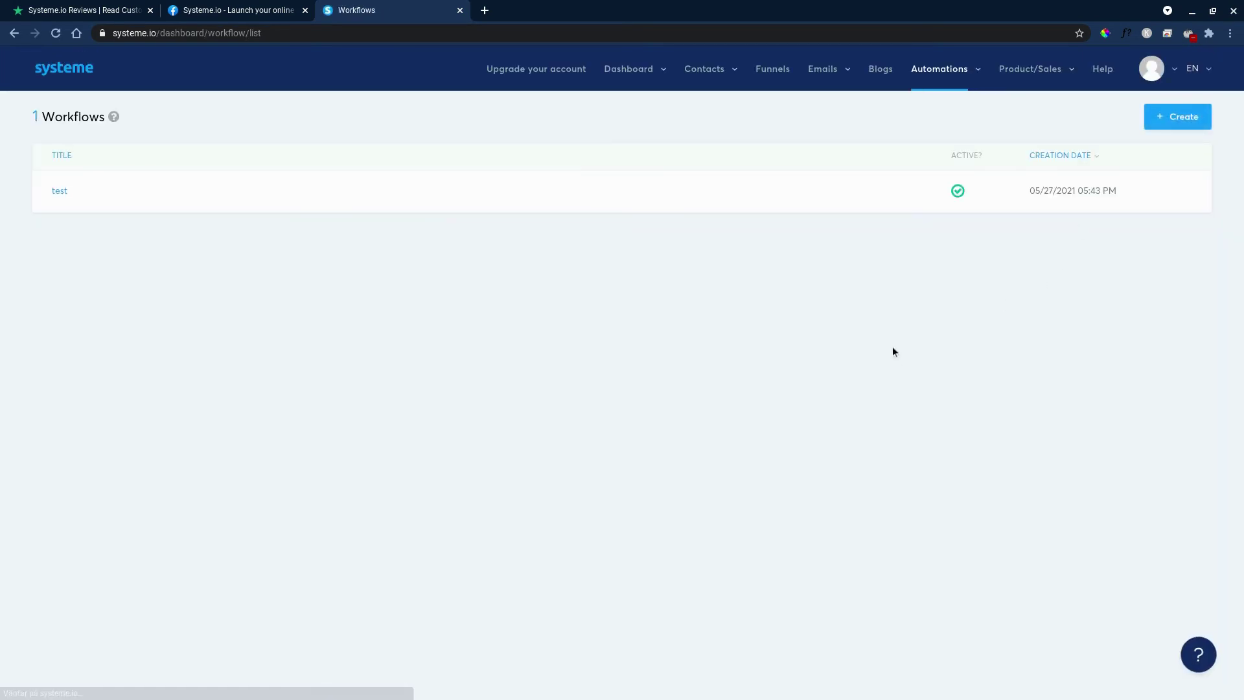
click(957, 191)
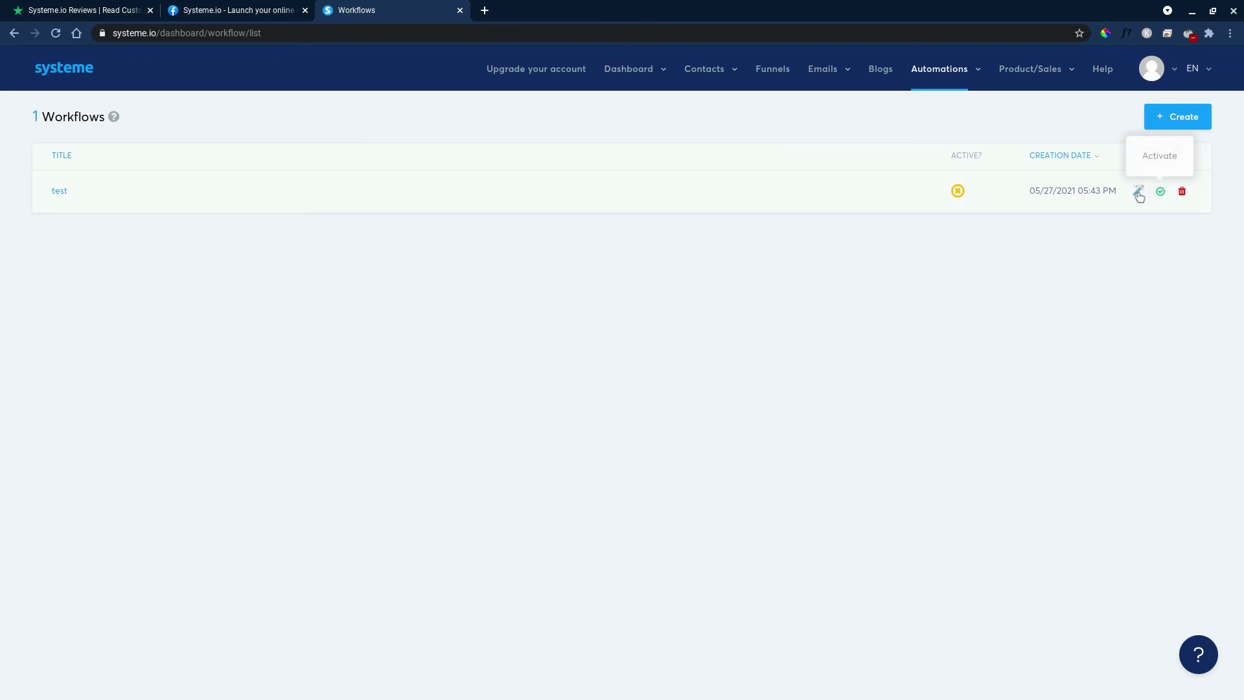
click(1137, 192)
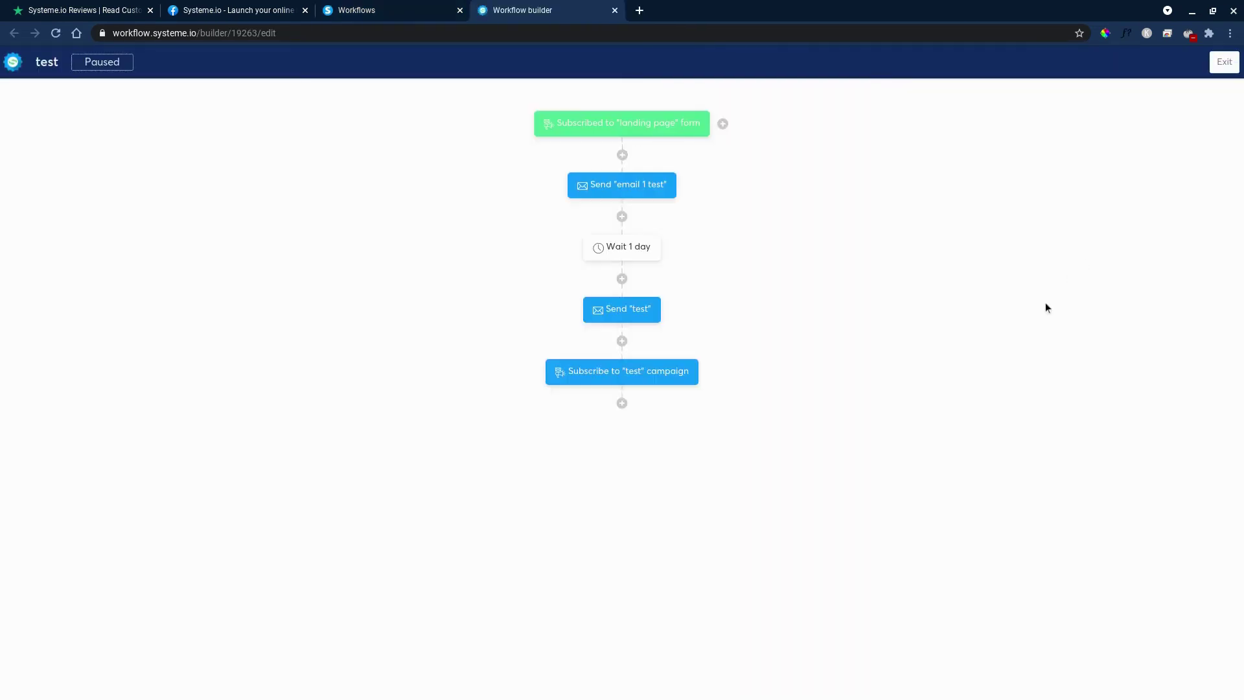
middle_click(523, 8)
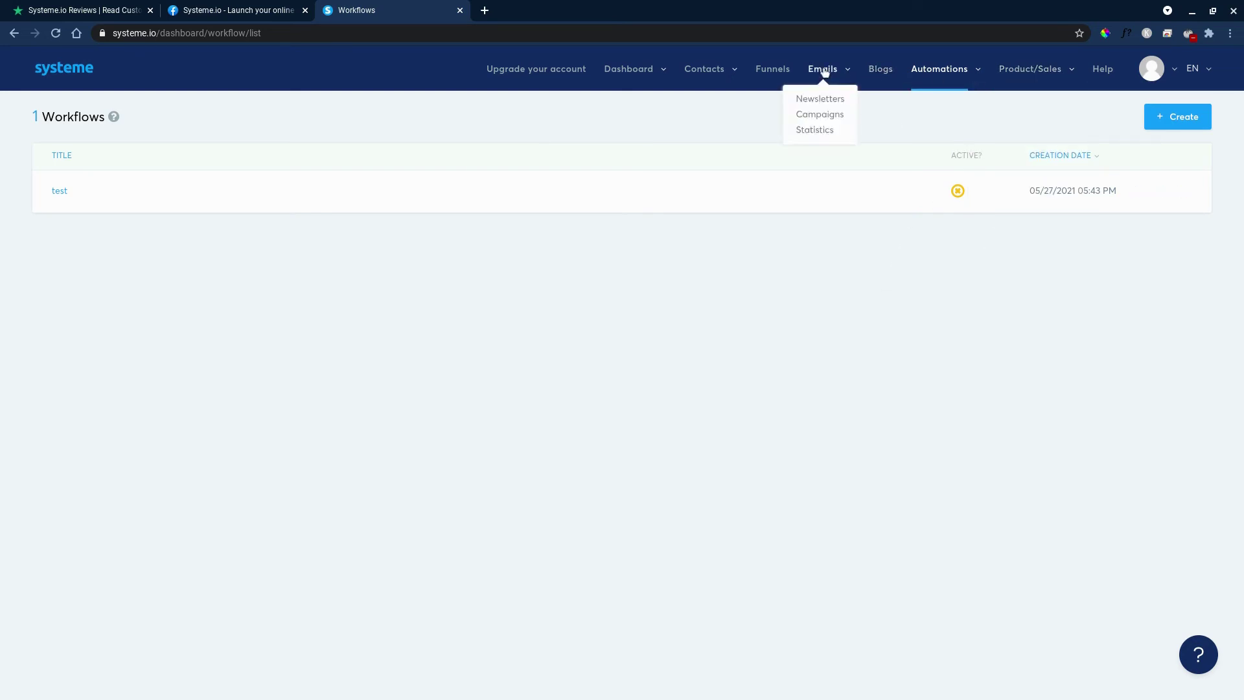
Step: View the subscription plans from the dashboard, highlighting the Webinar and Startup prices
mouse_move(629, 69)
click(624, 100)
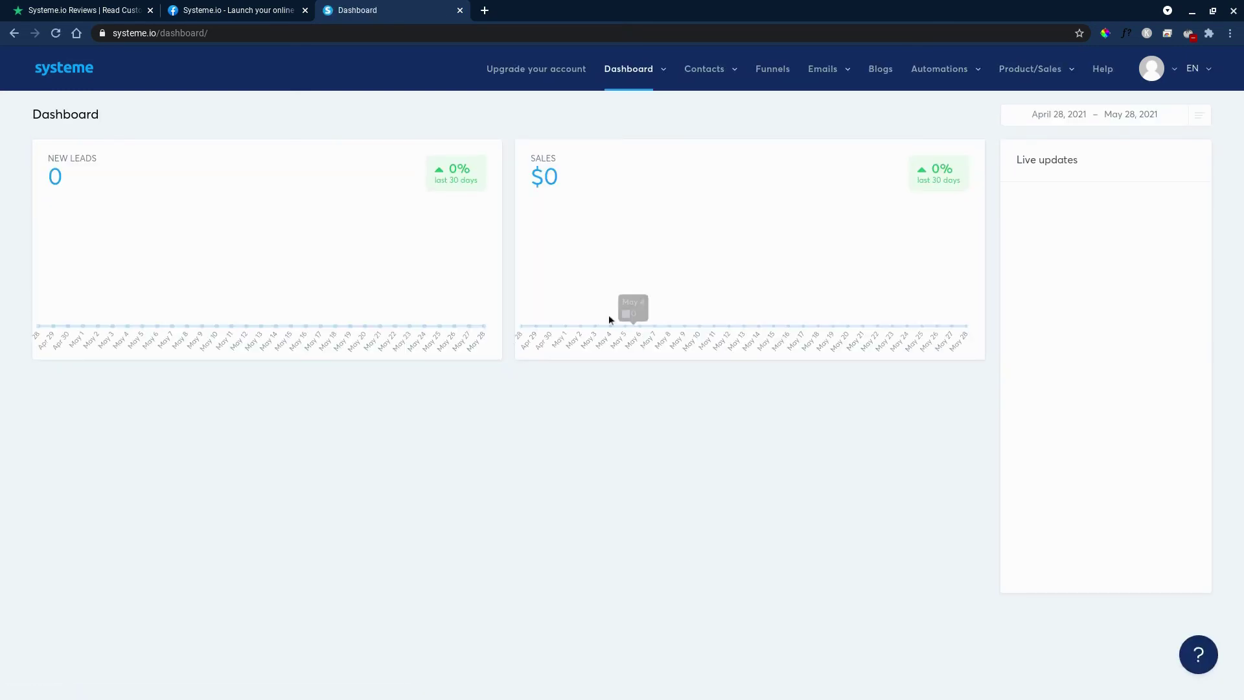
click(531, 68)
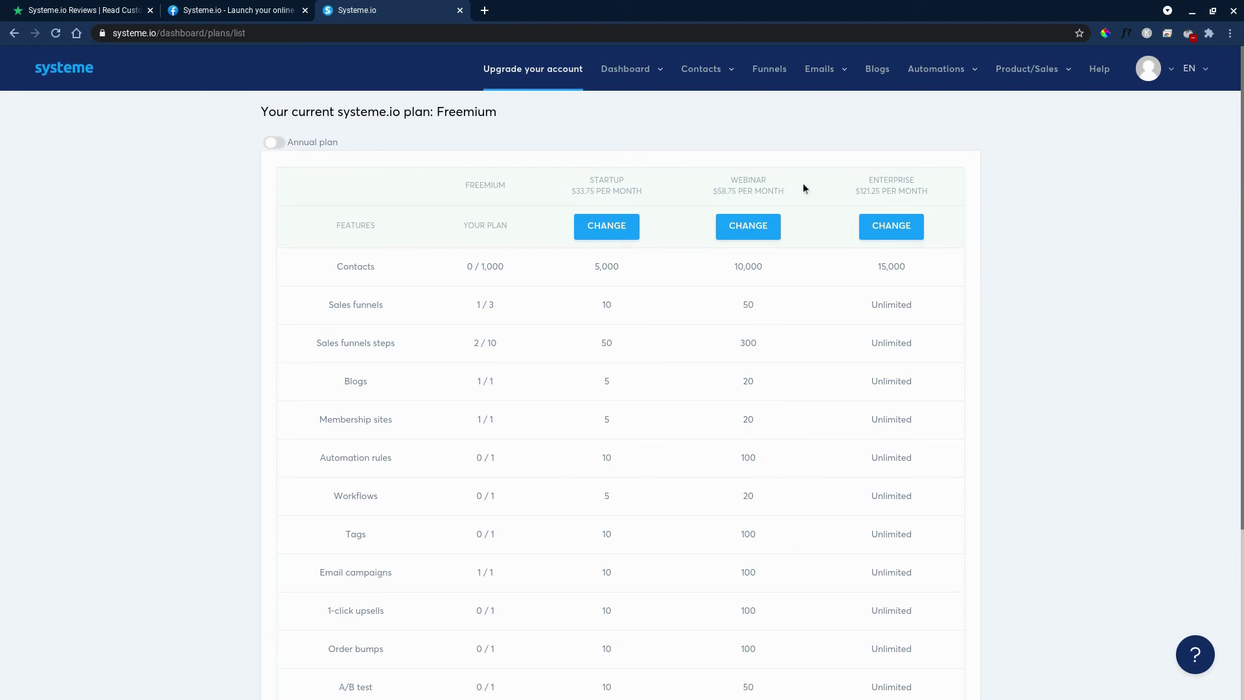
drag(771, 191, 583, 189)
click(640, 234)
Step: Visit the Startup and Webinar plan offer pages, then sign back into the dashboard
click(621, 227)
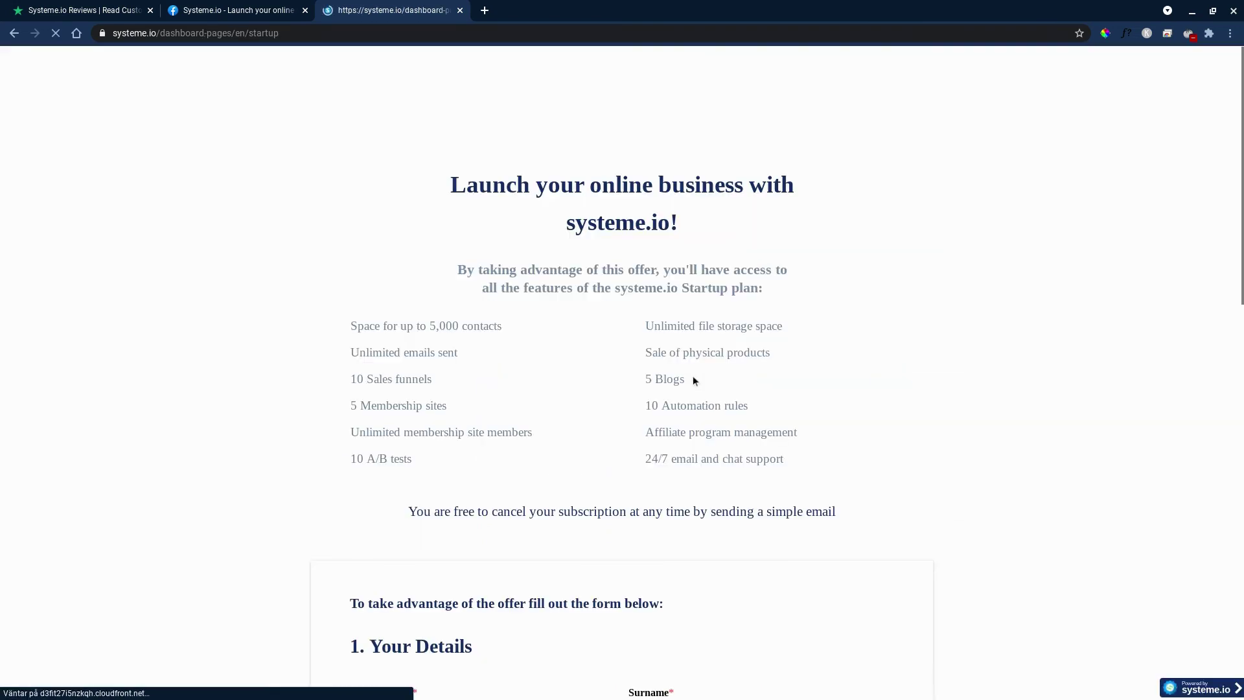
key(alt+Left)
scroll(799, 489, down, 3)
scroll(760, 521, up, 3)
scroll(753, 409, down, 1)
scroll(760, 466, down, 1)
scroll(764, 486, down, 1)
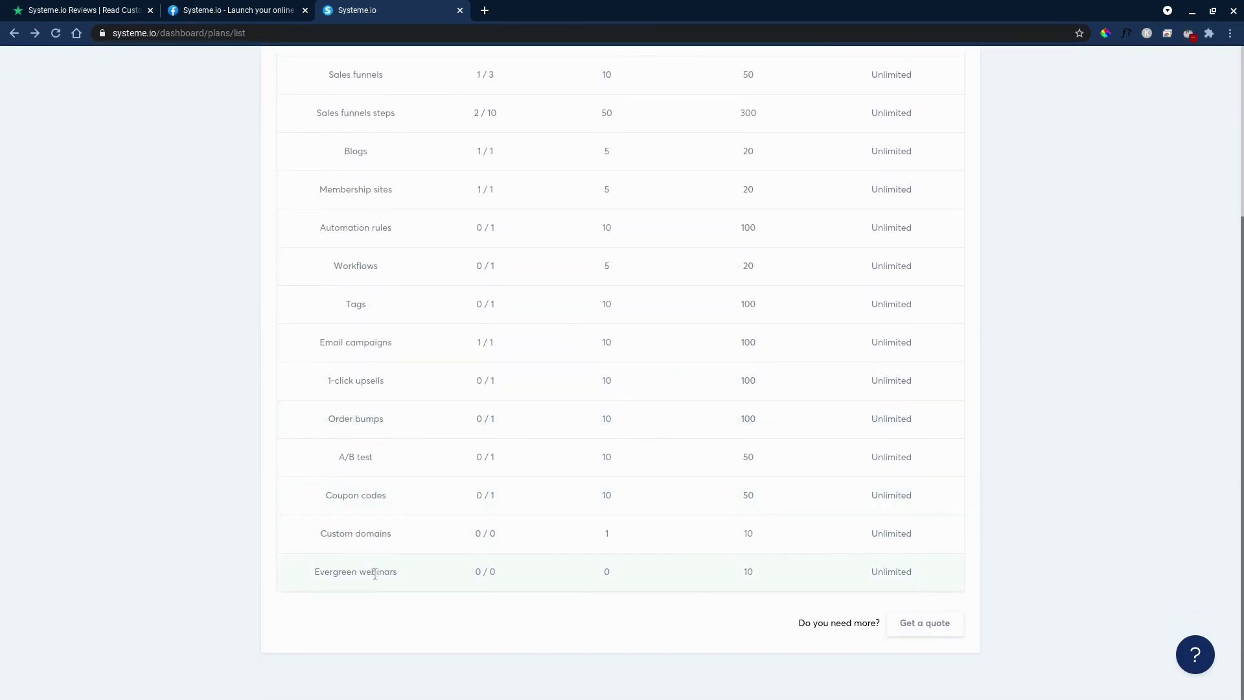
scroll(756, 570, up, 2)
scroll(747, 545, up, 1)
click(758, 226)
scroll(291, 456, down, 2)
scroll(290, 455, down, 2)
scroll(325, 464, down, 4)
scroll(326, 463, down, 1)
scroll(345, 473, down, 2)
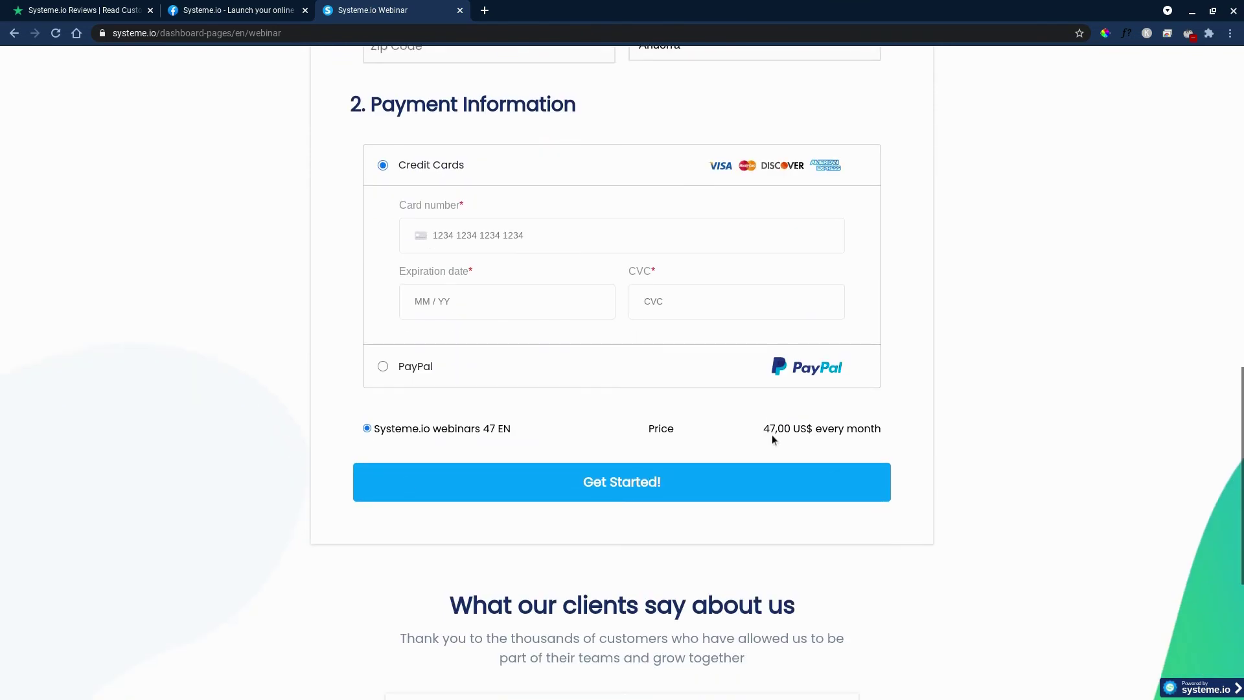
scroll(334, 456, up, 2)
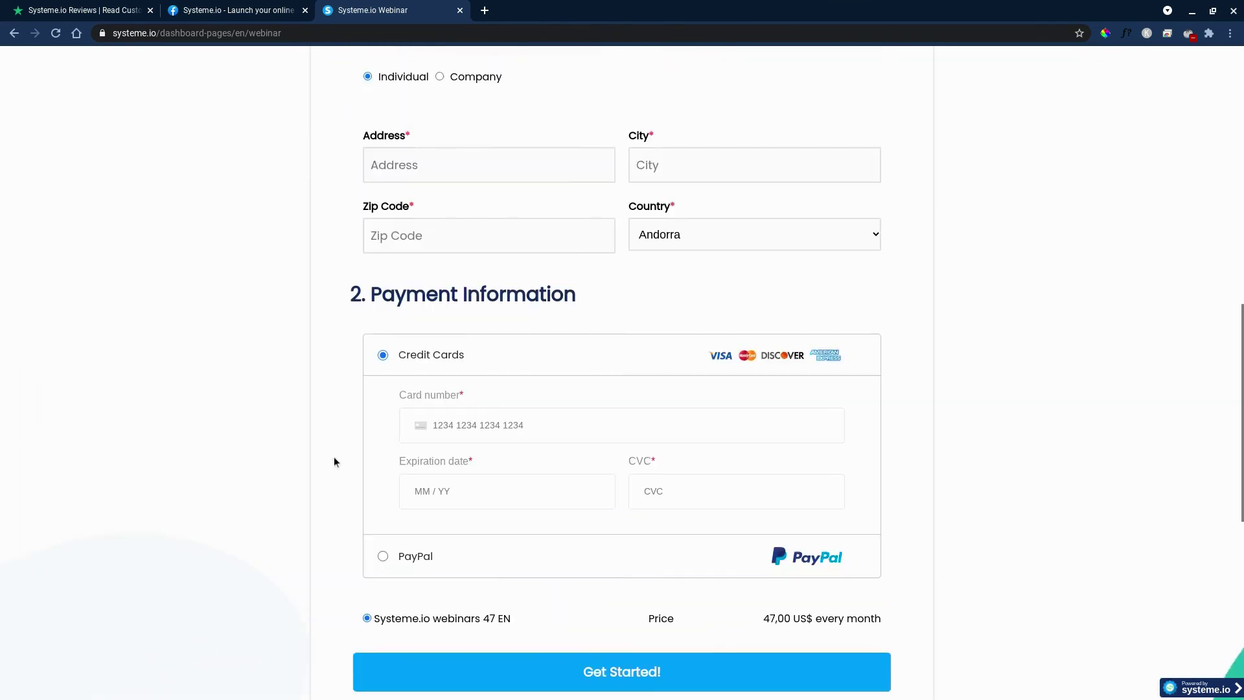
scroll(333, 457, up, 10)
click(611, 103)
click(803, 82)
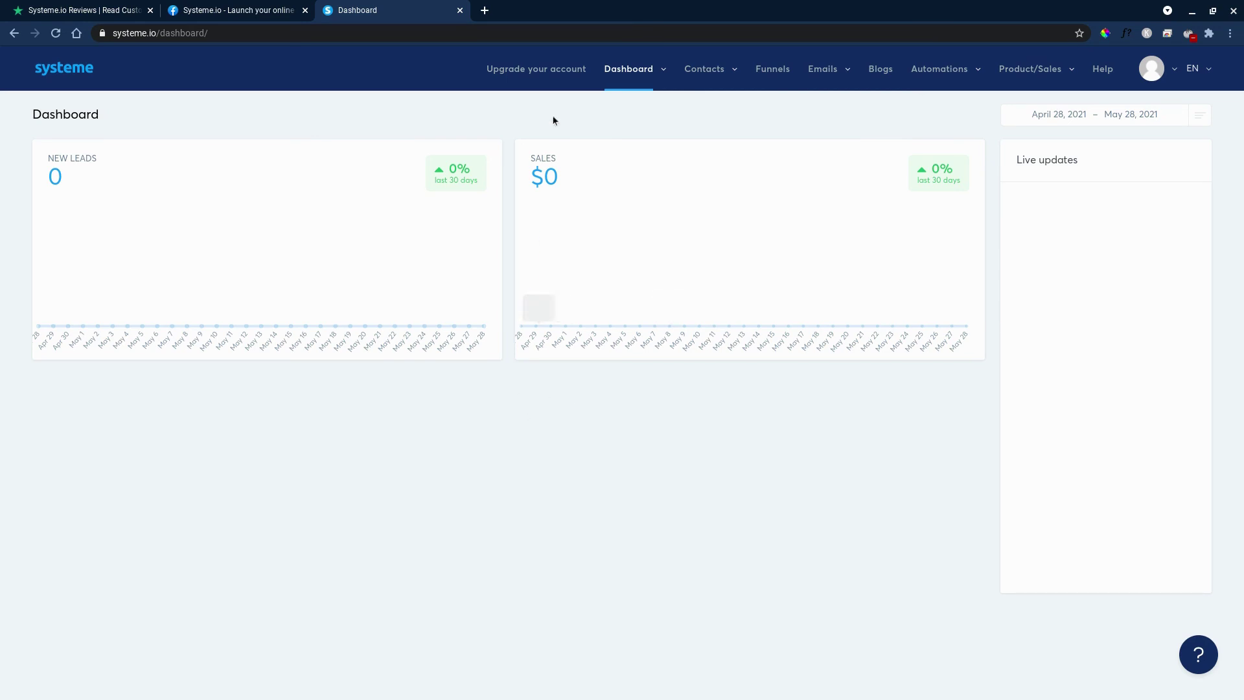
click(549, 74)
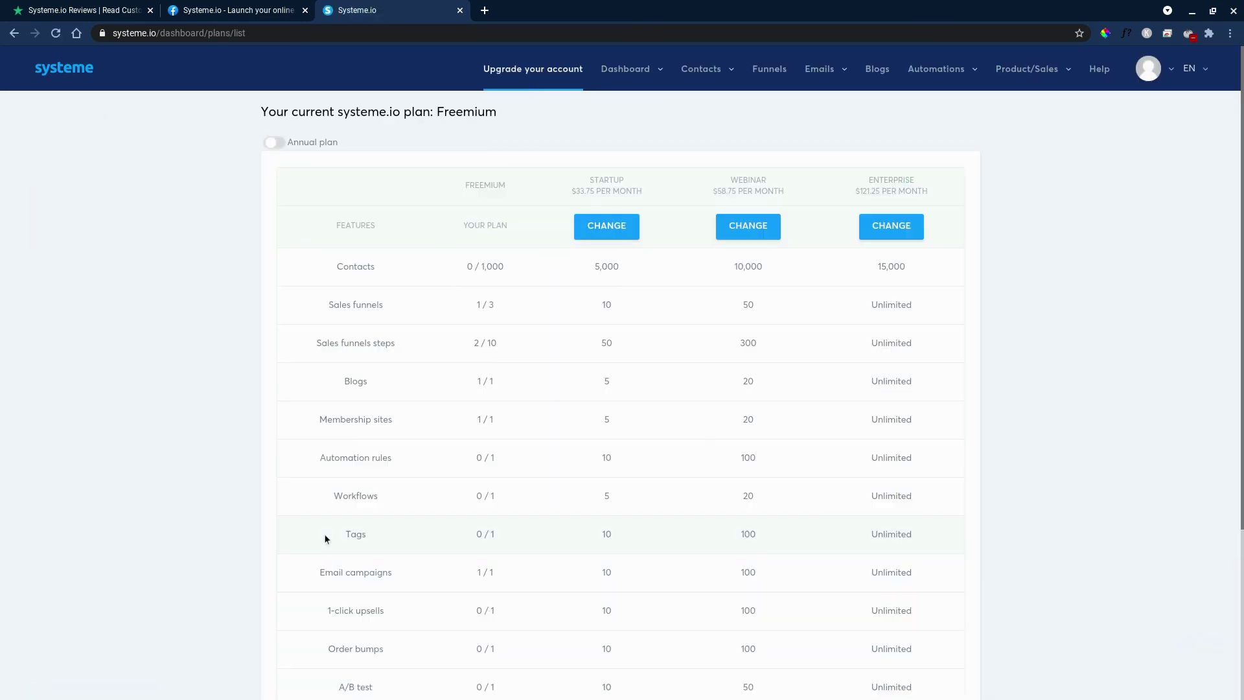
scroll(462, 408, down, 3)
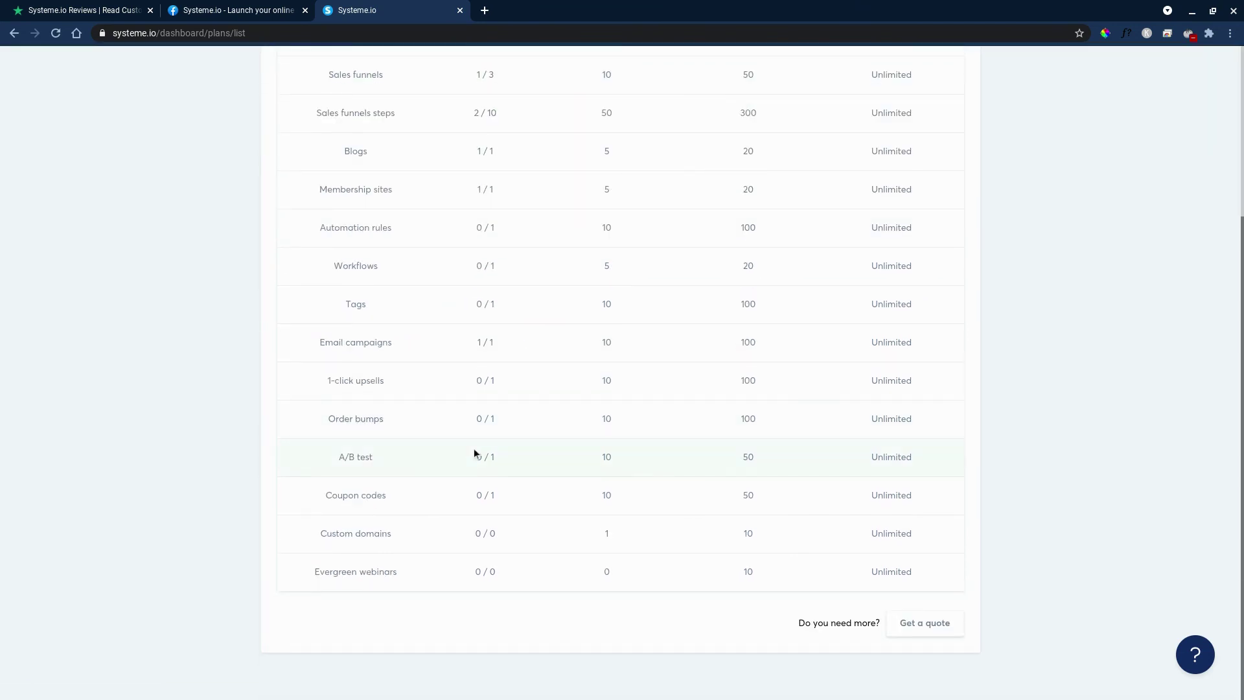
scroll(473, 452, up, 3)
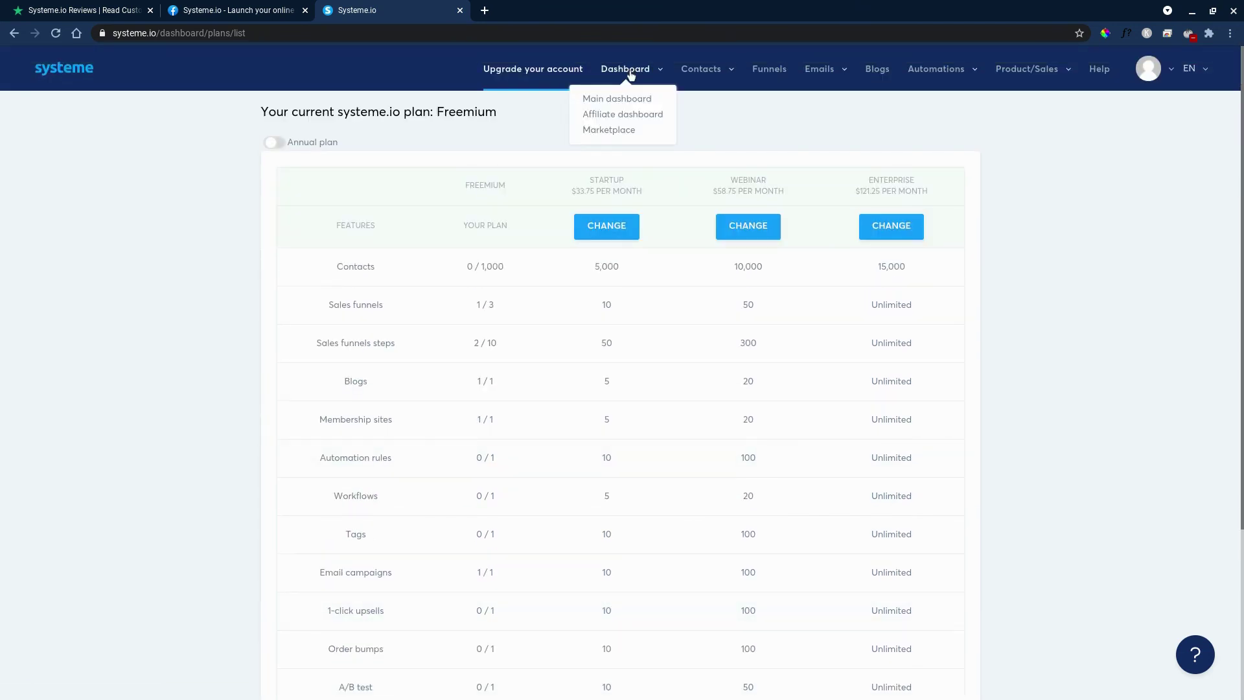
click(616, 98)
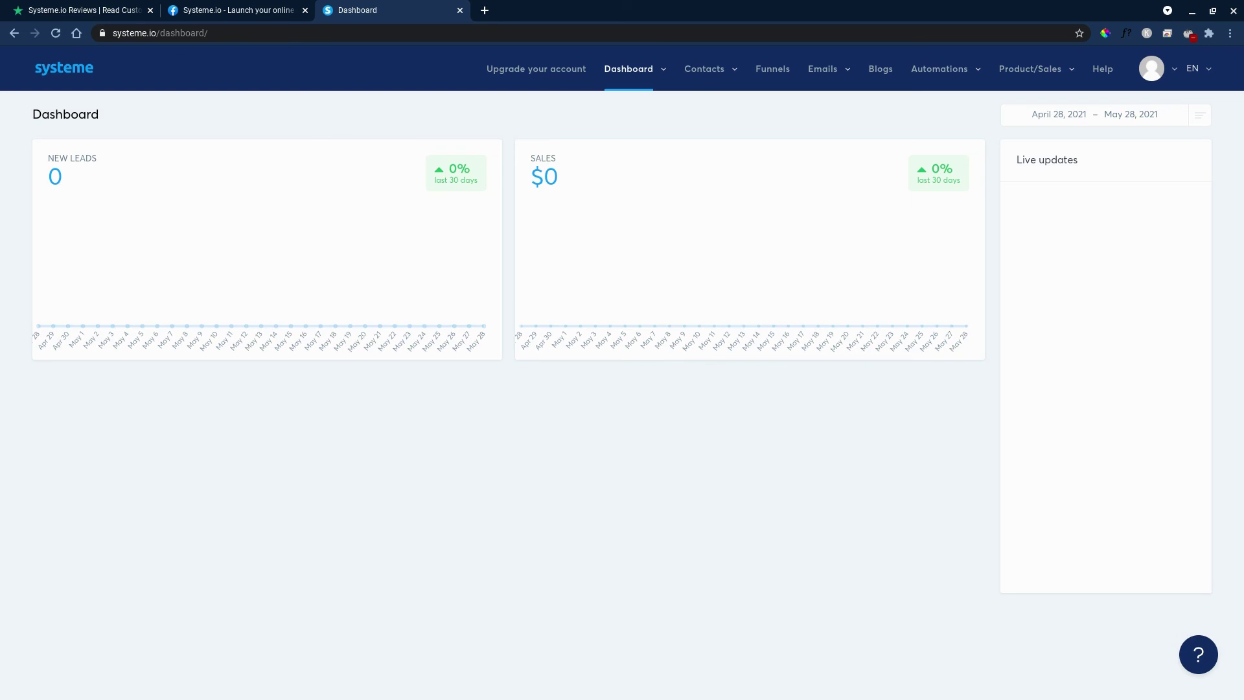
click(222, 11)
scroll(250, 437, down, 4)
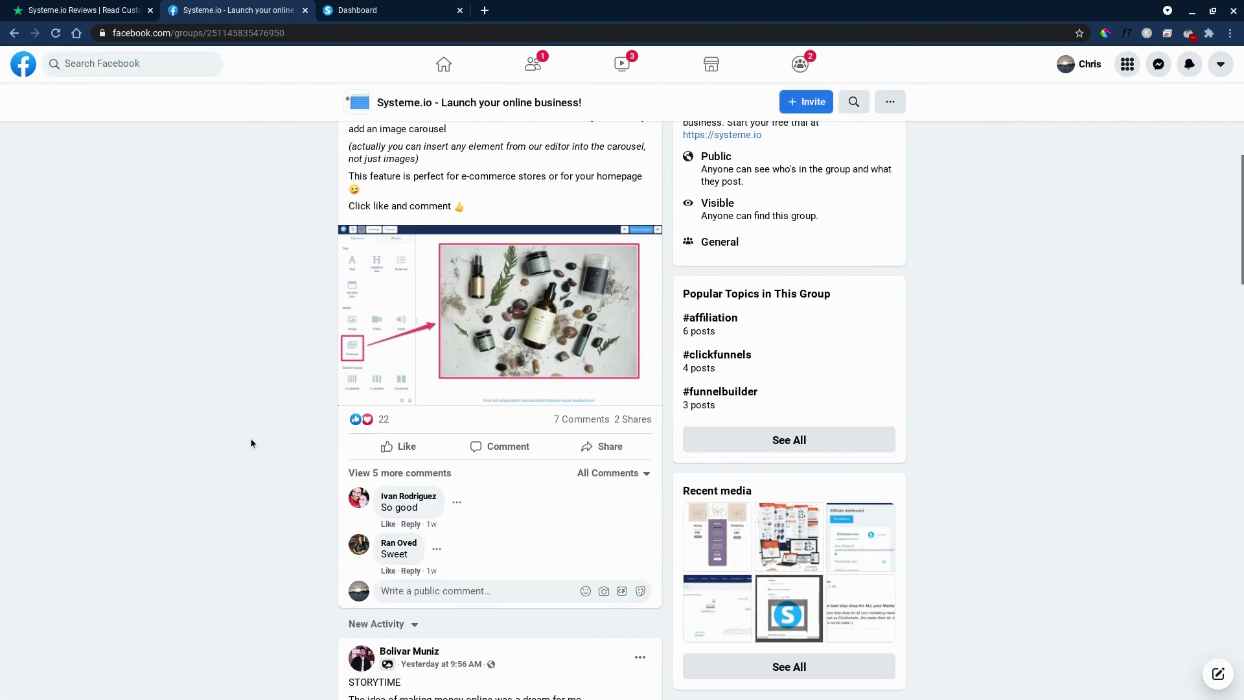
scroll(250, 437, up, 3)
scroll(250, 438, down, 3)
scroll(250, 443, down, 5)
scroll(249, 443, down, 5)
scroll(249, 425, down, 5)
scroll(249, 425, down, 5)
scroll(249, 425, down, 3)
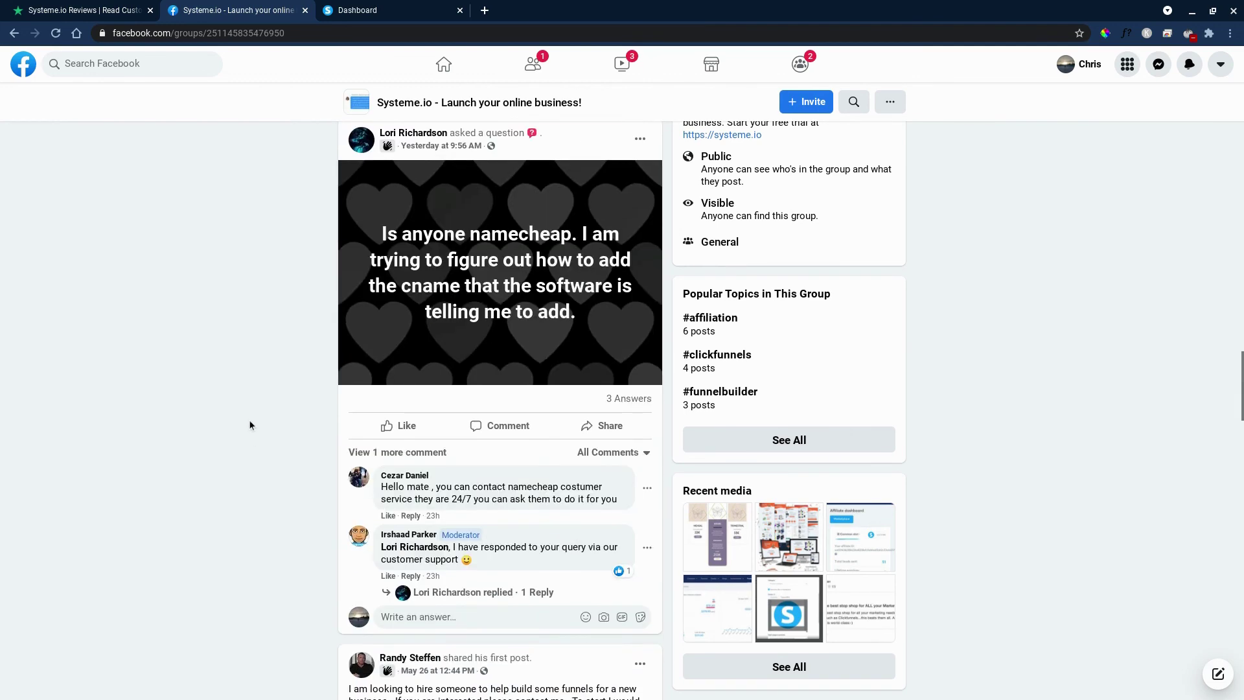
scroll(249, 425, down, 3)
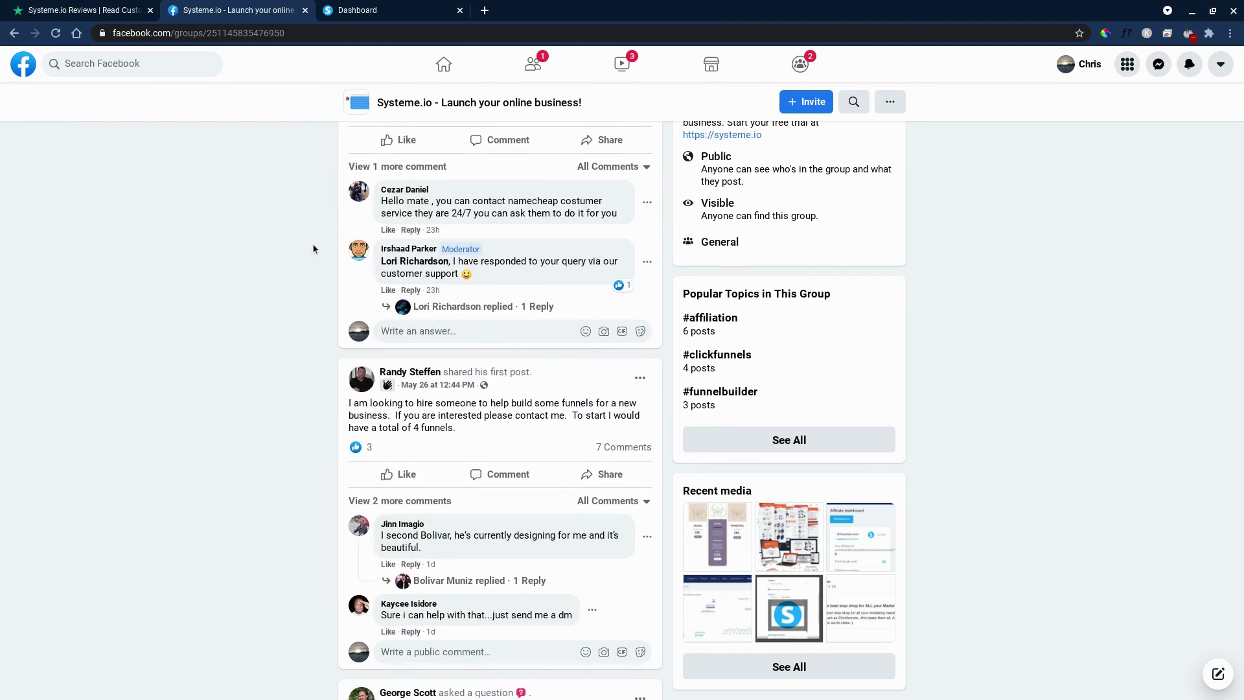
key(ctrl+Tab)
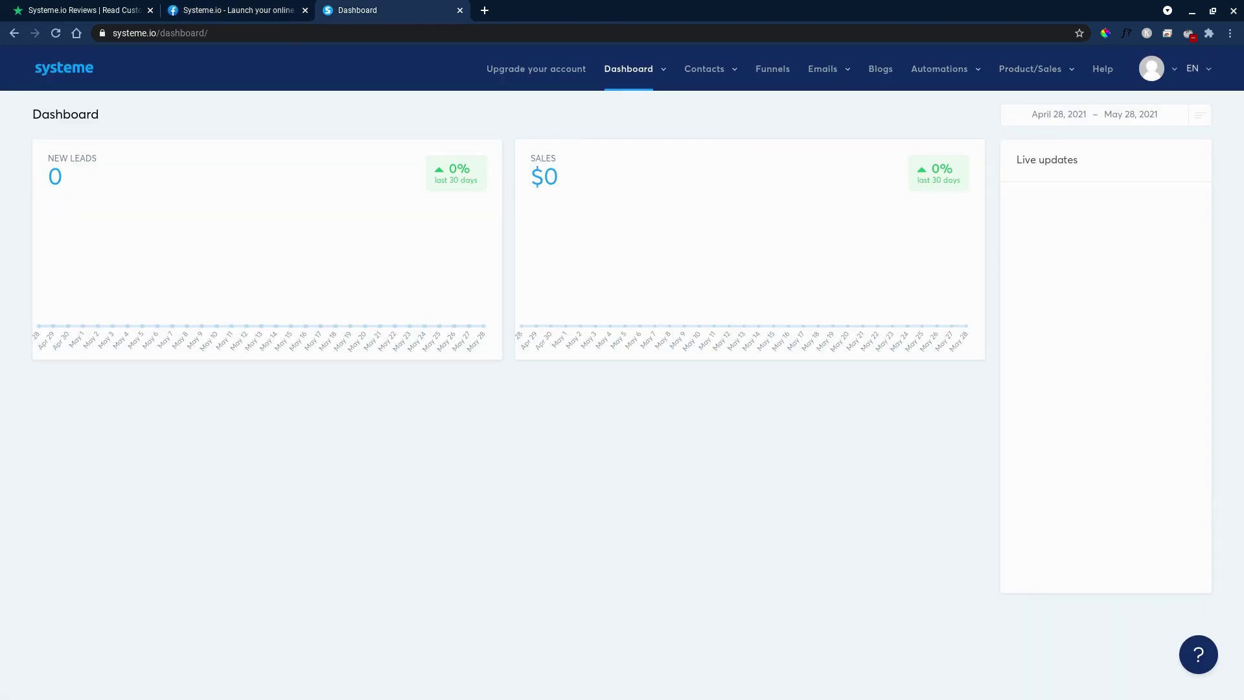